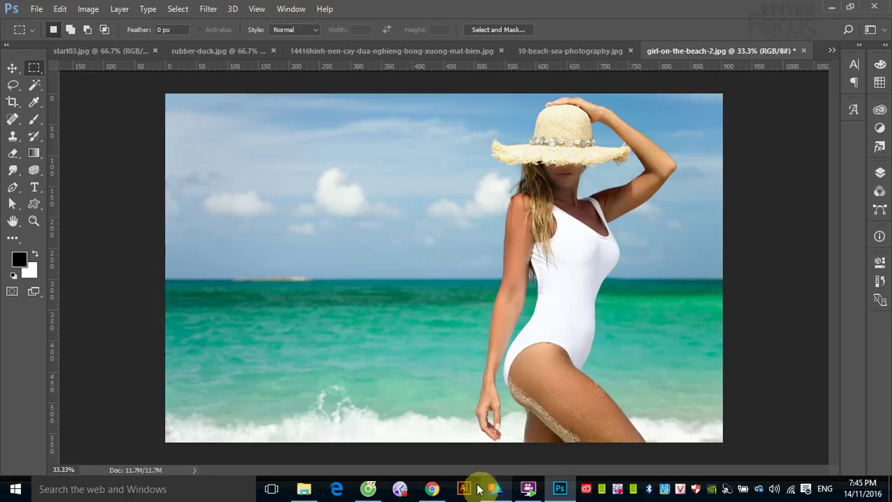
Pause the FlashBack screen recording and bring up Photoshop's Filter menu
right_click(619, 489)
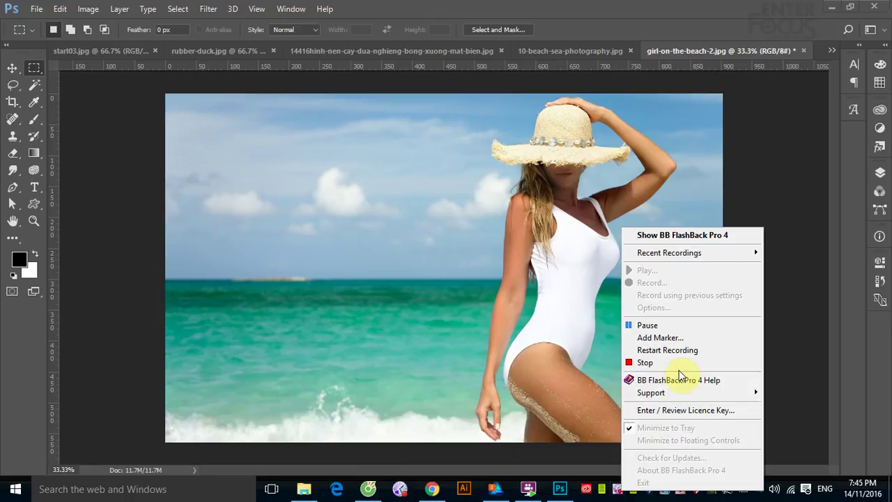
click(657, 325)
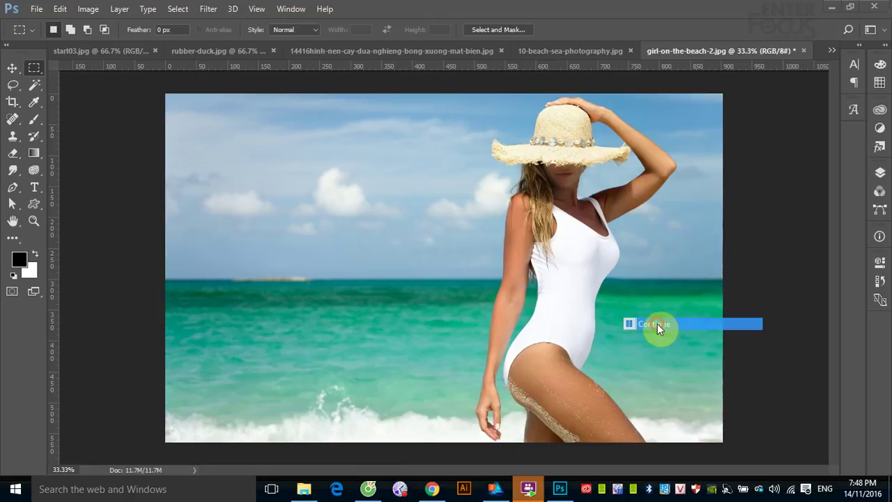
click(209, 9)
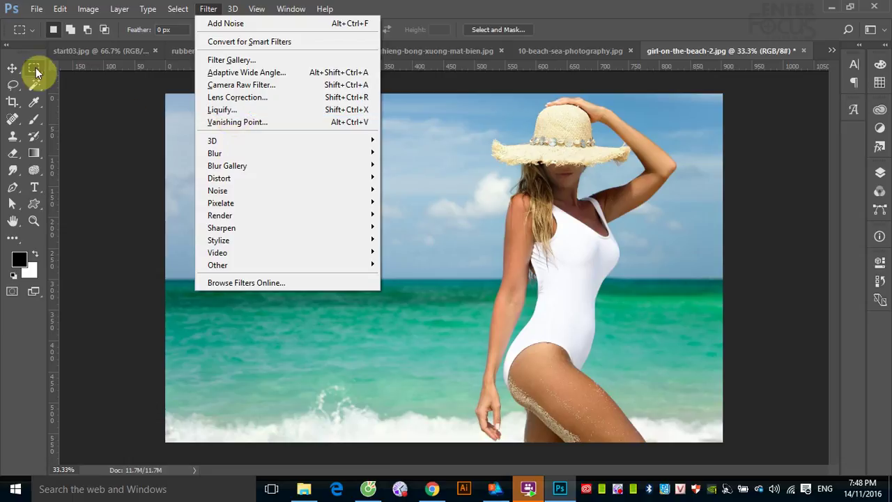
Open the portrait 600193.jpg from Data (E:) > 2016 > Images
click(33, 10)
click(34, 10)
click(55, 36)
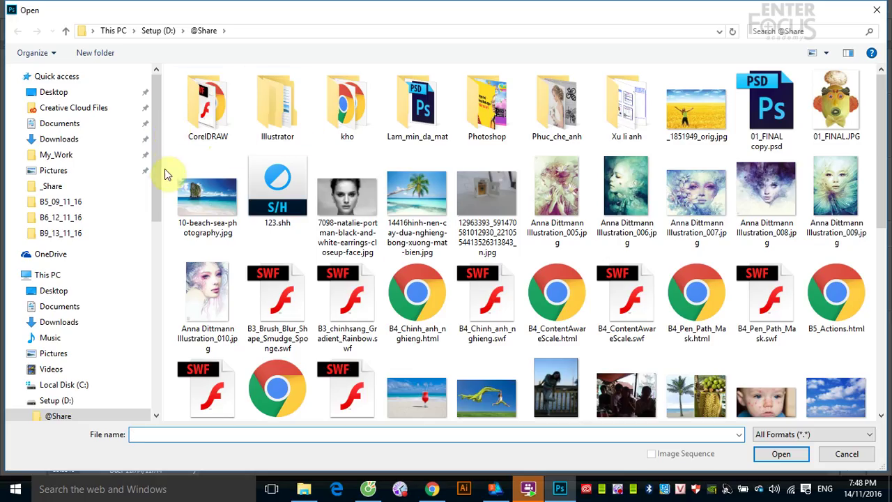
drag(156, 183, 169, 261)
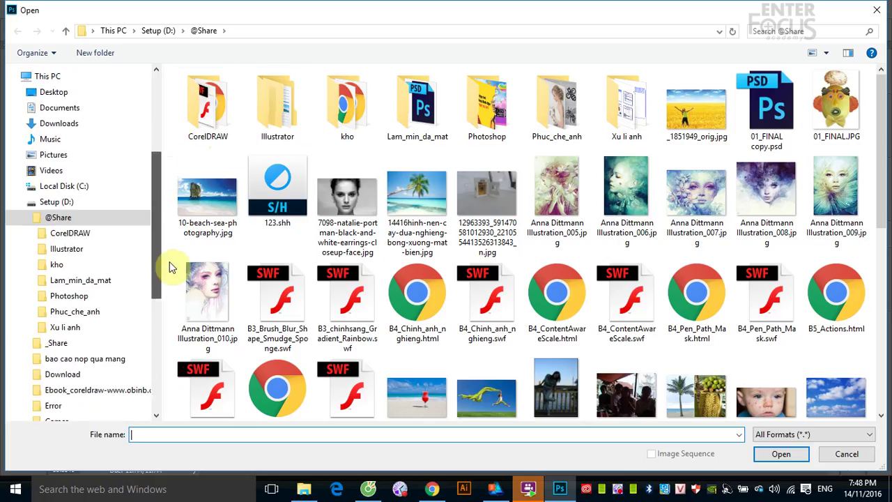
drag(170, 261, 160, 382)
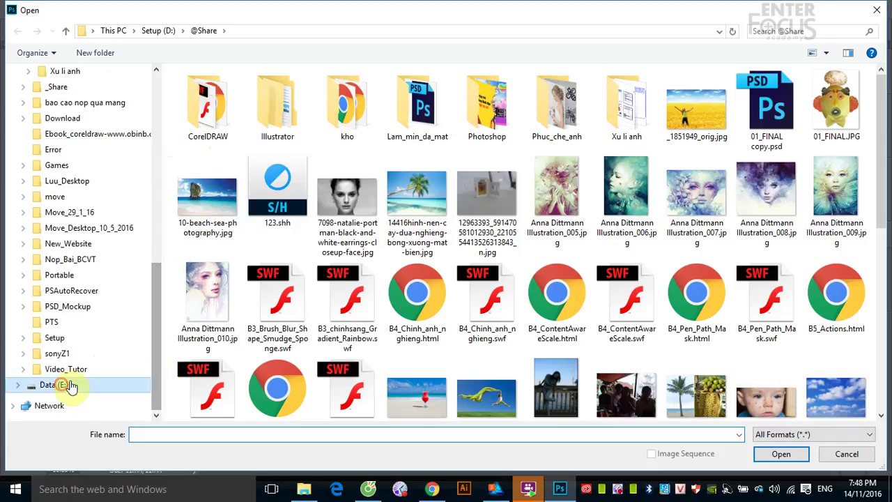
click(63, 385)
click(202, 146)
double_click(202, 146)
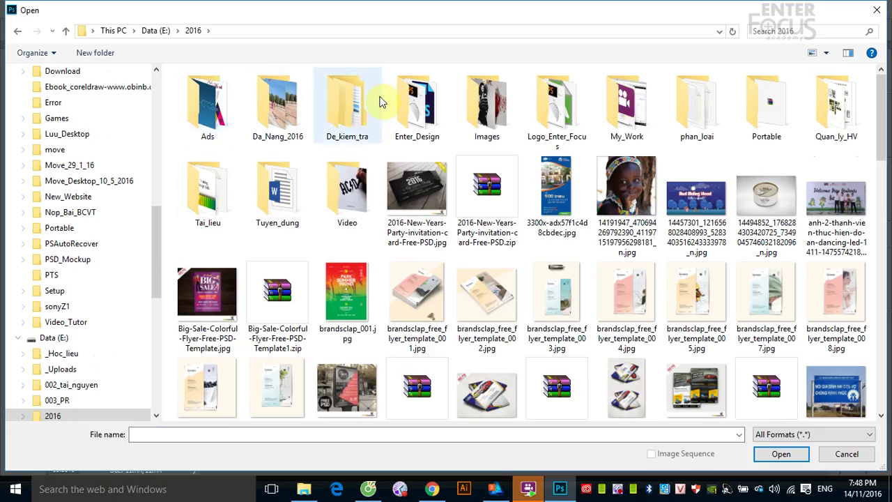
double_click(487, 104)
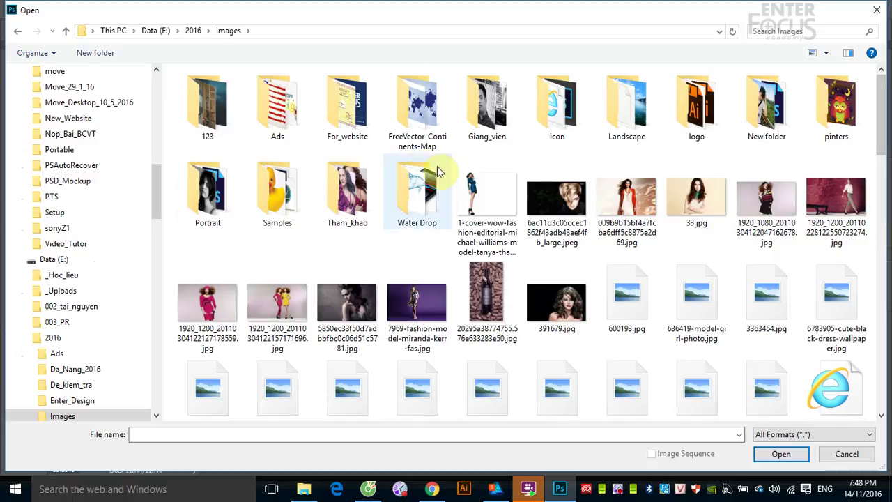
click(347, 190)
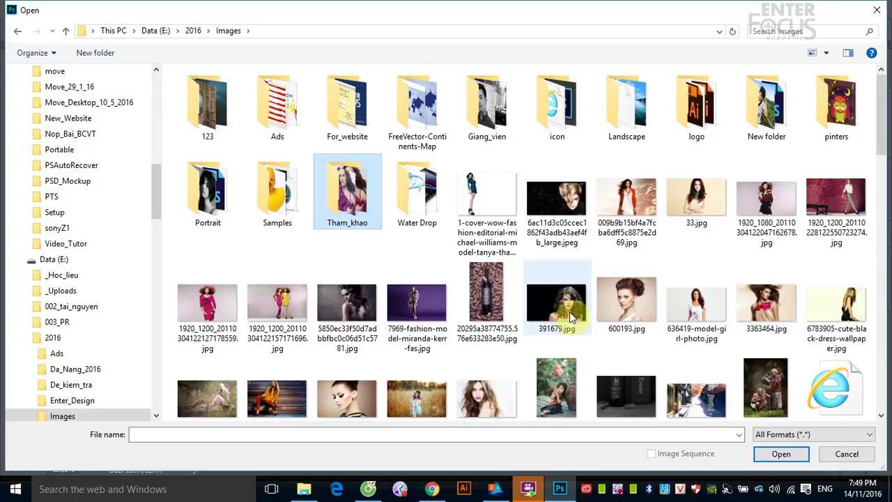
click(623, 302)
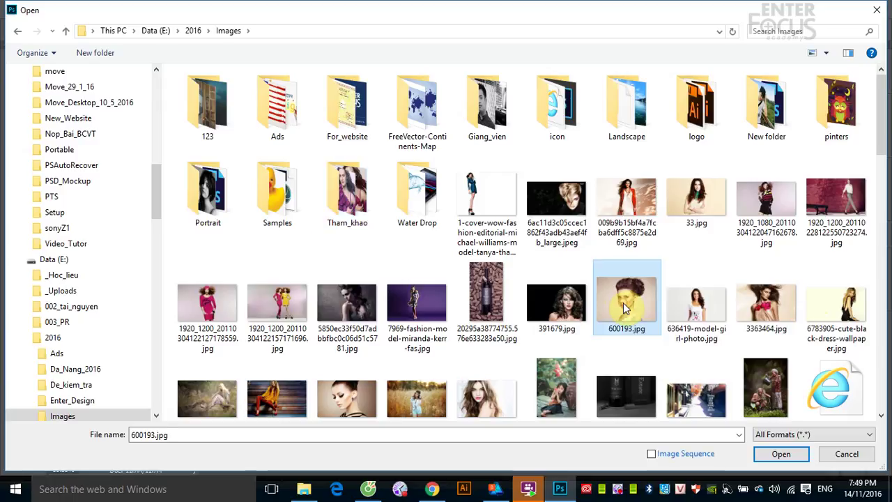
double_click(623, 303)
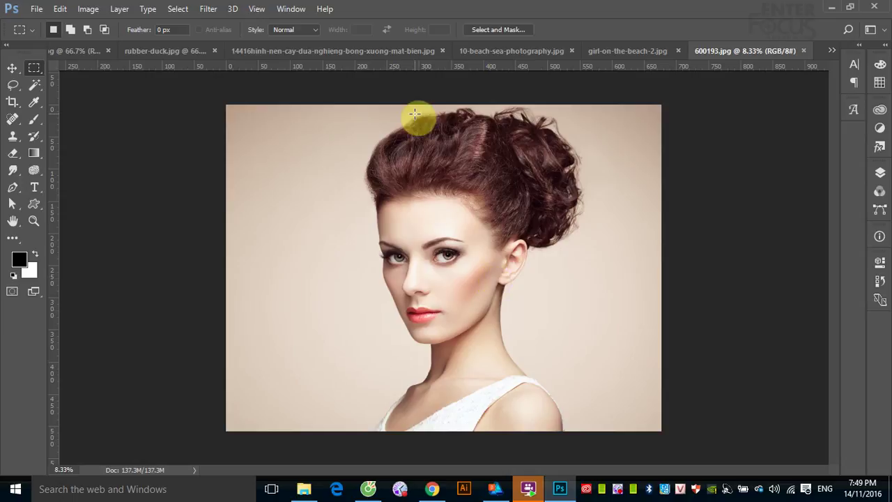
In Liquify, push the hairline and forehead inward with a Forward Warp brush at size 2106
click(209, 9)
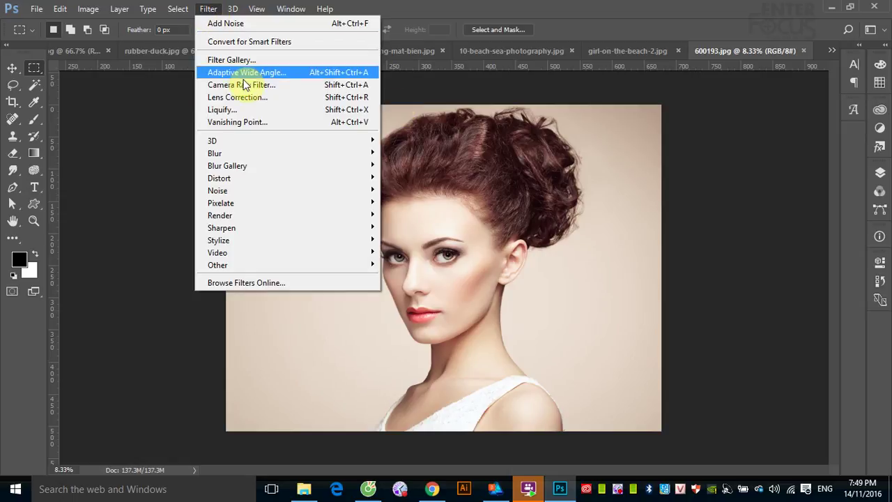
click(246, 112)
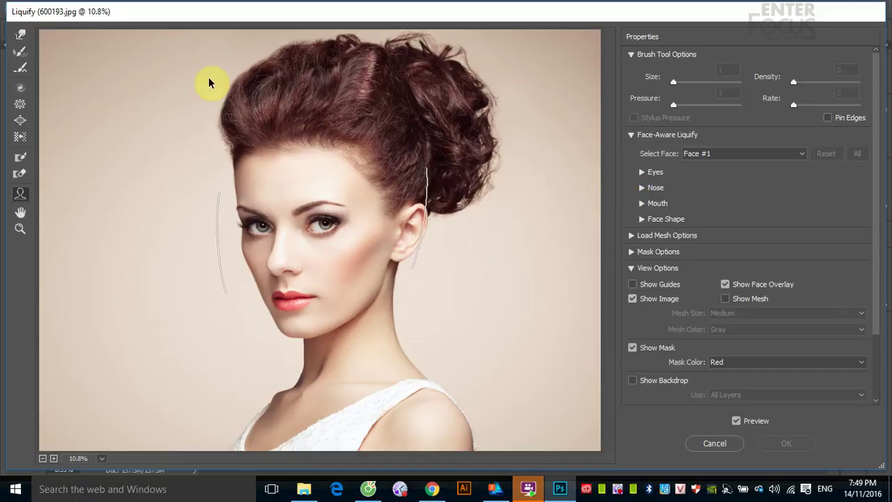
click(23, 42)
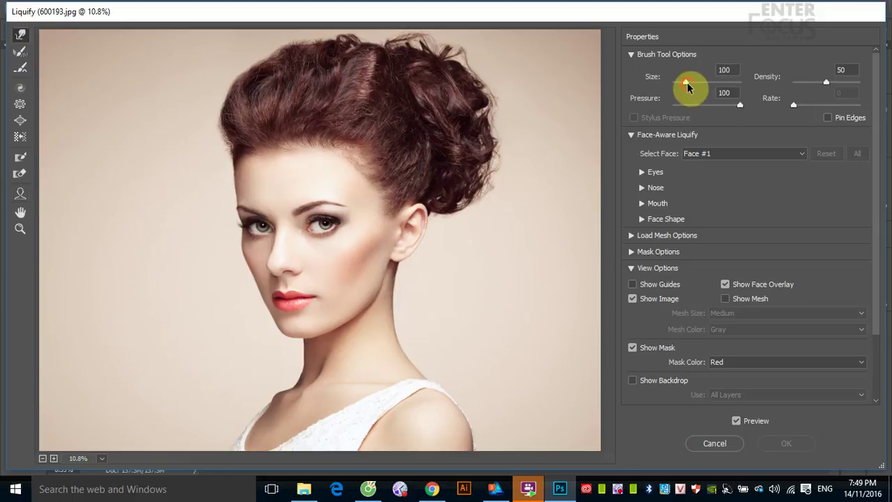
drag(706, 82, 708, 81)
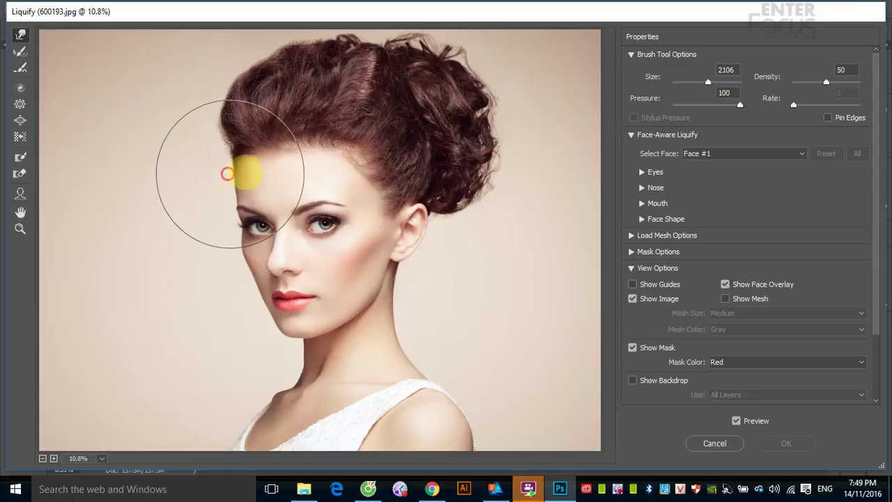
mouse_move(261, 171)
mouse_down()
mouse_move(242, 168)
mouse_move(392, 202)
mouse_move(357, 201)
mouse_move(414, 193)
mouse_move(271, 179)
mouse_move(265, 200)
mouse_move(279, 175)
mouse_move(570, 269)
mouse_up()
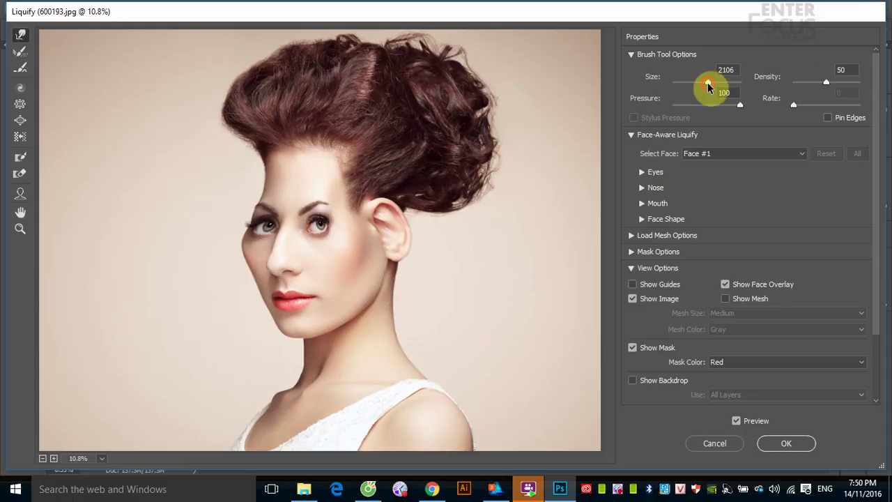
With the warp brush at 509, bulge the nose and skew the lips, undoing a trial eye warp
drag(707, 82, 684, 82)
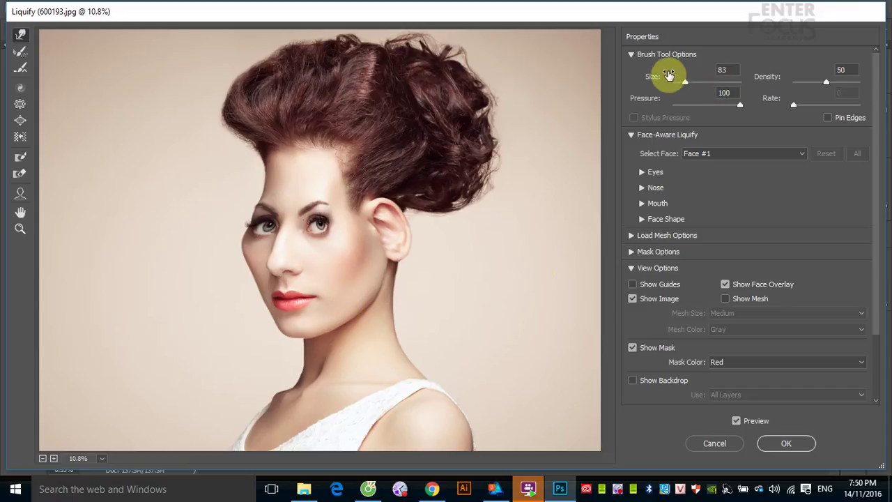
drag(680, 84, 695, 82)
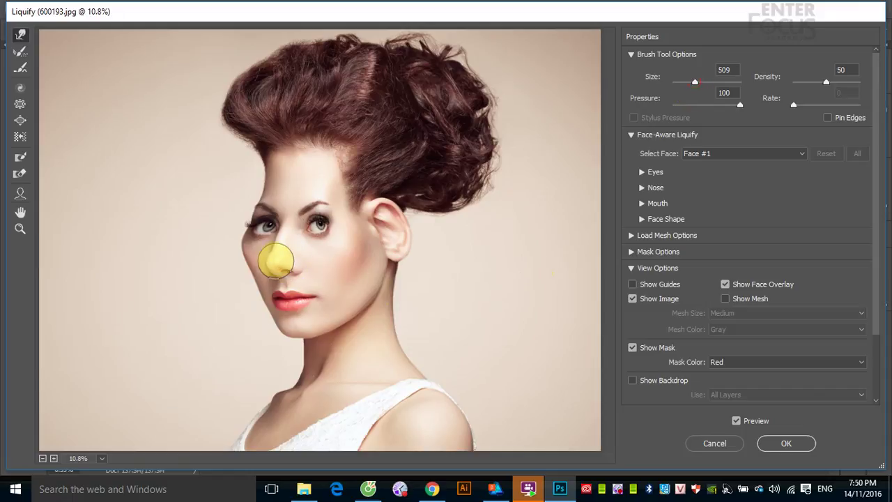
drag(275, 255, 287, 238)
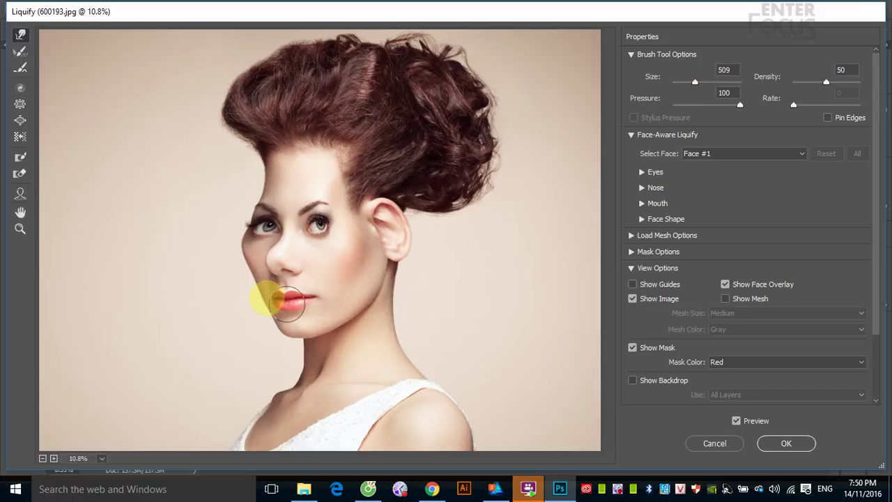
click(264, 288)
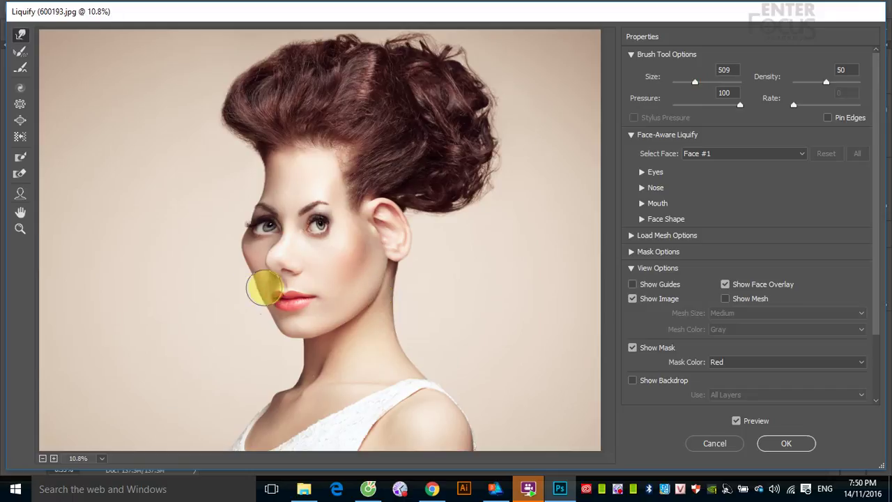
drag(264, 289, 274, 287)
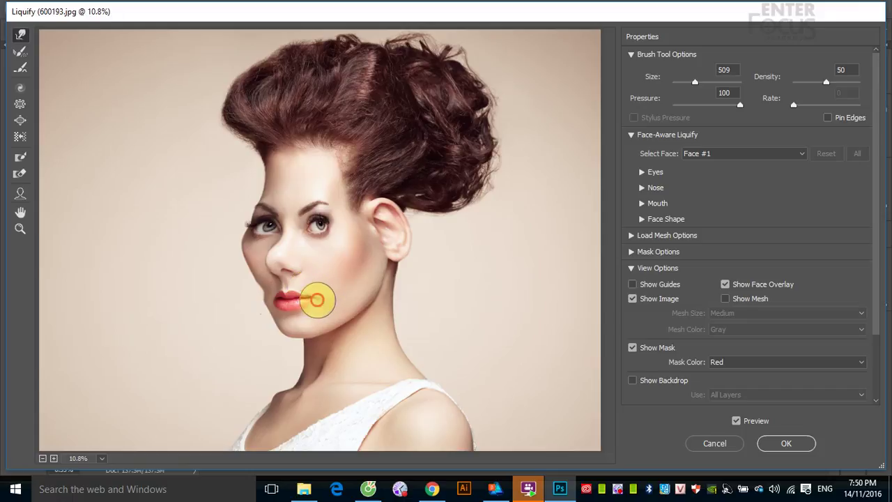
drag(321, 289, 287, 299)
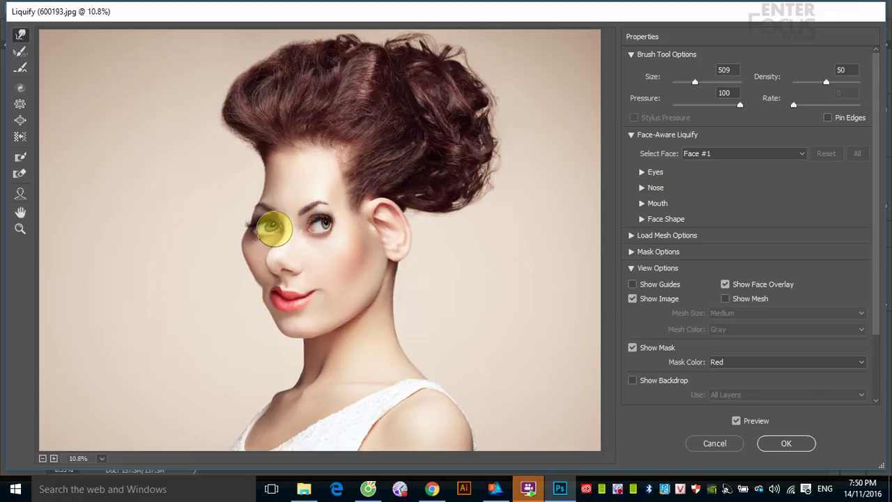
drag(325, 222, 272, 225)
key(ctrl+z)
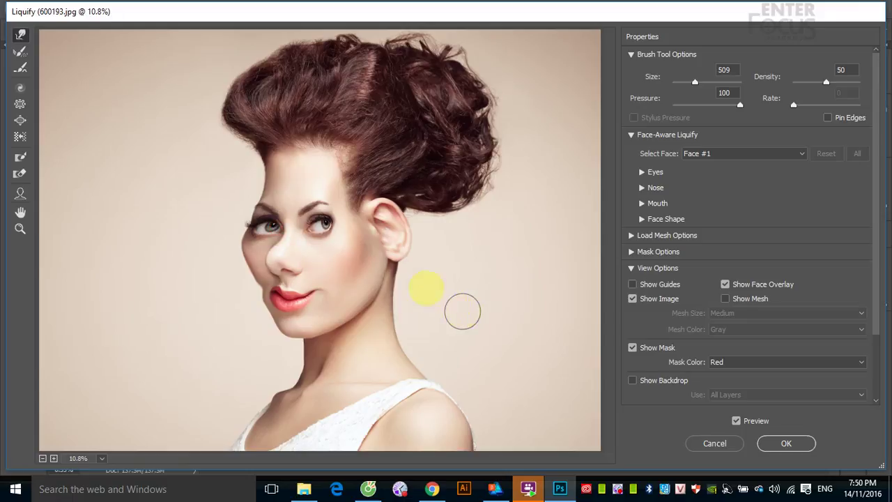
Restore the warped forehead, nose and hair with the Reconstruct brush at size 1125
click(20, 52)
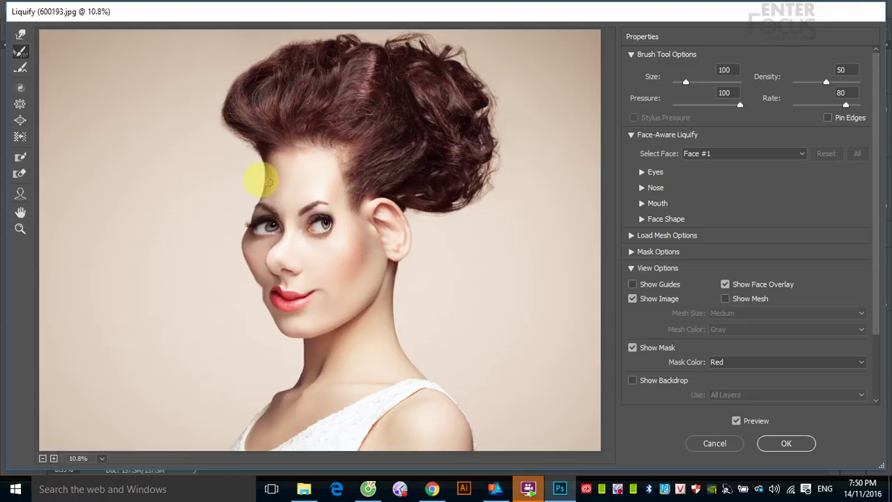
mouse_move(695, 82)
mouse_down()
mouse_move(687, 84)
mouse_move(701, 82)
mouse_up()
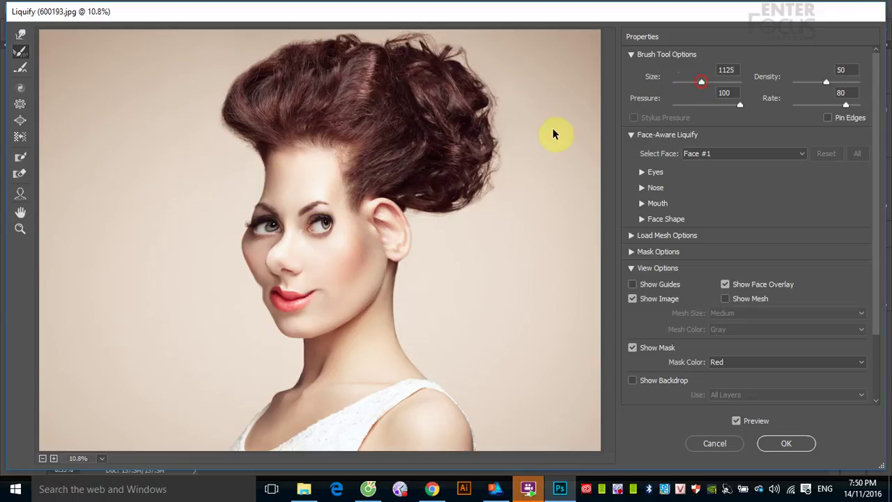
mouse_move(290, 170)
mouse_down()
mouse_move(249, 239)
mouse_move(341, 251)
mouse_move(328, 209)
mouse_move(328, 269)
mouse_move(419, 288)
mouse_move(408, 313)
mouse_move(279, 378)
mouse_move(464, 168)
mouse_move(378, 229)
mouse_move(408, 169)
mouse_move(402, 271)
mouse_move(453, 149)
mouse_move(467, 184)
mouse_move(309, 161)
mouse_move(391, 110)
mouse_move(348, 119)
mouse_move(328, 149)
mouse_move(269, 149)
mouse_move(238, 160)
mouse_move(388, 155)
mouse_move(424, 189)
mouse_move(380, 187)
mouse_move(392, 182)
mouse_up()
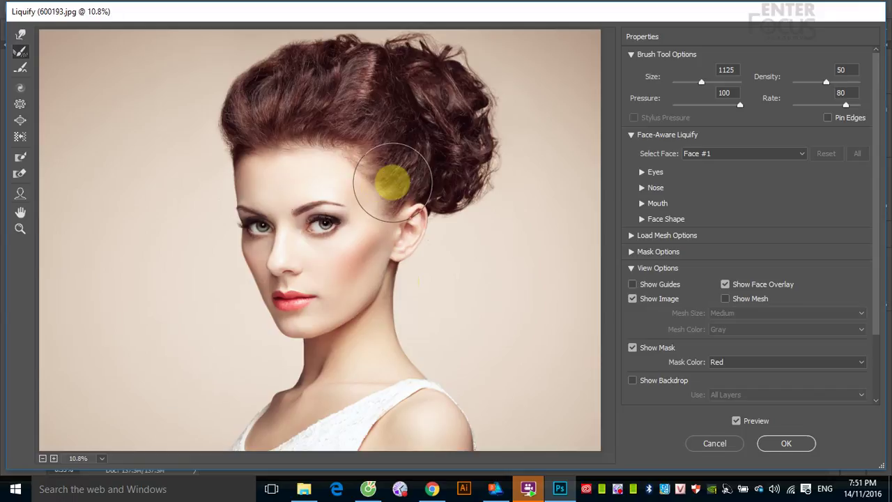
drag(392, 181, 371, 173)
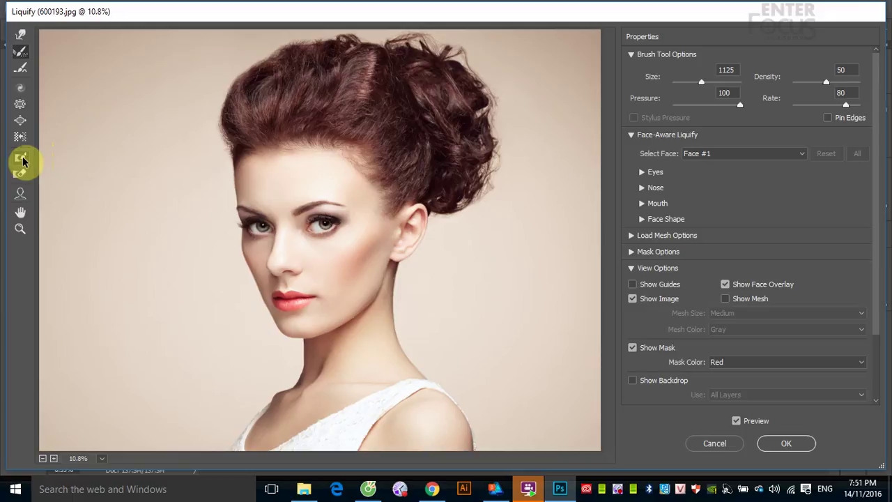
Paint a freeze mask over the chin, right cheek, ear, neck and hair at brush size about 1564
click(20, 158)
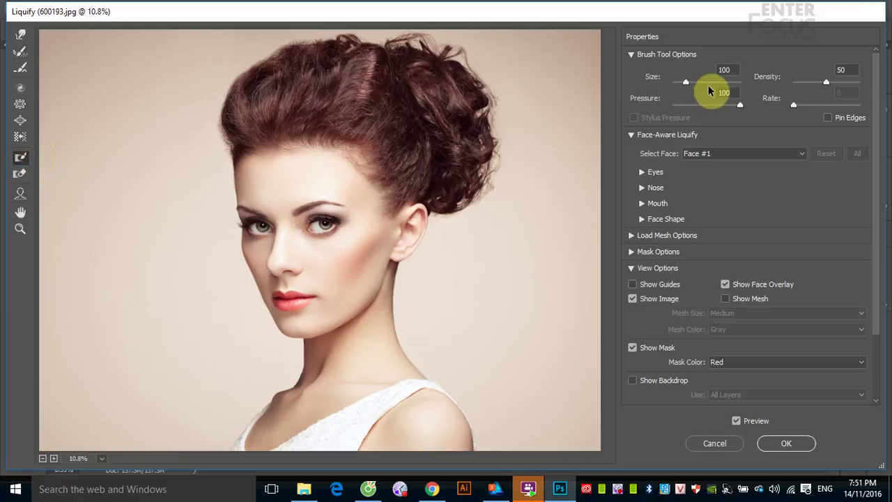
mouse_move(702, 82)
mouse_down()
mouse_move(686, 85)
mouse_move(704, 81)
mouse_up()
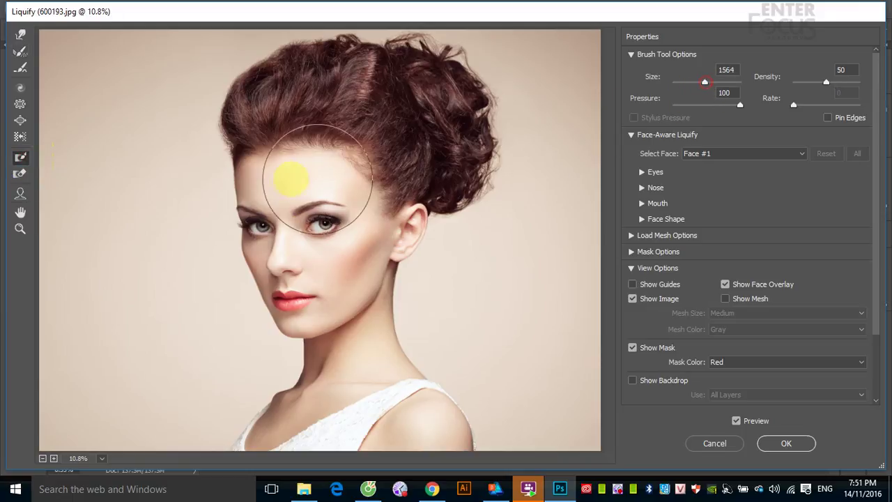
click(314, 150)
mouse_move(325, 265)
mouse_down()
mouse_move(318, 273)
mouse_move(321, 255)
mouse_move(313, 265)
mouse_move(335, 171)
mouse_move(342, 183)
mouse_move(323, 319)
mouse_move(314, 325)
mouse_move(324, 193)
mouse_move(341, 159)
mouse_move(347, 189)
mouse_up()
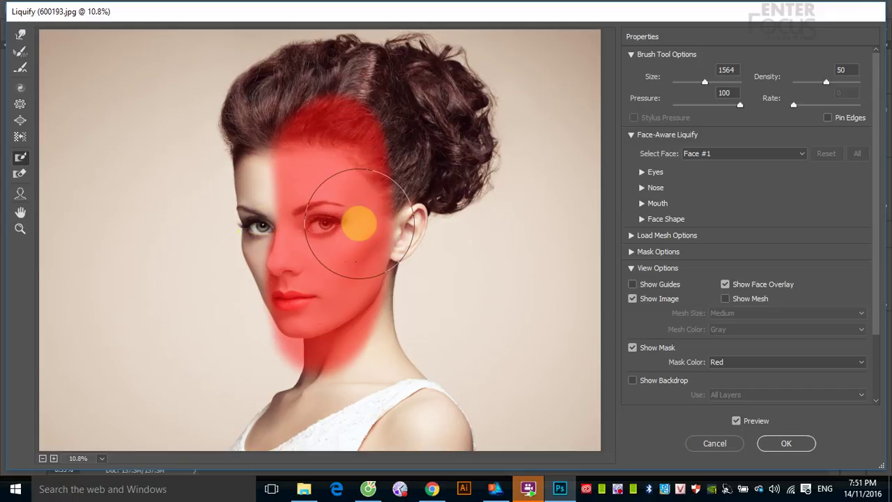
mouse_move(359, 223)
mouse_down()
mouse_move(344, 144)
mouse_move(355, 169)
mouse_move(360, 288)
mouse_move(343, 320)
mouse_move(383, 199)
mouse_move(388, 165)
mouse_move(318, 299)
mouse_up()
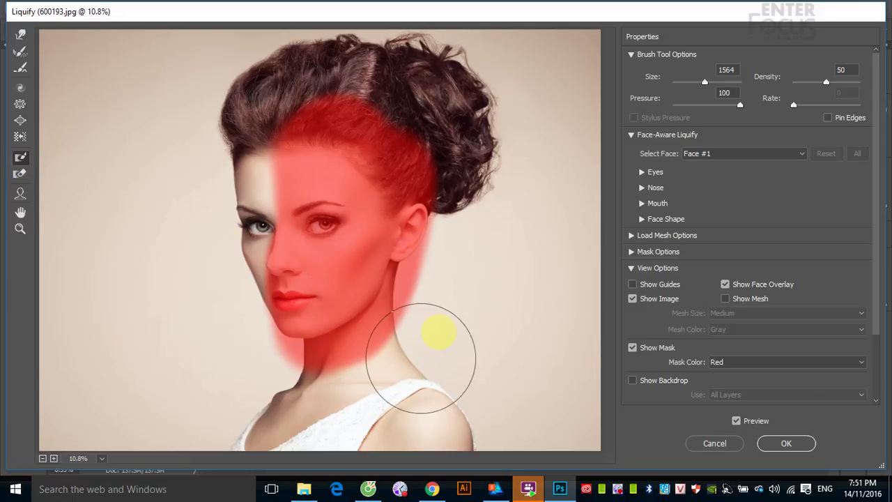
drag(384, 177, 378, 189)
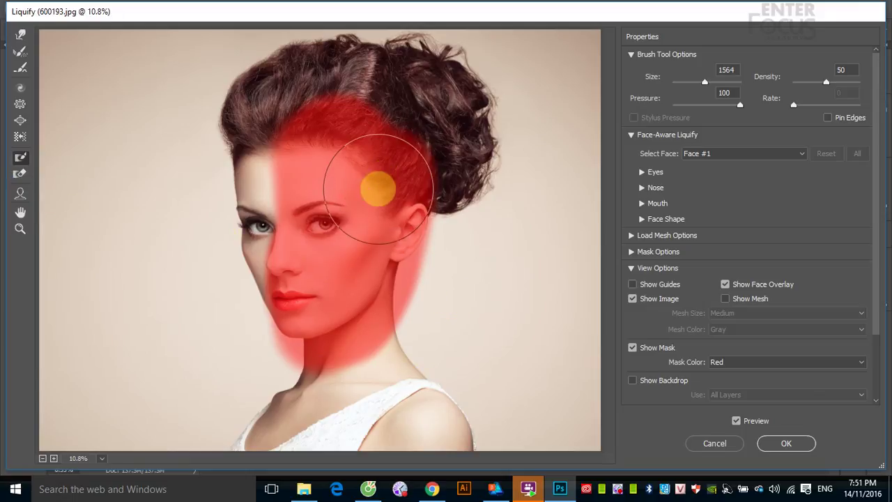
Dent the unmasked left side of the face with a Forward Warp brush at size 2227
click(20, 34)
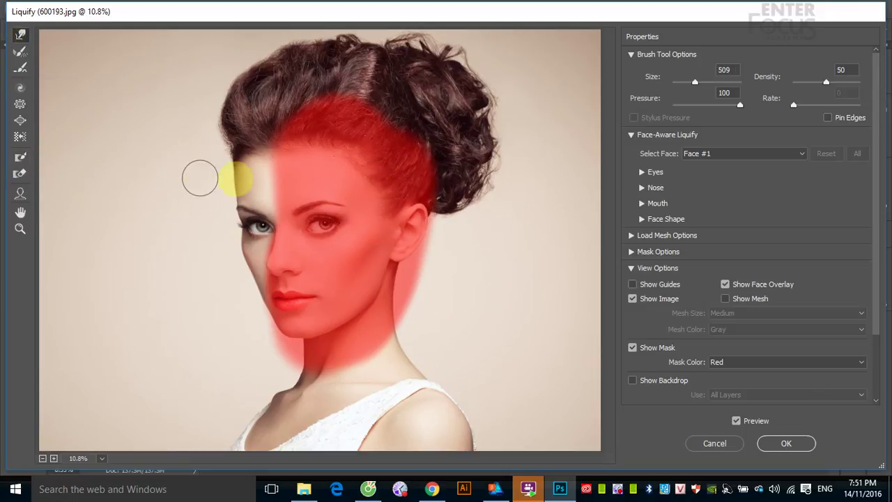
drag(694, 84, 709, 82)
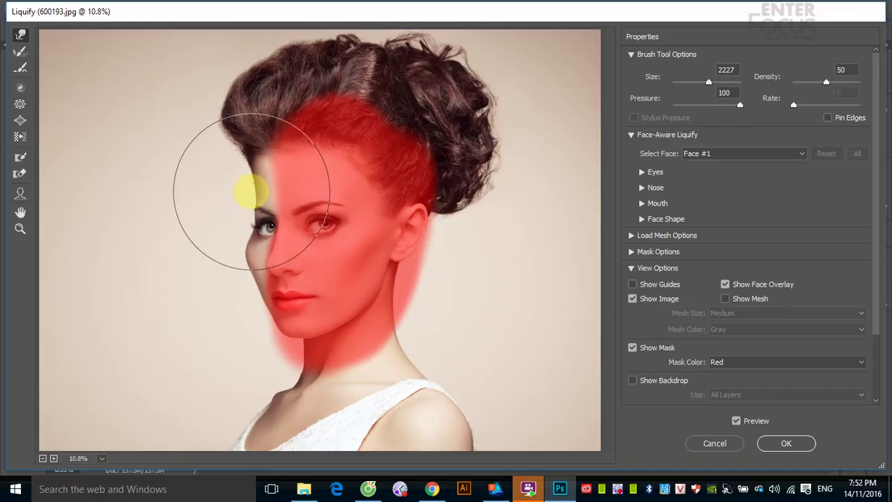
click(247, 189)
click(256, 344)
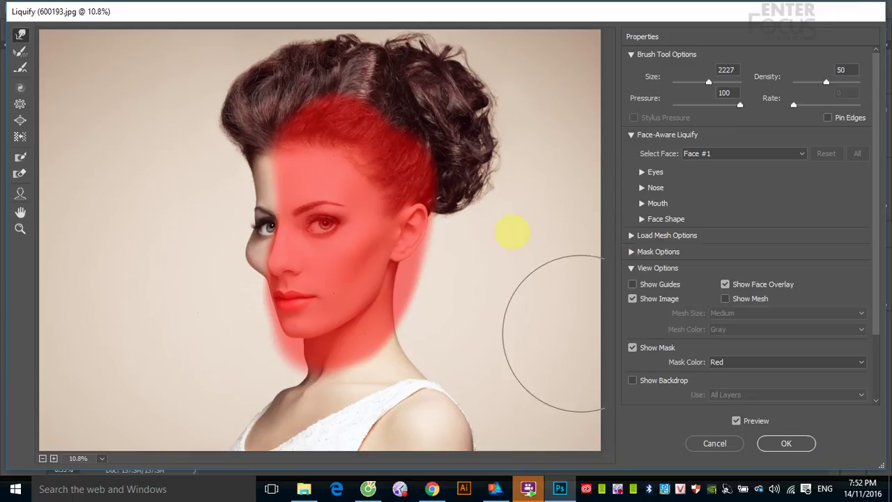
Erase the freeze mask with Thaw Mask at size 2619, then reconstruct the dented left cheek
click(18, 176)
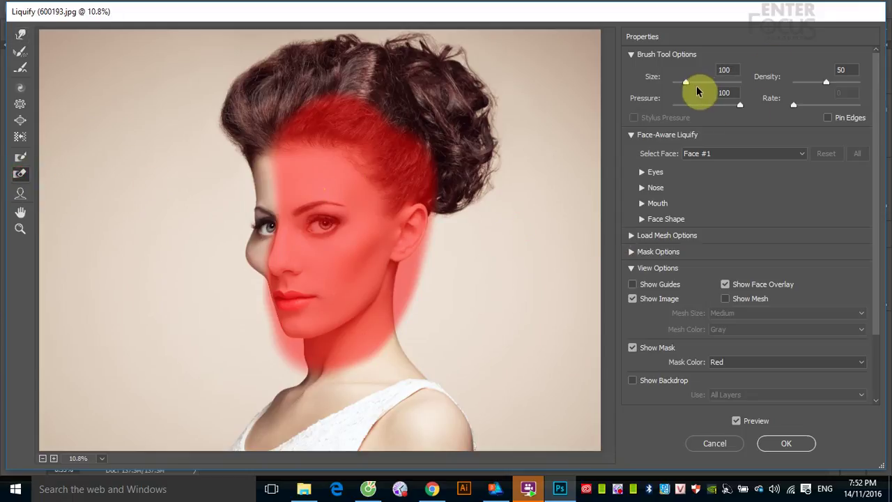
drag(686, 85, 710, 84)
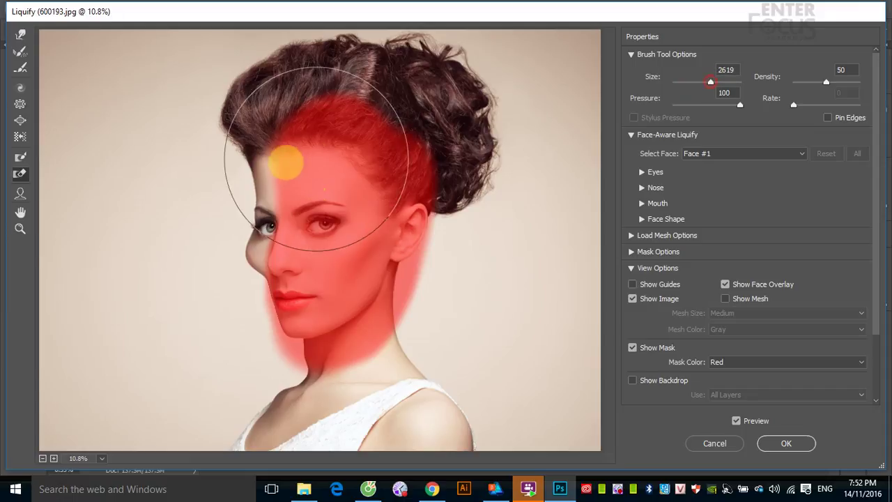
mouse_move(326, 145)
mouse_down()
mouse_move(328, 325)
mouse_move(369, 209)
mouse_move(398, 259)
mouse_move(265, 282)
mouse_move(412, 340)
mouse_up()
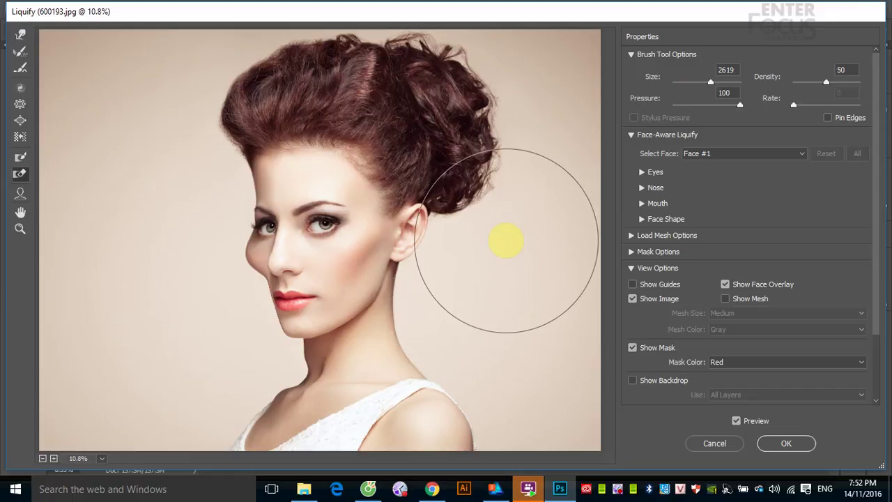
drag(506, 240, 501, 243)
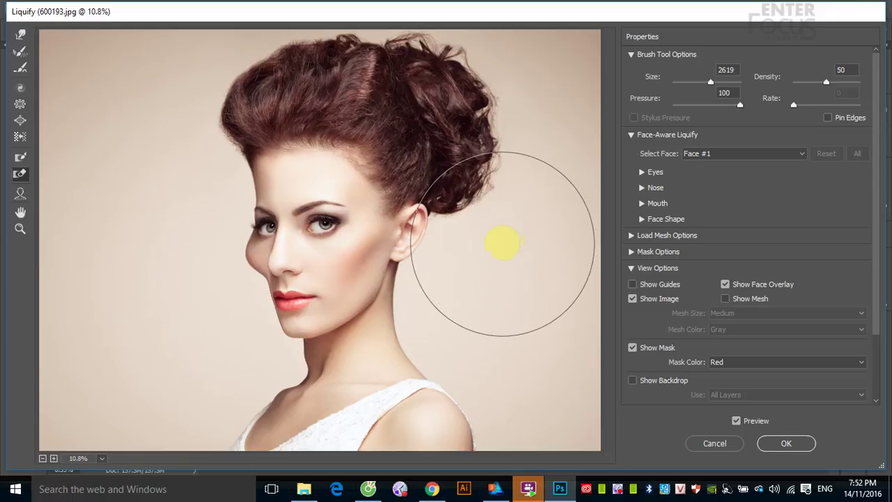
click(20, 52)
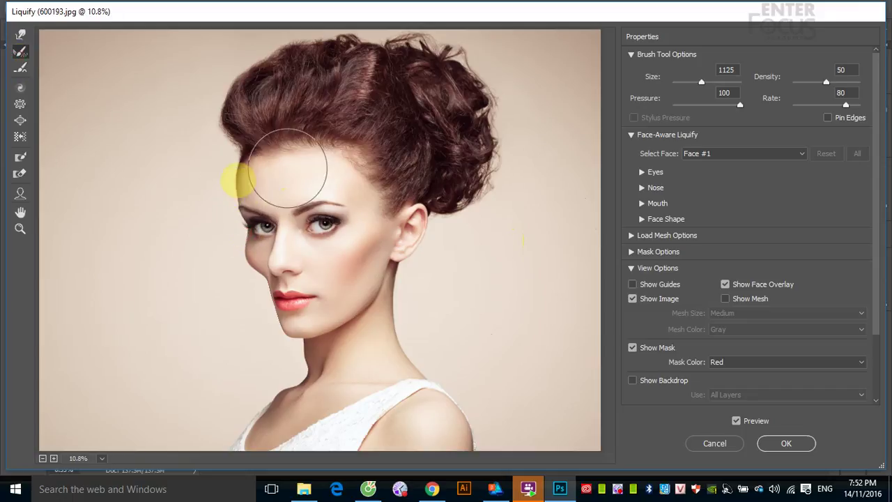
mouse_move(295, 179)
mouse_down()
mouse_move(252, 148)
mouse_move(219, 169)
mouse_move(326, 278)
mouse_move(314, 279)
mouse_move(276, 337)
mouse_up()
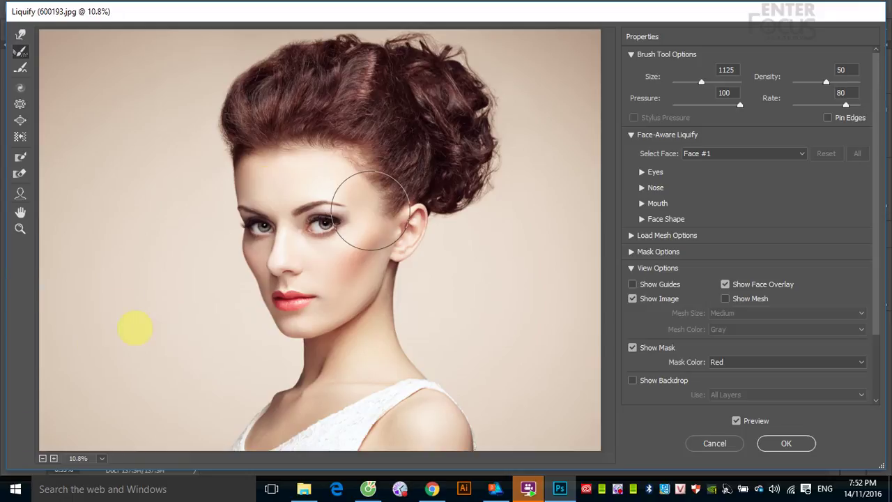
click(20, 87)
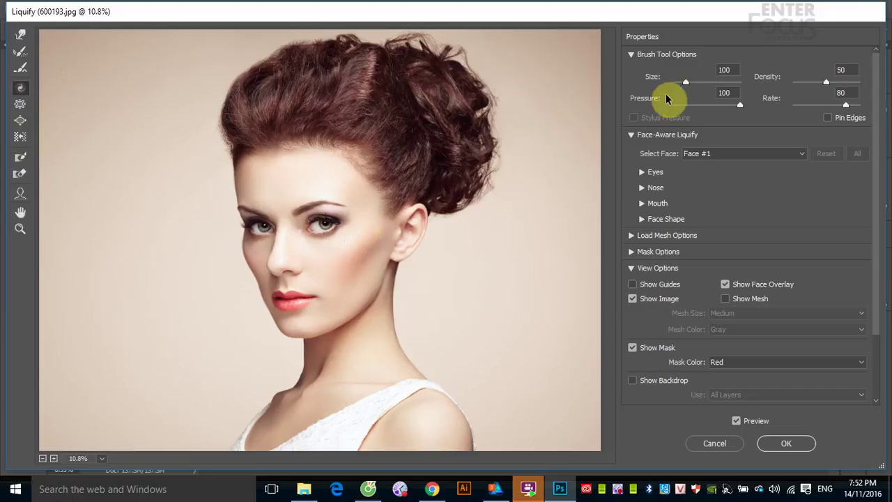
drag(686, 82, 700, 83)
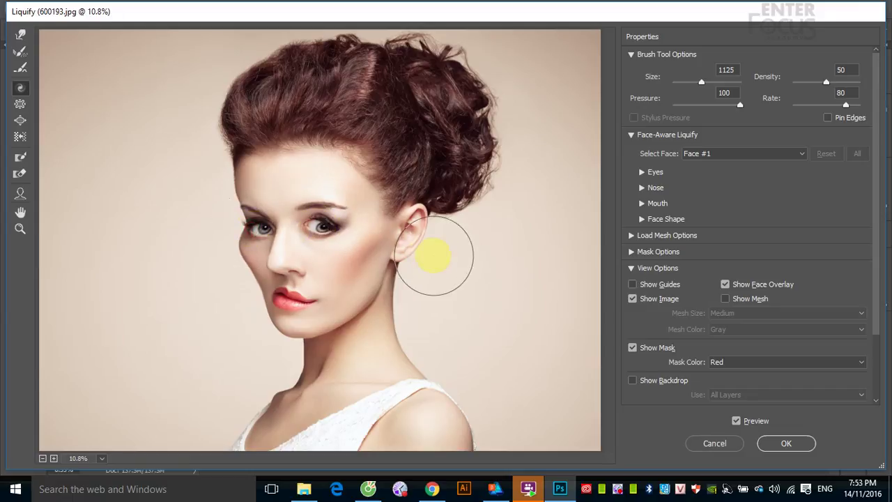
click(20, 51)
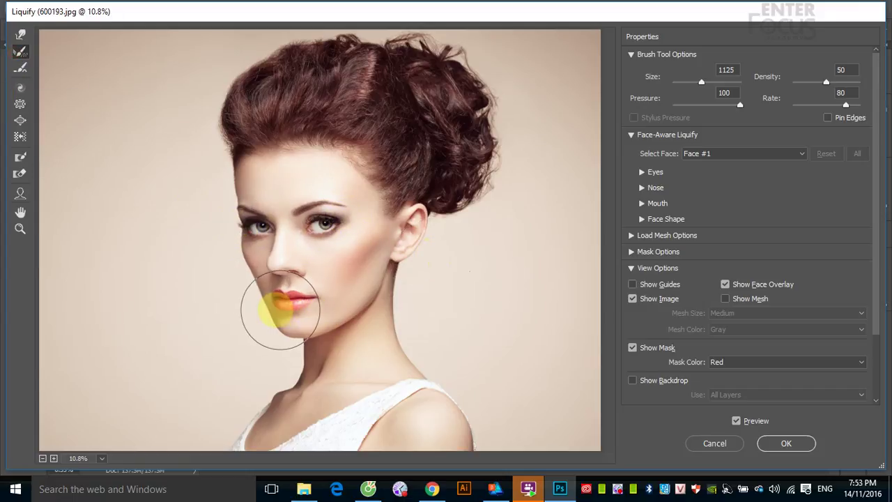
Pinch the nose and central features inward with the Pucker brush at size 1876
click(20, 104)
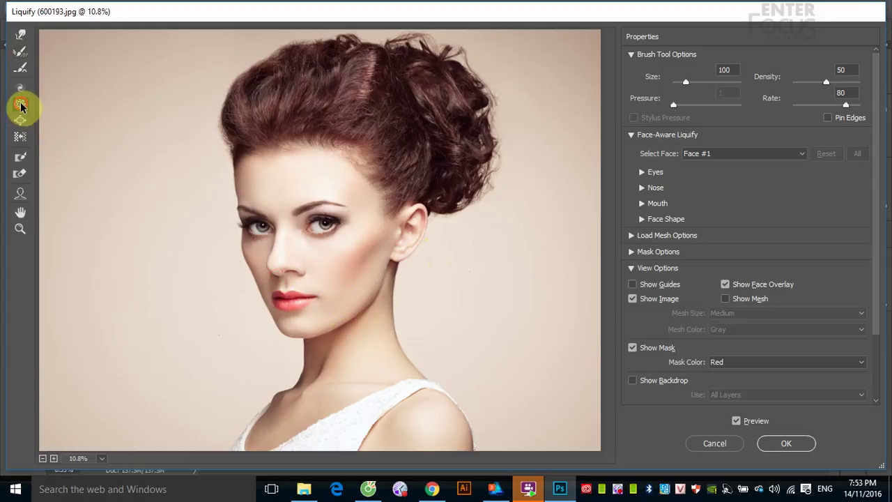
mouse_move(687, 84)
mouse_down()
mouse_move(721, 82)
mouse_move(707, 82)
mouse_up()
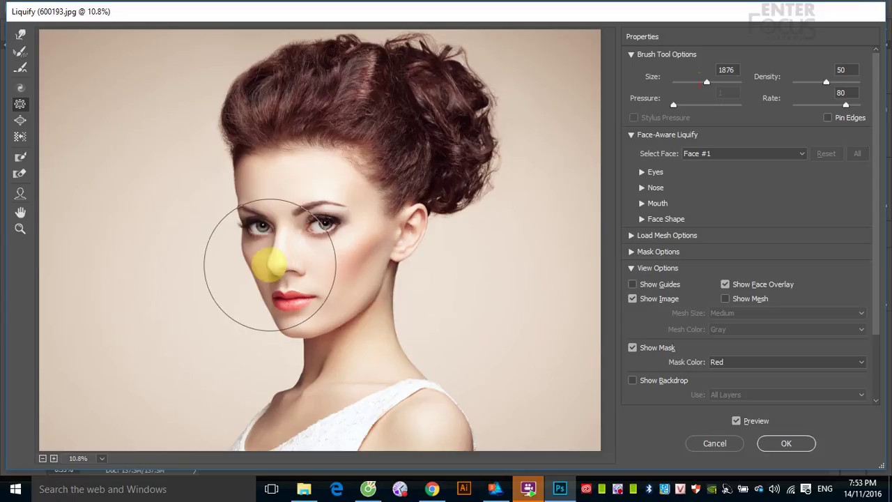
drag(270, 265, 293, 259)
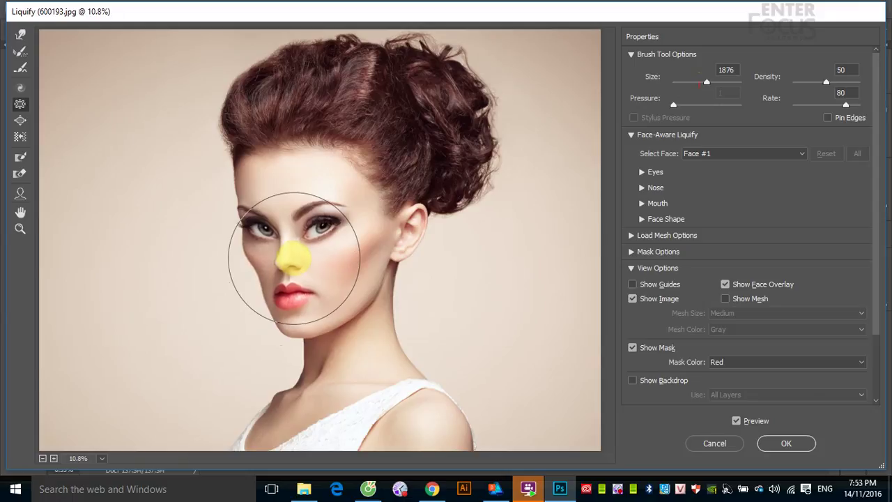
click(554, 187)
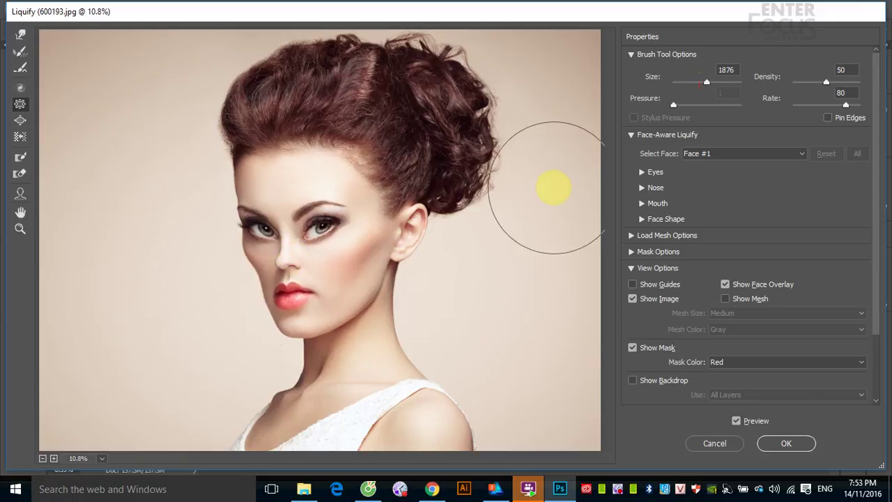
Bulge the eyes and mid-face outward around the nose with the Bloat brush at size 2904
click(20, 119)
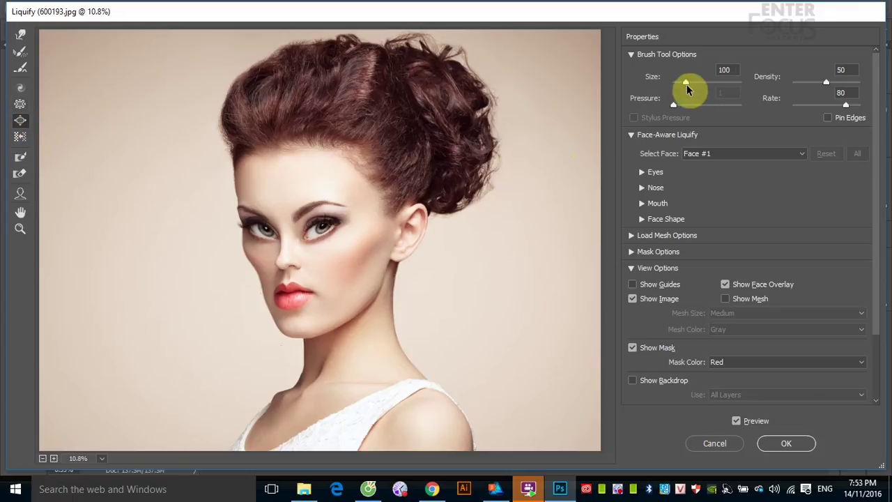
drag(686, 84, 713, 89)
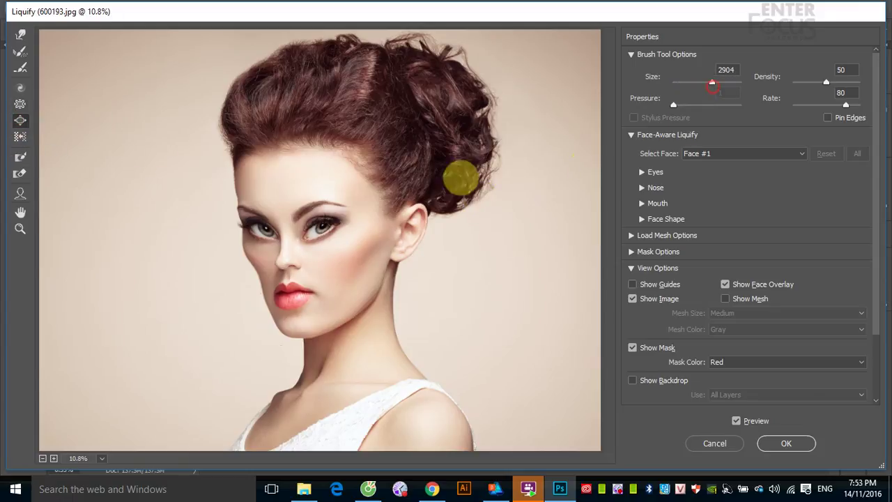
click(291, 243)
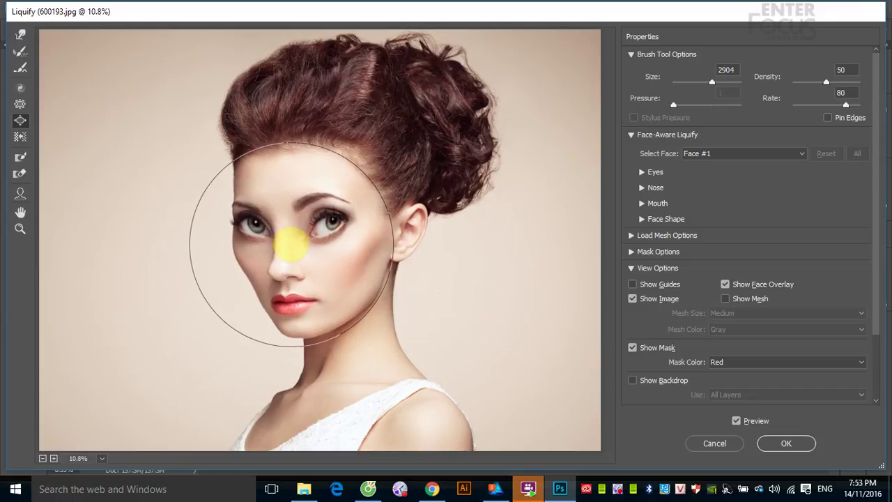
click(290, 244)
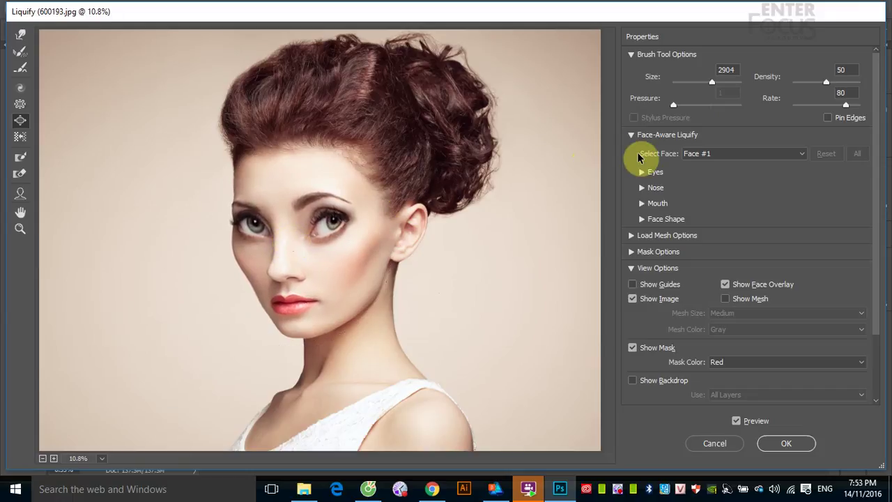
Reconstruct the forehead, eyes, nose, cheek, hair and mouth back to their original shape
click(20, 51)
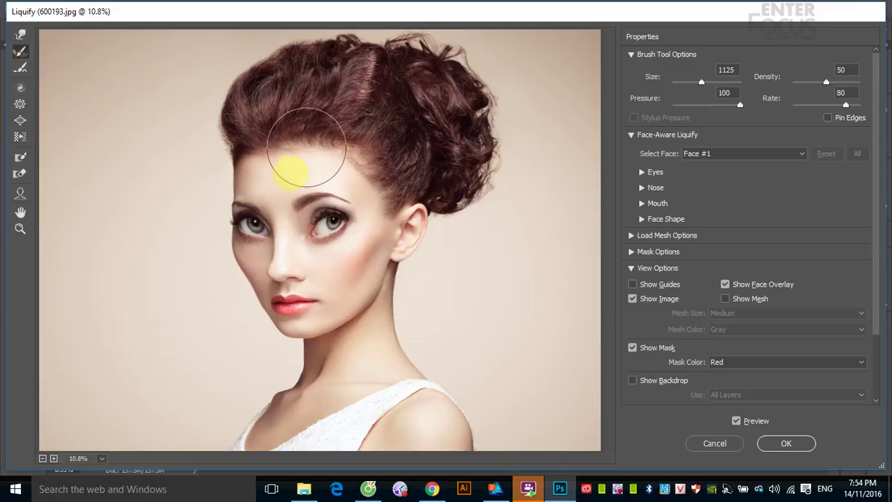
mouse_move(307, 148)
mouse_down()
mouse_move(318, 270)
mouse_move(241, 181)
mouse_move(264, 143)
mouse_up()
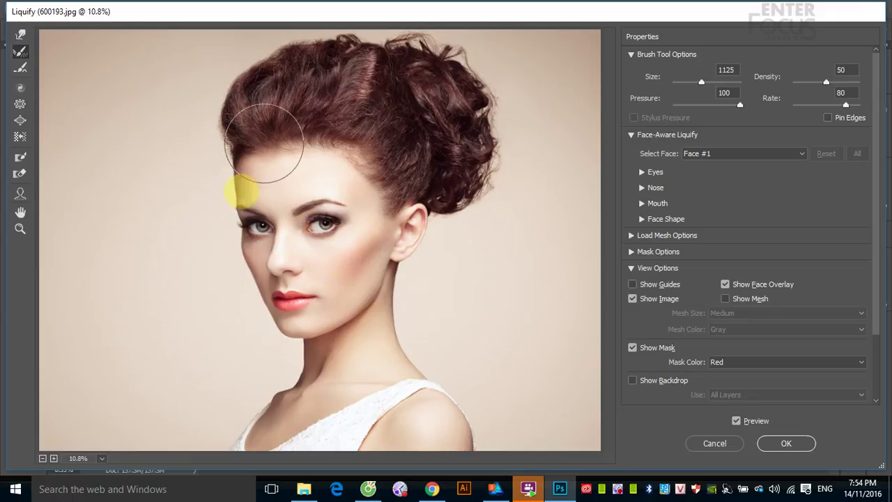
mouse_move(264, 143)
mouse_down()
mouse_move(278, 298)
mouse_move(67, 209)
mouse_move(60, 140)
mouse_up()
Switch to the Forward Warp brush at size 422 and nudge the cheek, lip corner and jaw edges
click(23, 36)
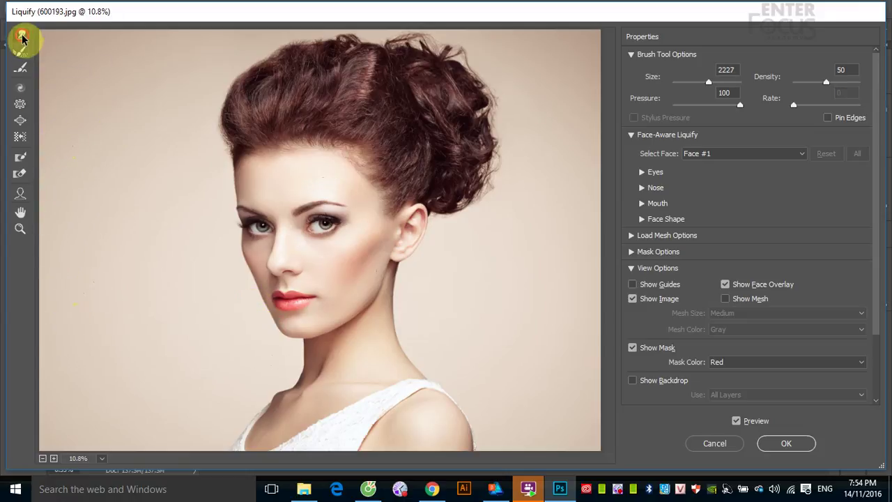
click(709, 85)
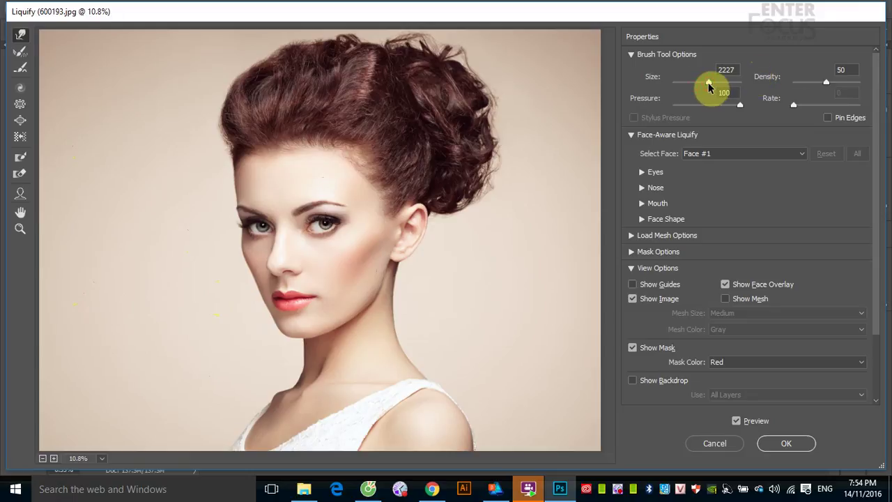
drag(708, 85, 687, 82)
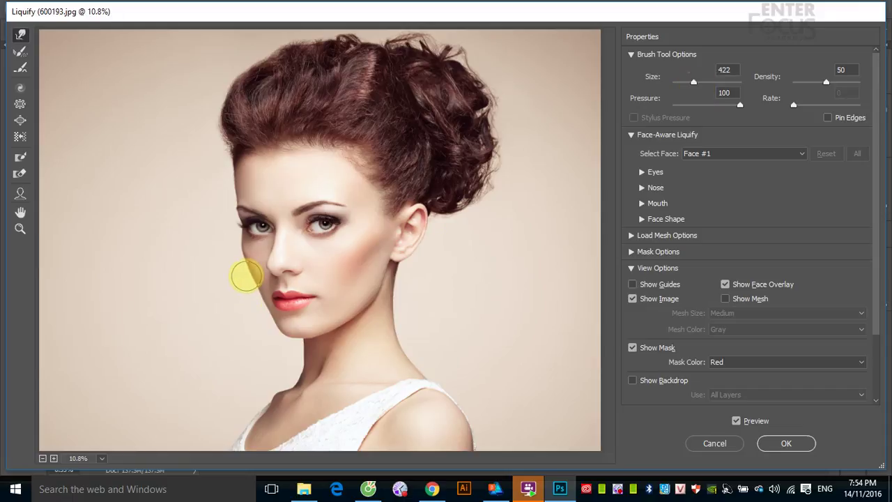
drag(247, 277, 261, 285)
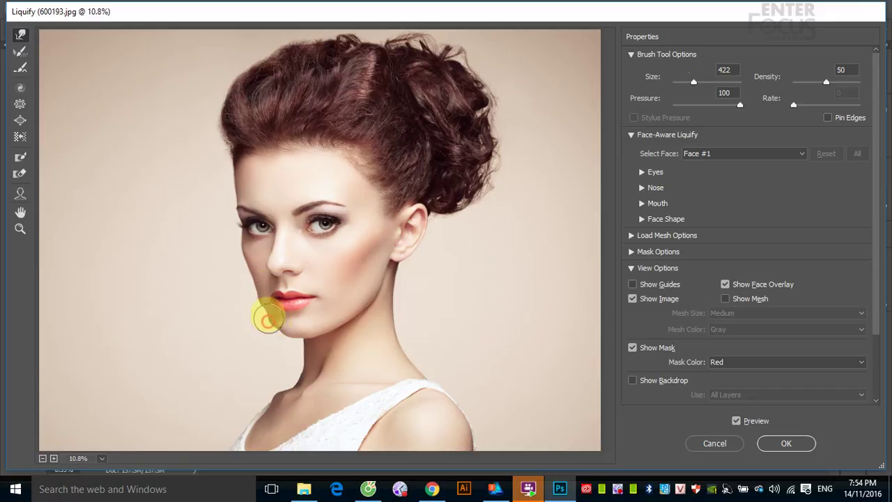
drag(262, 311, 270, 298)
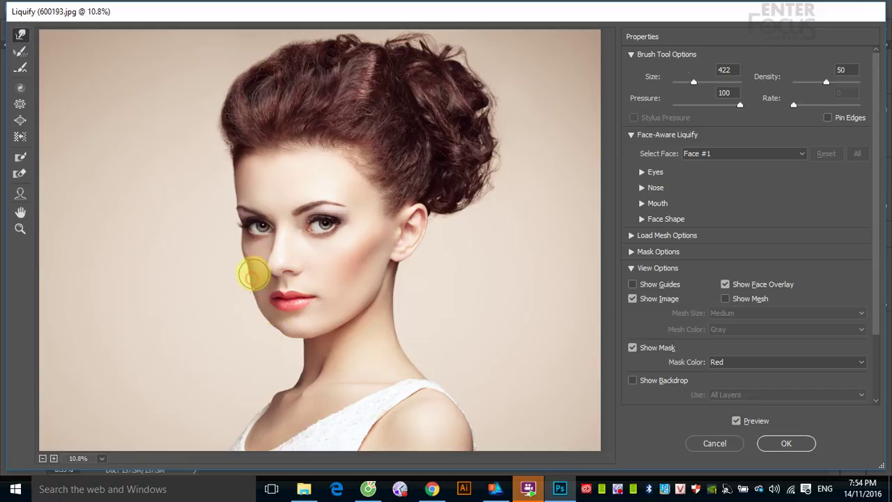
mouse_move(251, 260)
mouse_down()
mouse_move(260, 307)
mouse_move(254, 273)
mouse_up()
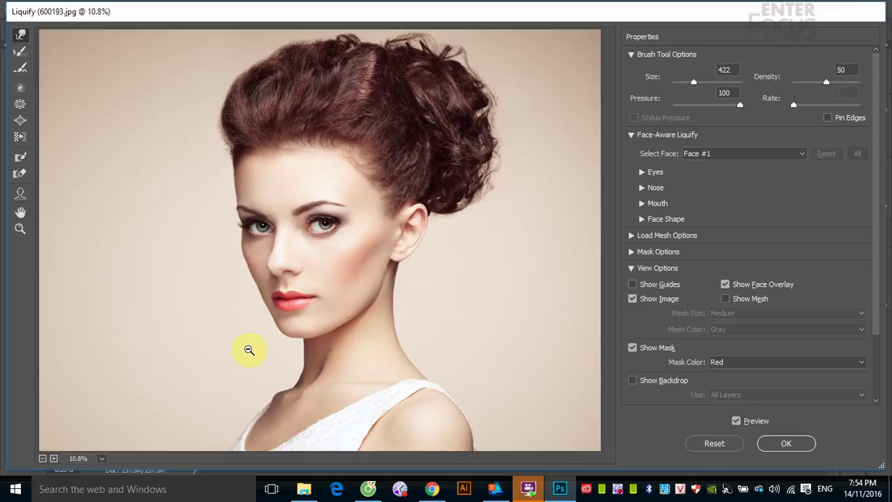
With the Push Left tool at brush size 1468, shift the left cheek, eye and lips sideways
click(20, 139)
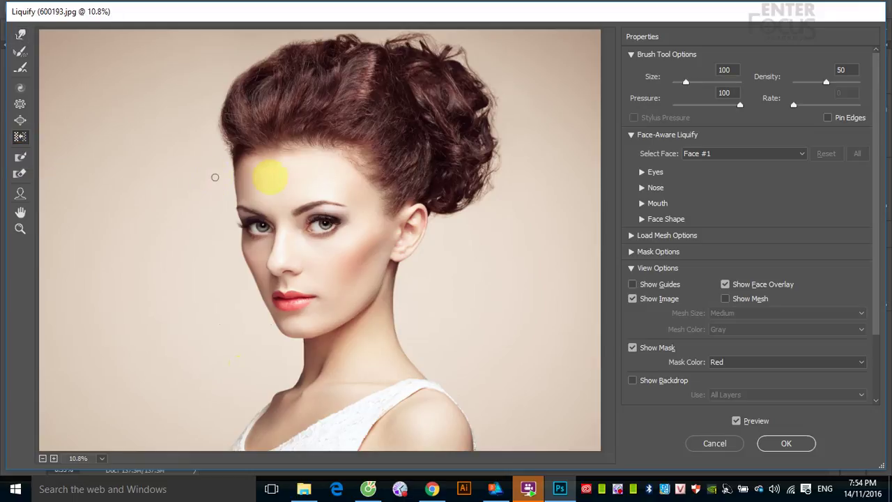
drag(693, 82, 704, 82)
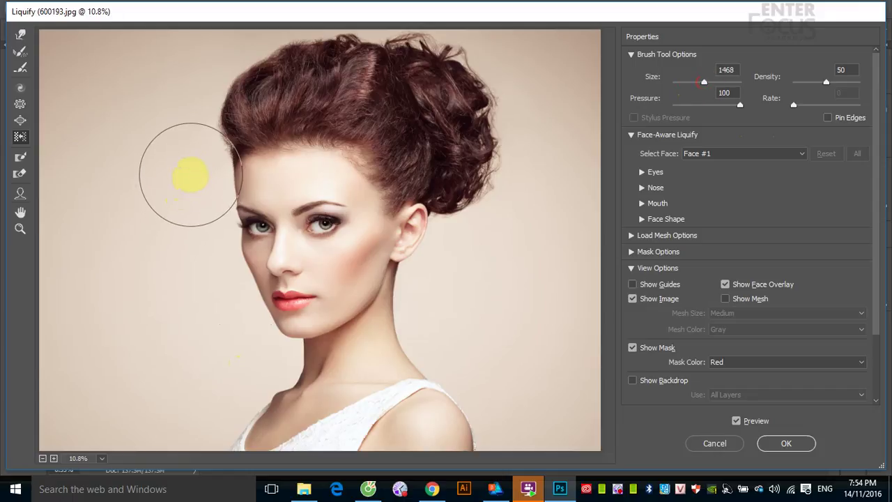
drag(190, 174, 195, 206)
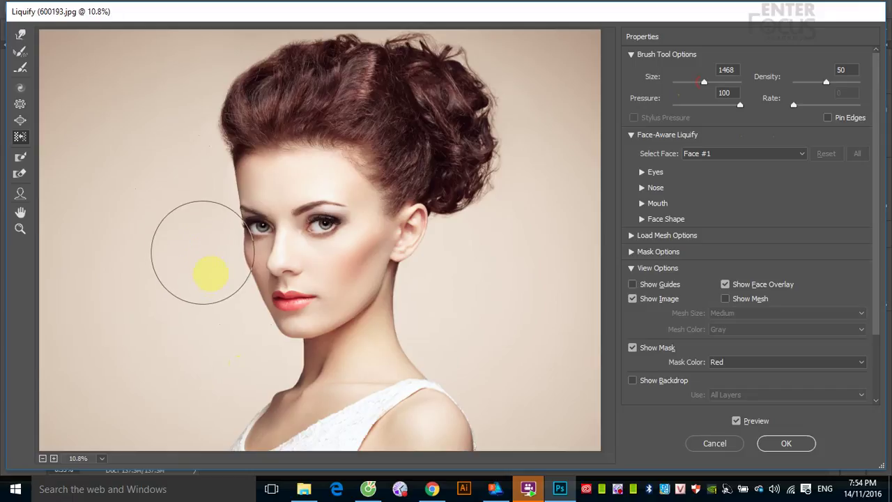
click(235, 338)
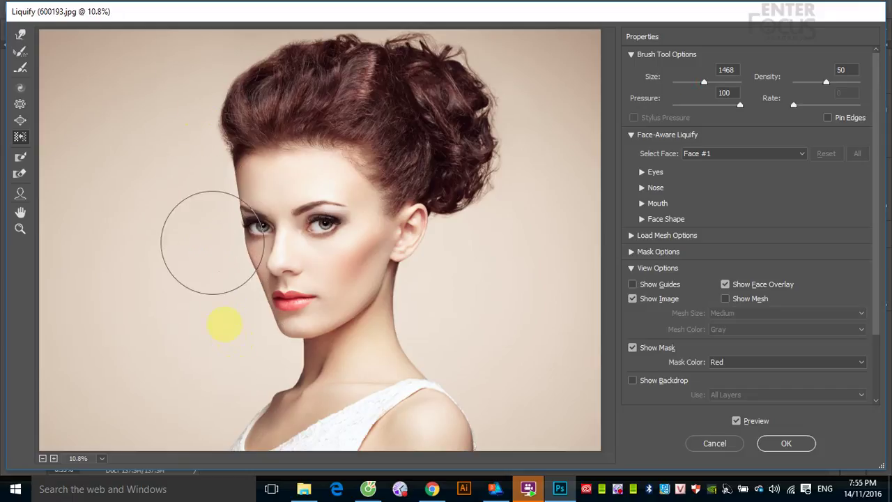
click(226, 329)
drag(215, 289, 218, 160)
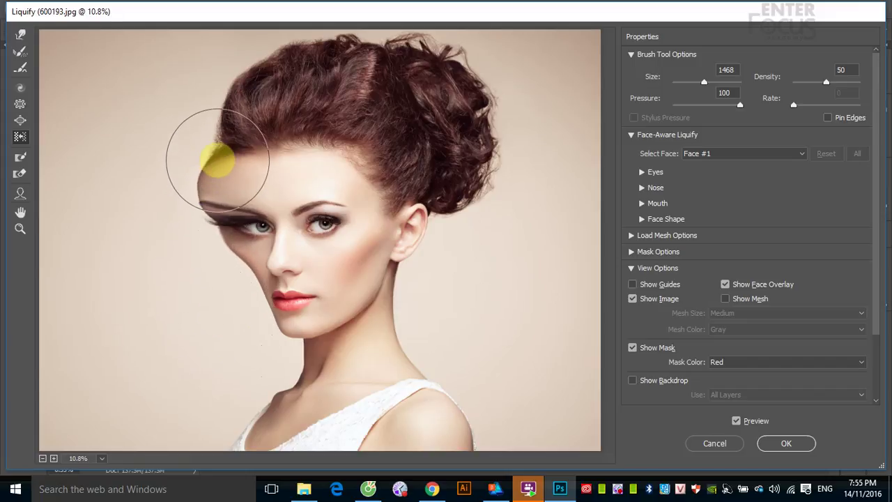
drag(249, 330, 218, 248)
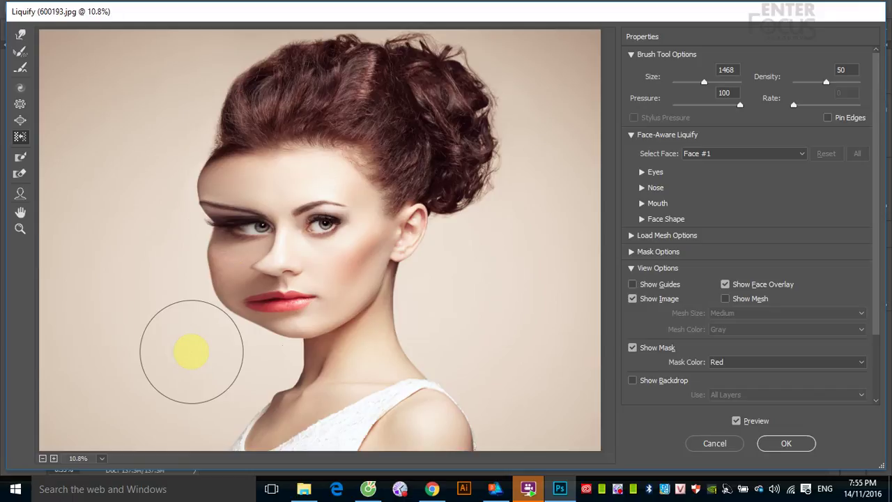
Brush the Reconstruct tool across the warped eye, cheek and lips to restore them
click(20, 51)
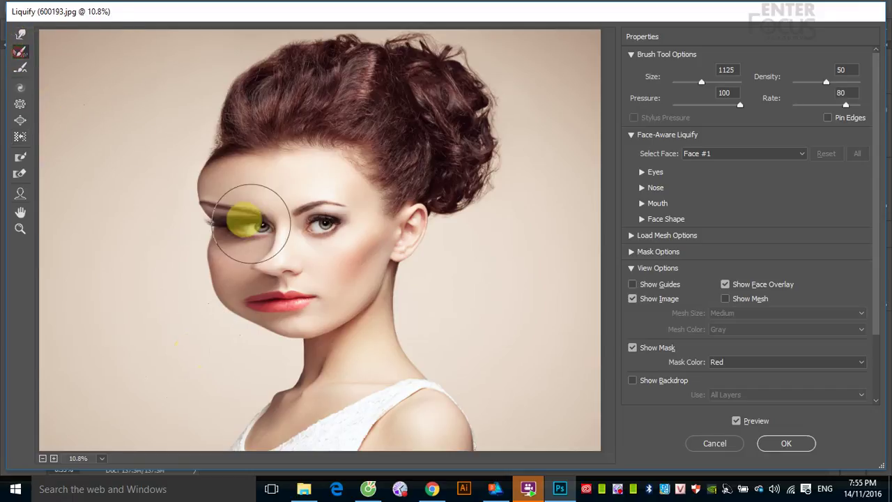
mouse_move(252, 224)
mouse_down()
mouse_move(216, 171)
mouse_move(282, 301)
mouse_move(273, 313)
mouse_move(299, 253)
mouse_move(332, 309)
mouse_move(424, 263)
mouse_move(174, 259)
mouse_move(324, 169)
mouse_move(285, 339)
mouse_move(308, 98)
mouse_move(319, 339)
mouse_move(304, 88)
mouse_move(358, 279)
mouse_move(244, 133)
mouse_move(279, 199)
mouse_move(229, 69)
mouse_move(229, 116)
mouse_move(304, 357)
mouse_move(397, 223)
mouse_move(487, 258)
mouse_move(518, 256)
mouse_up()
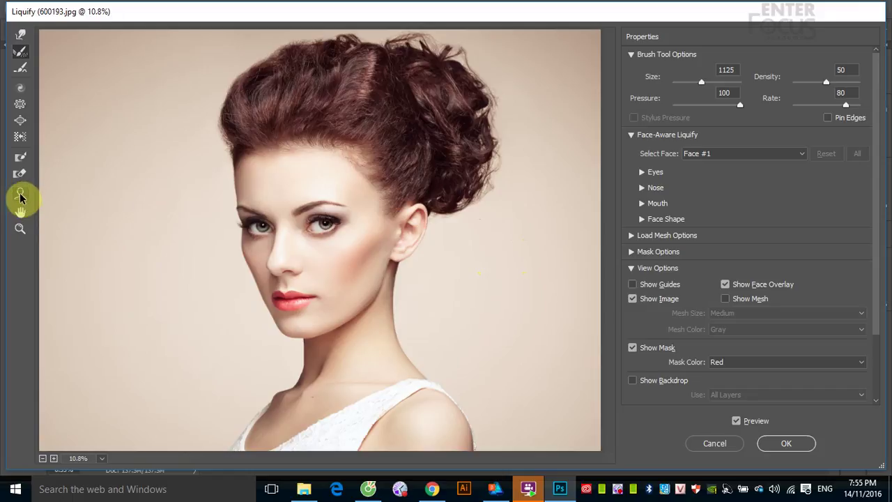
Use the Face Tool to drag the forehead handle up until Forehead reads 100
click(20, 197)
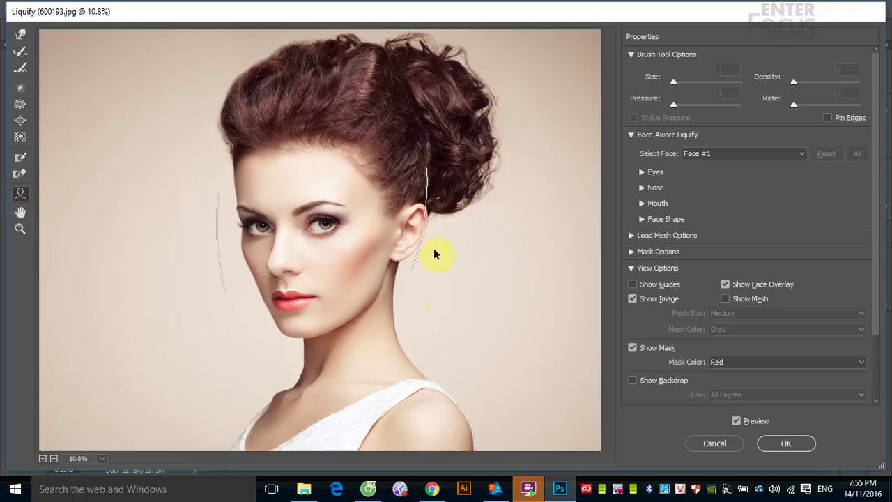
mouse_move(394, 237)
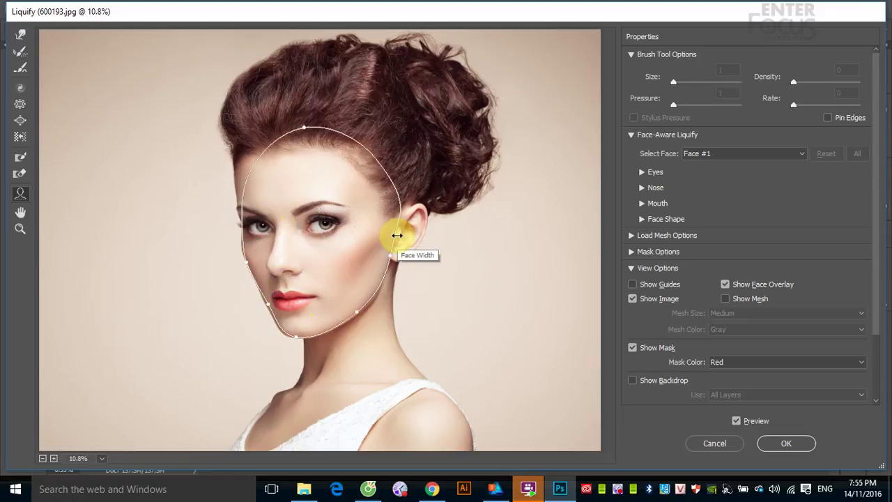
click(396, 236)
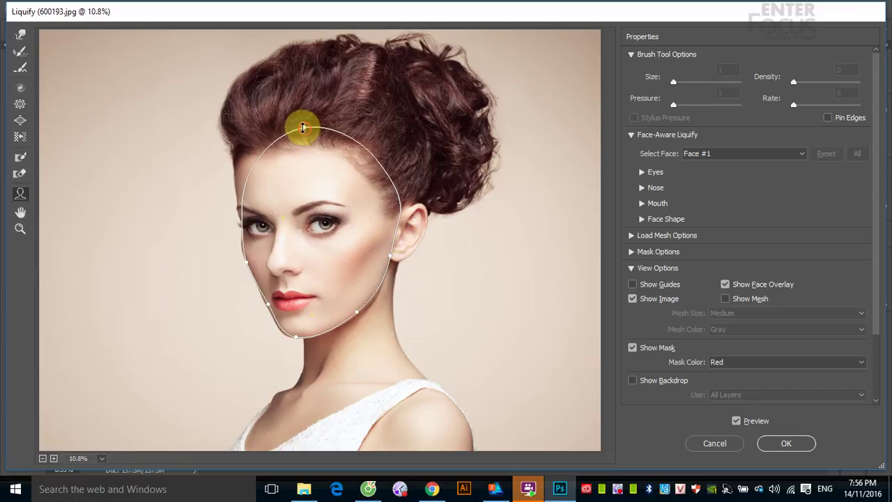
drag(302, 127, 298, 92)
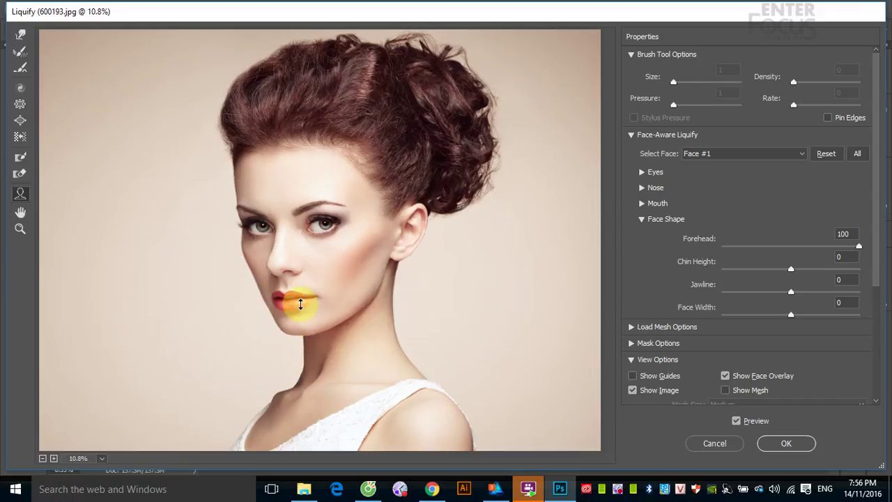
Drag the face handles to set Chin Height -100, face width 18 and Mouth Width -77
drag(300, 304, 291, 367)
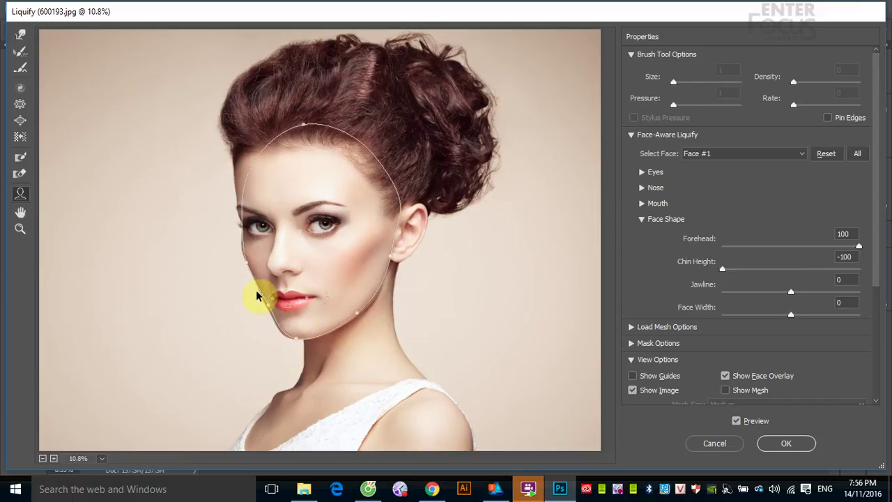
mouse_move(247, 262)
mouse_down()
mouse_move(251, 269)
mouse_move(230, 273)
mouse_move(245, 272)
mouse_up()
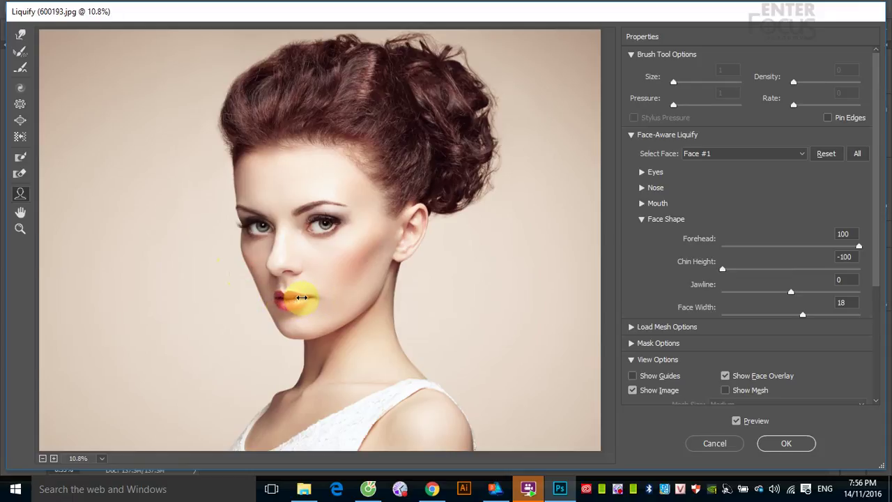
drag(298, 297, 295, 313)
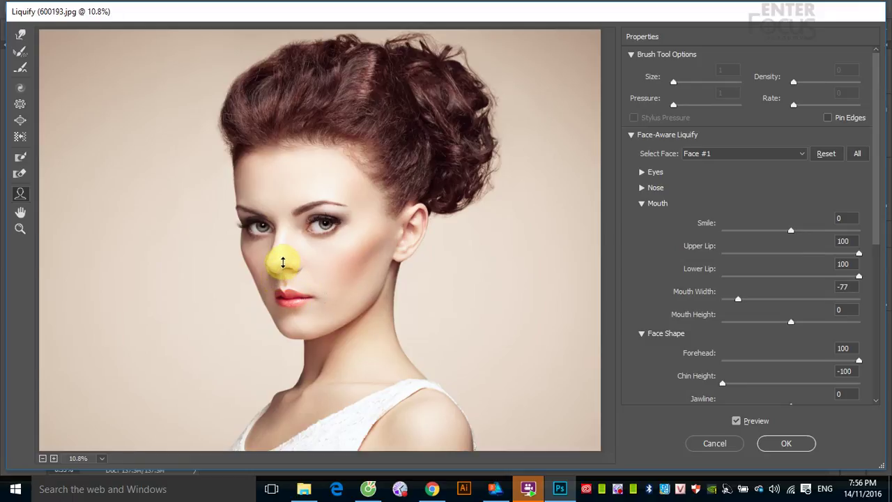
click(283, 262)
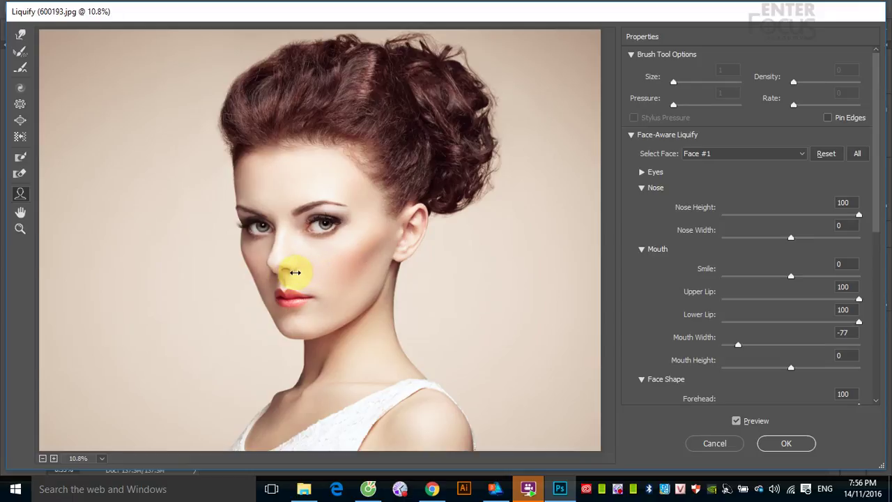
Narrow the nose to -39 and set Eye Width 43, Eye Size -51 and Eye Tilt 100
drag(297, 272, 288, 273)
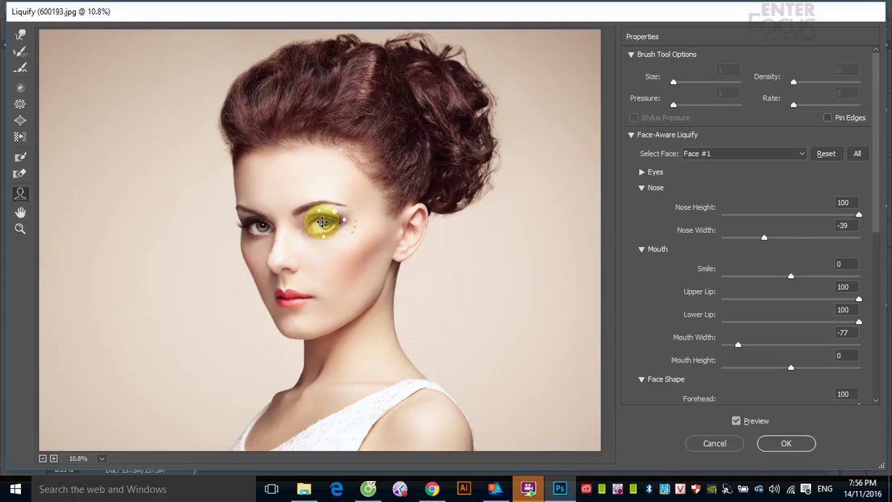
click(346, 221)
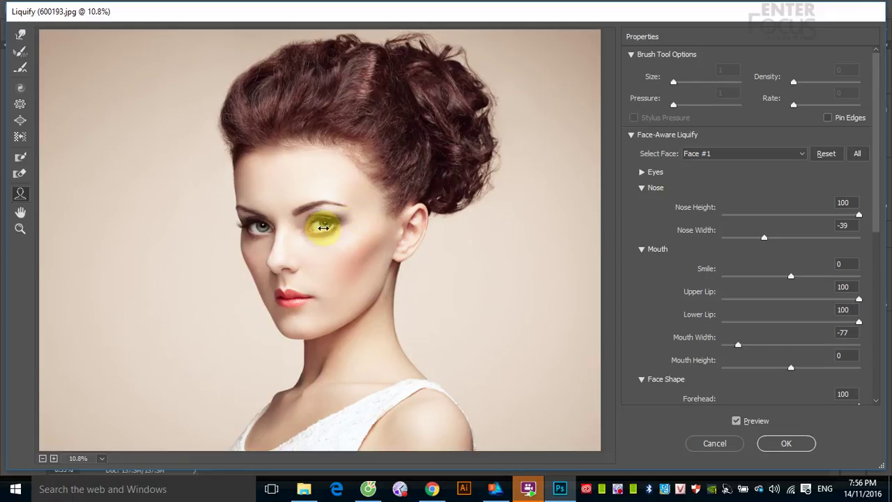
mouse_move(342, 224)
mouse_down()
mouse_move(350, 223)
mouse_move(331, 218)
mouse_up()
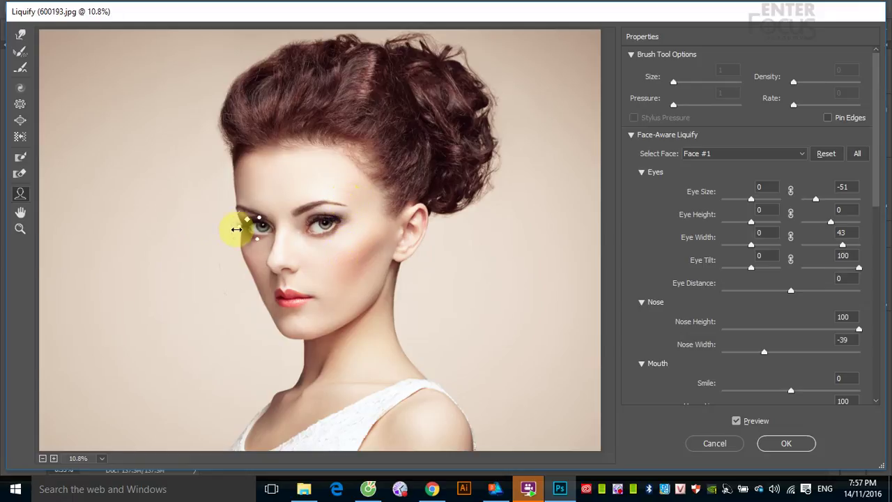
mouse_move(239, 225)
mouse_down()
mouse_move(232, 234)
mouse_move(229, 215)
mouse_up()
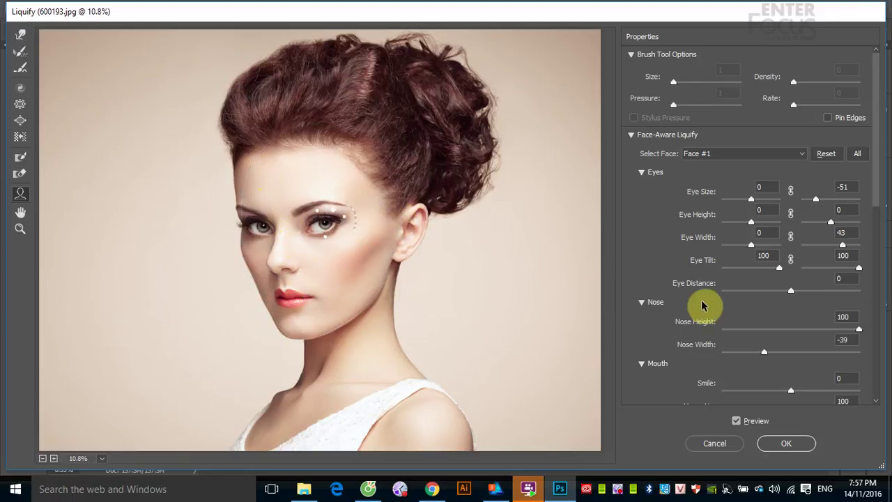
Collapse and re-expand the Face-Aware Liquify settings, then scroll down the Properties panel
click(630, 137)
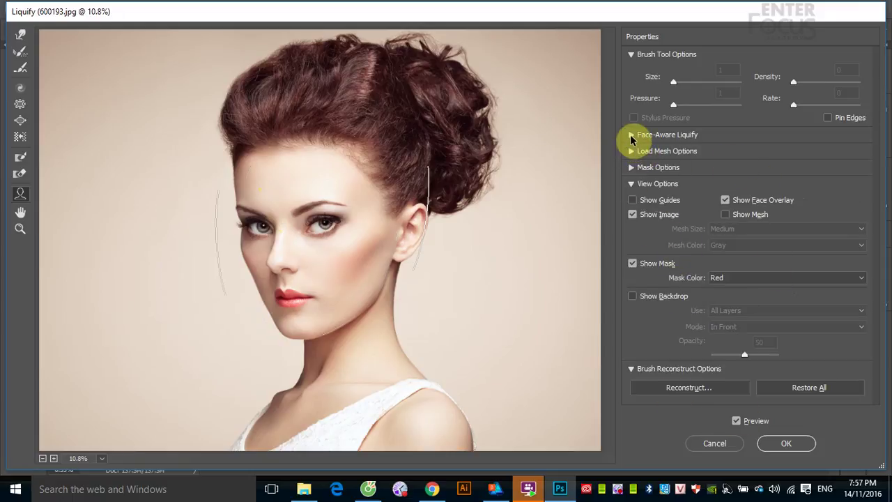
click(630, 135)
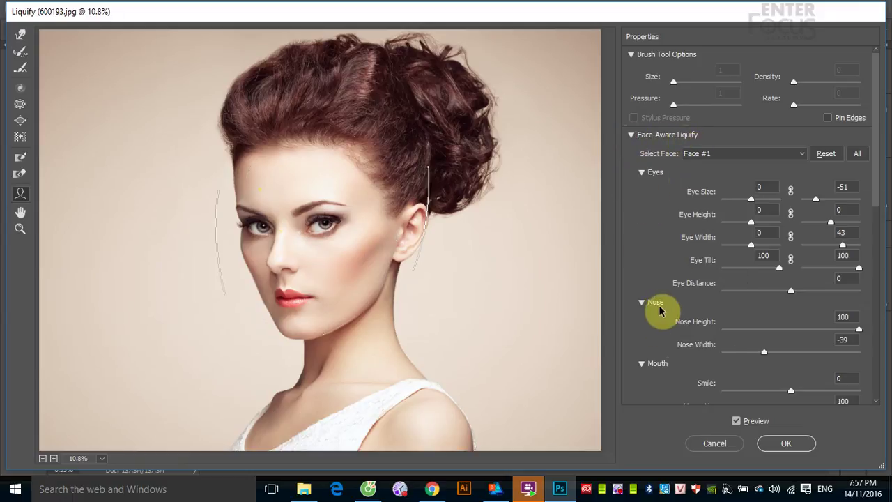
scroll(658, 307, down, 2)
Scroll the Properties panel down and drag the Mouth Width slider to -23
scroll(661, 313, down, 2)
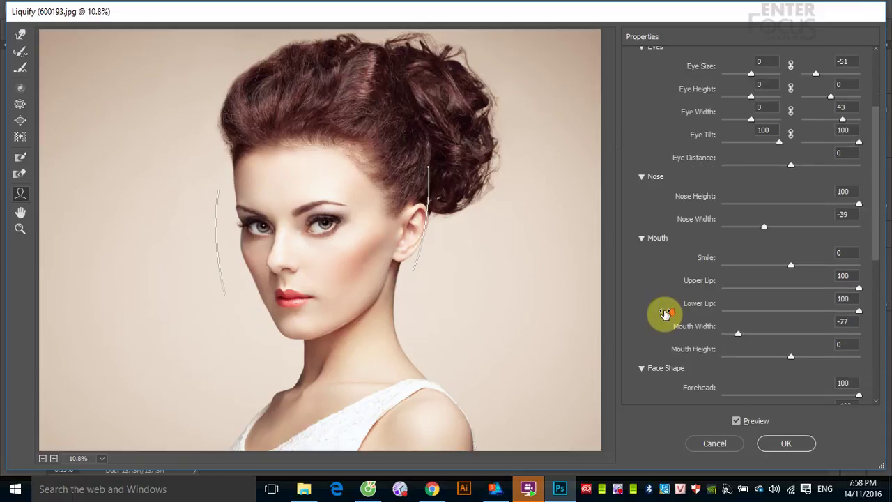
scroll(662, 314, down, 1)
scroll(660, 346, down, 3)
scroll(667, 339, down, 1)
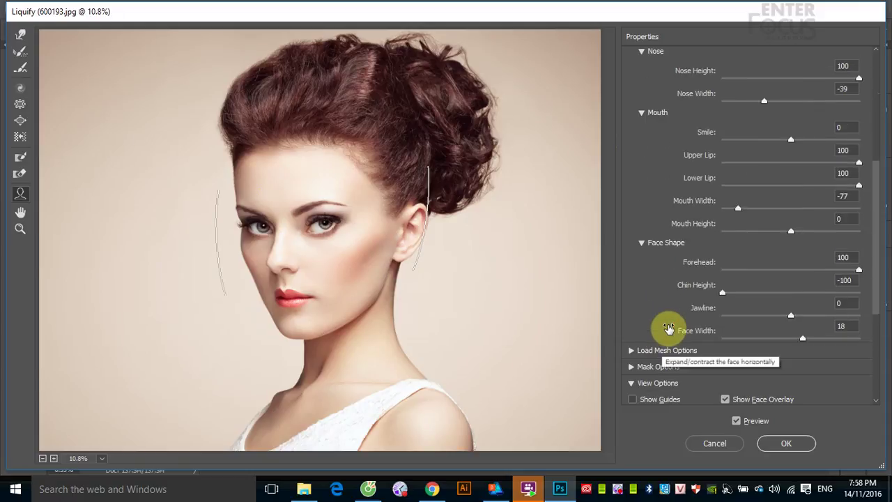
scroll(671, 329, down, 2)
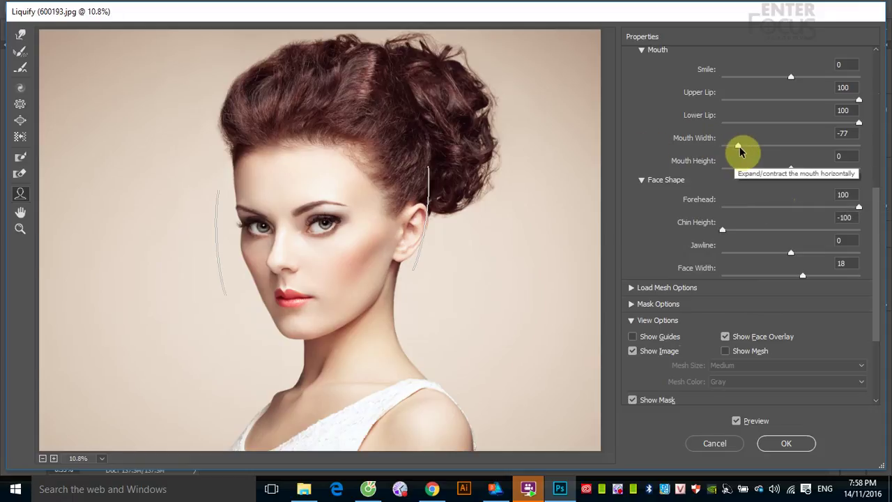
mouse_move(737, 147)
mouse_down()
mouse_move(813, 149)
mouse_move(760, 149)
mouse_move(766, 145)
mouse_up()
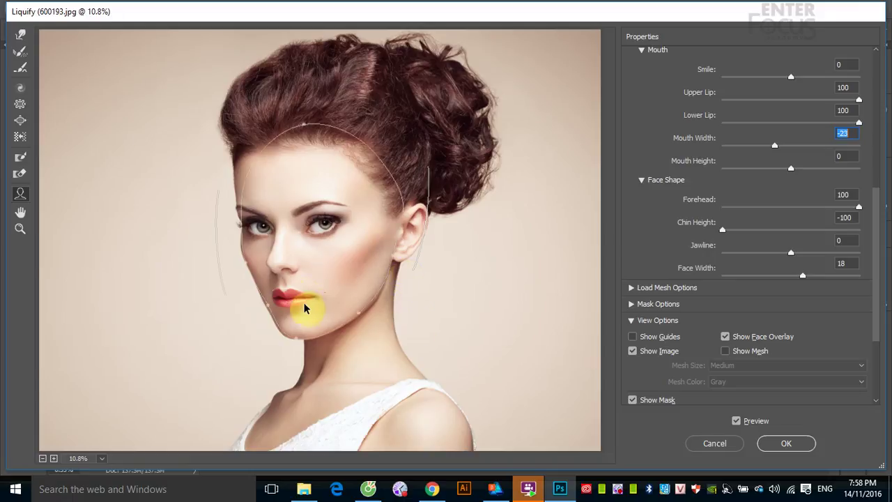
Expand Load Mesh Options and Mask Options, confirm Mouth Width, then close the Liquify dialog
click(632, 288)
scroll(718, 310, down, 2)
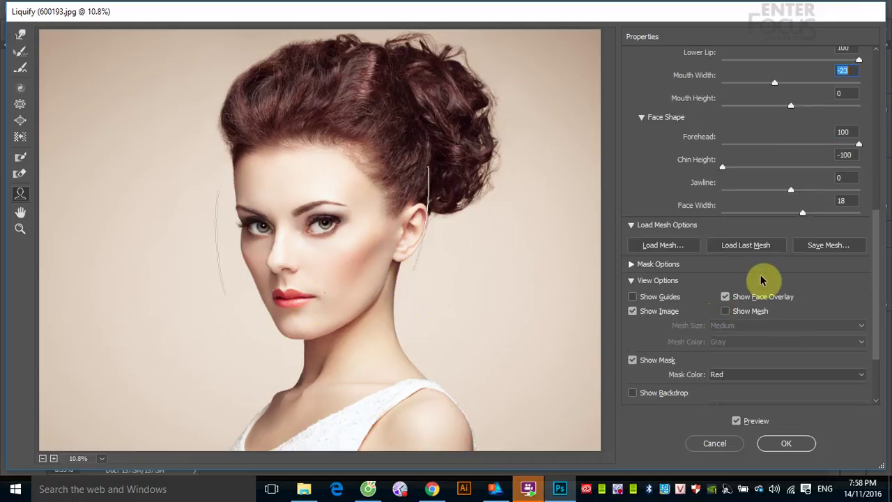
click(632, 265)
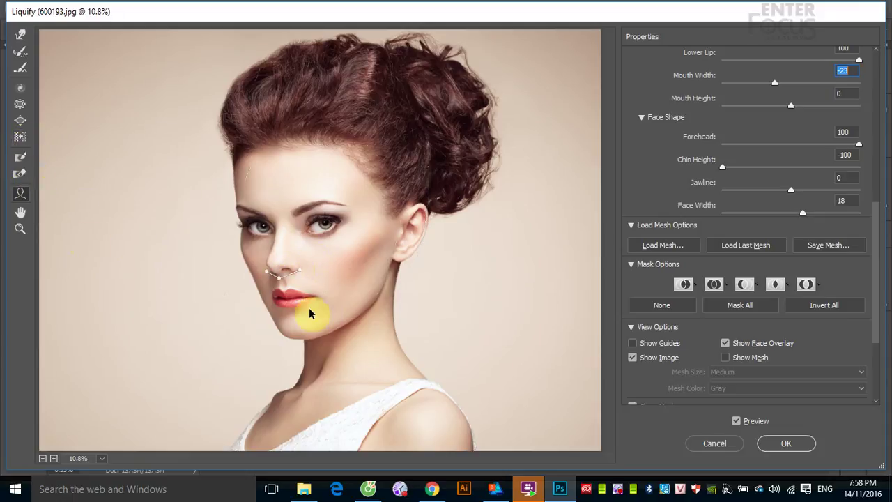
mouse_move(311, 305)
click(426, 216)
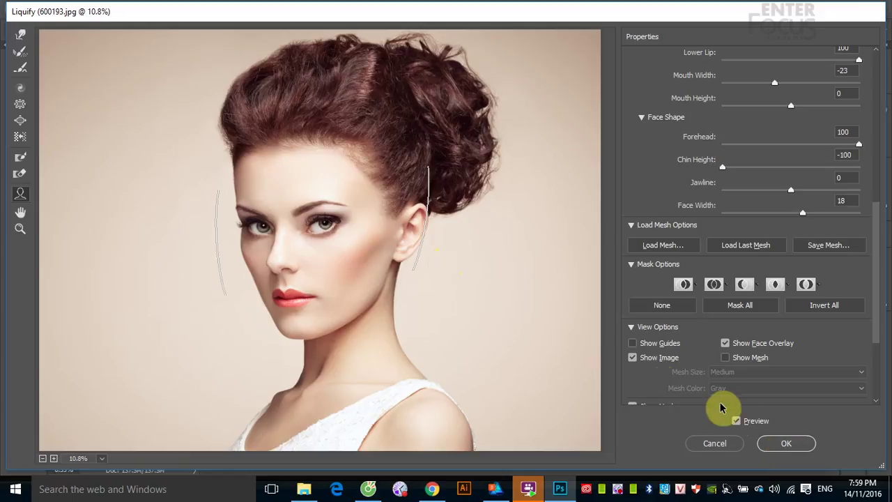
mouse_move(320, 230)
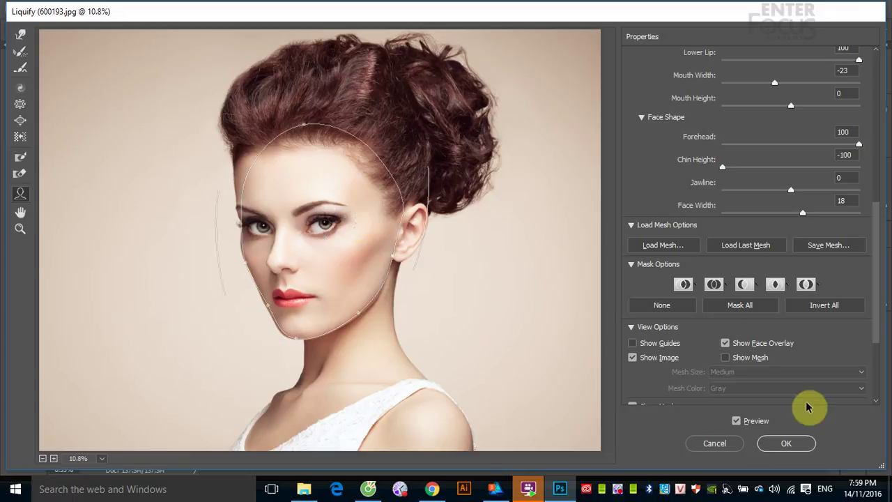
click(716, 445)
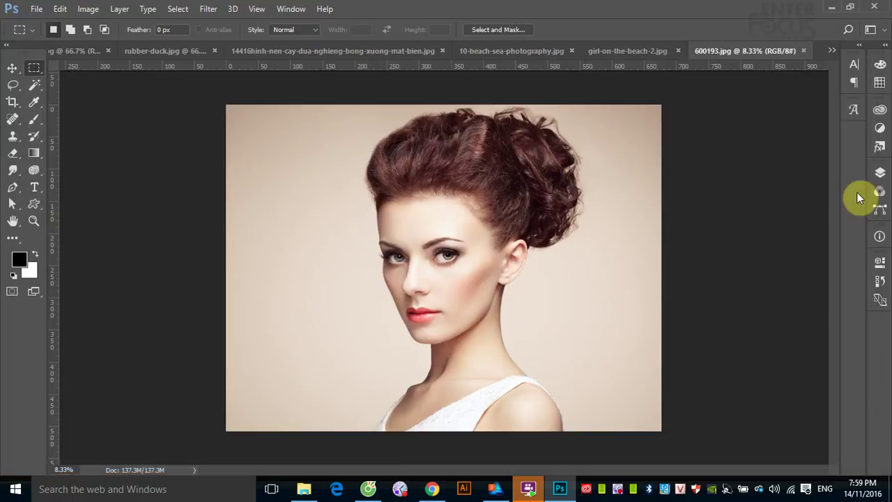
Open the Layers panel to show 600193.jpg's single Background layer
click(880, 173)
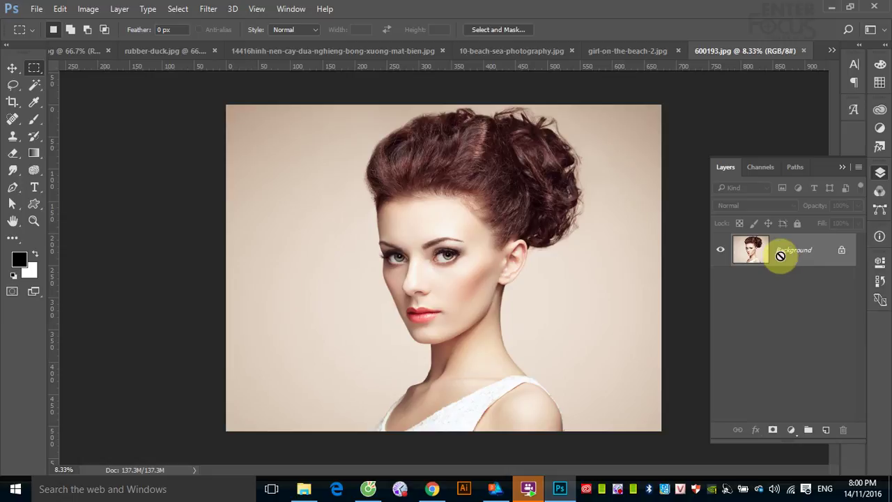
Duplicate the portrait to Layer 1, then open and close Vanishing Point without applying it
key(ctrl+j)
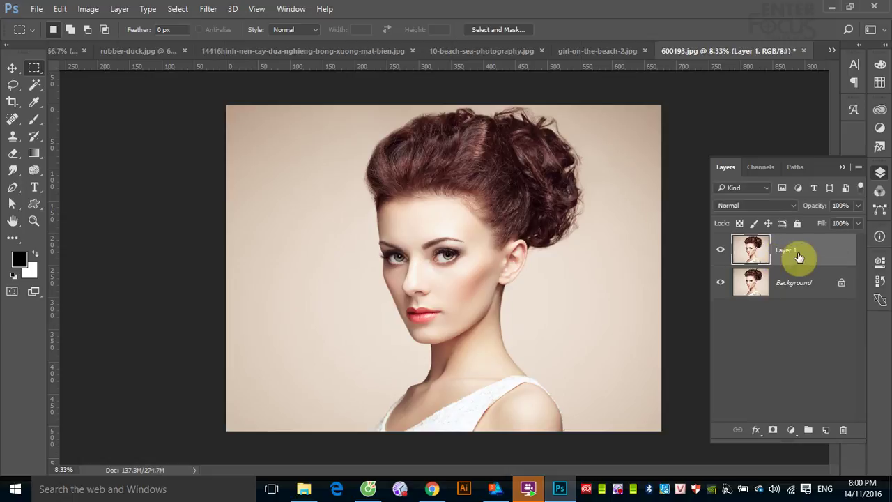
click(209, 12)
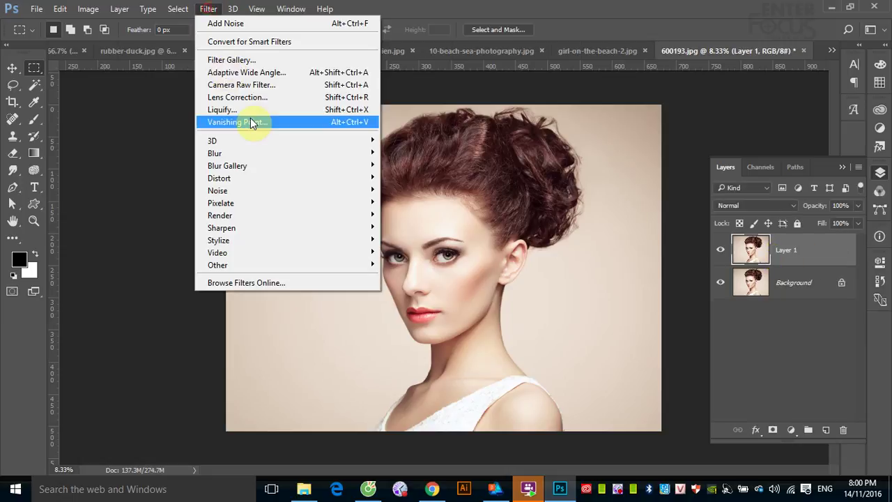
click(250, 121)
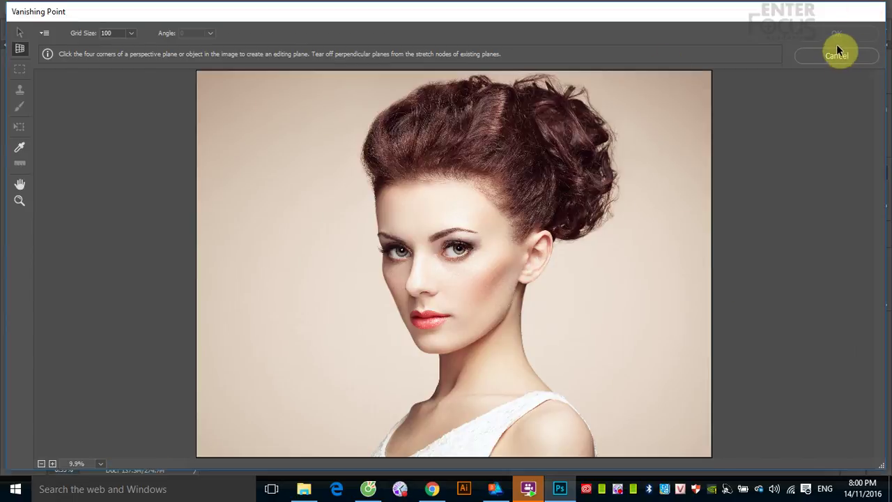
click(837, 57)
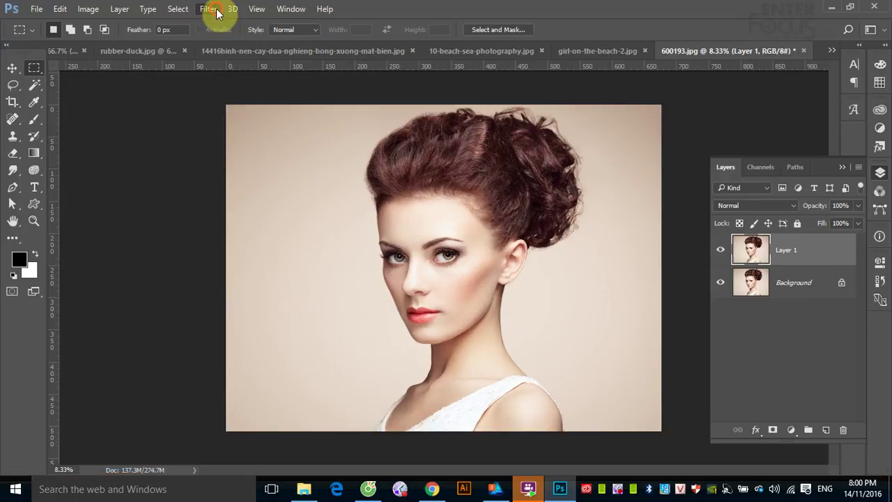
Reopen Liquify on Layer 1 with Shift+Ctrl+X
click(208, 9)
key(Escape)
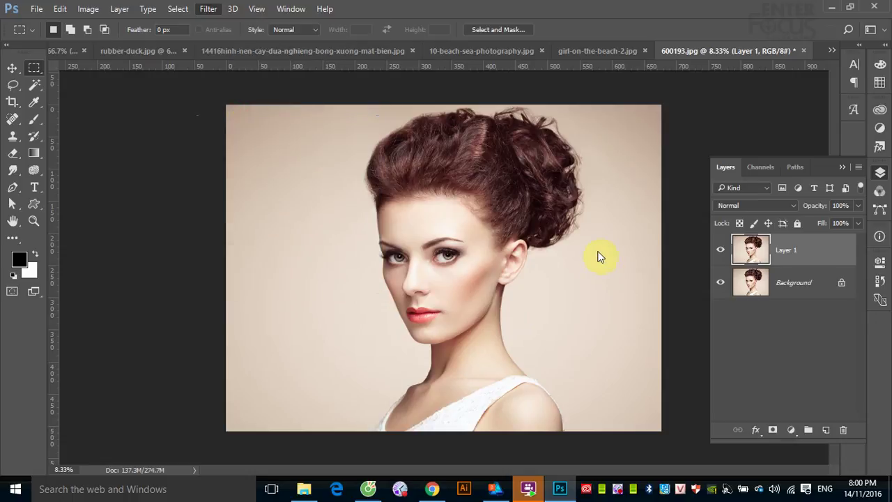
key(ctrl+shift+x)
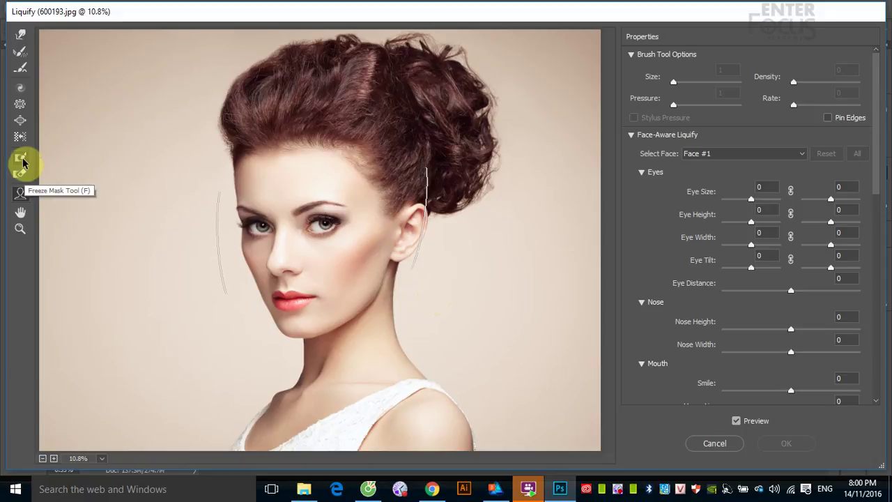
With the Liquify Face Tool, tilt the right eye to Eye Tilt 100 and set Smile 100 on Layer 1
click(20, 103)
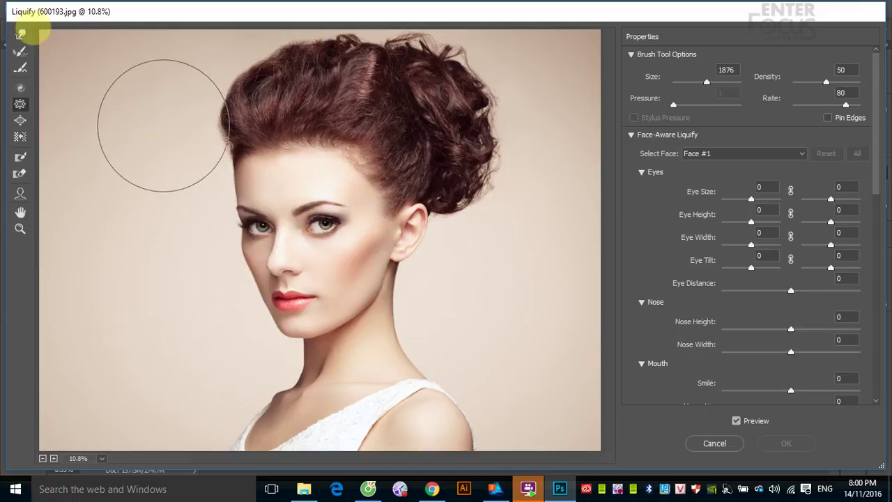
click(20, 34)
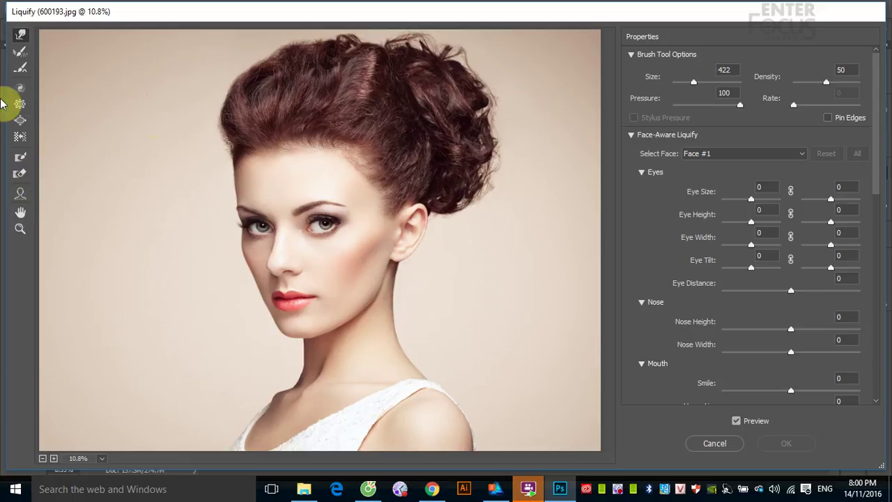
click(21, 198)
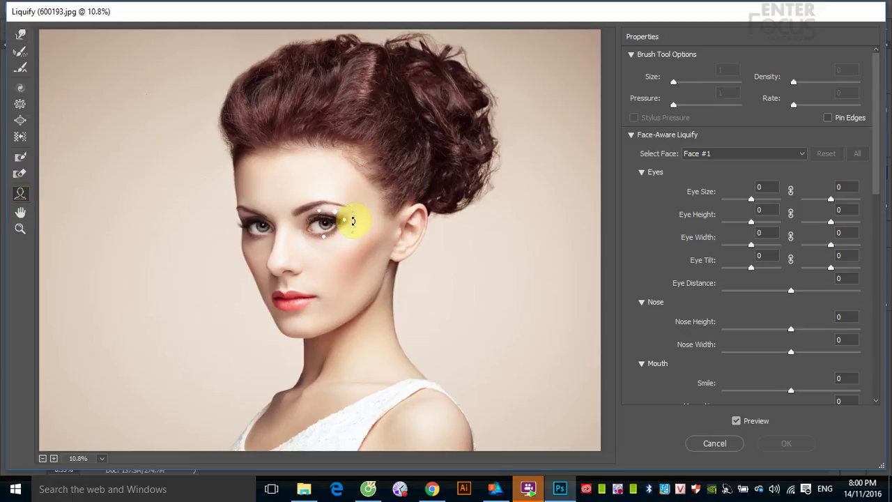
drag(352, 221, 354, 201)
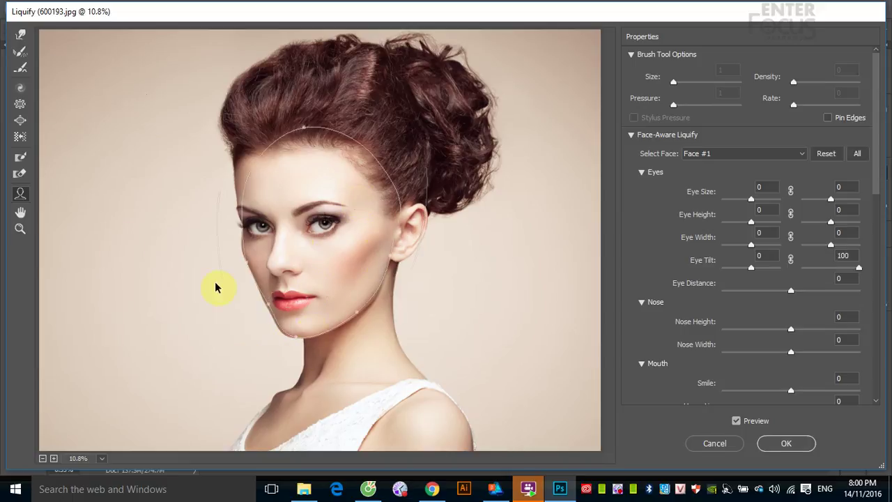
mouse_move(292, 299)
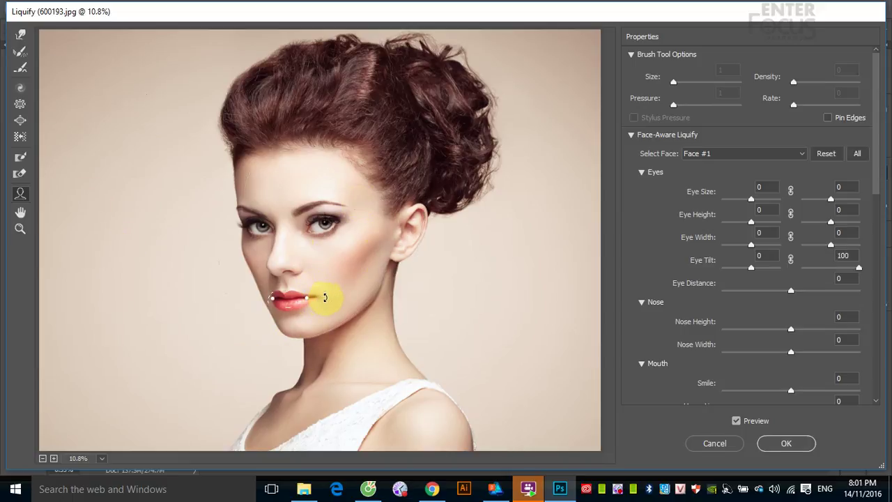
drag(324, 298, 327, 282)
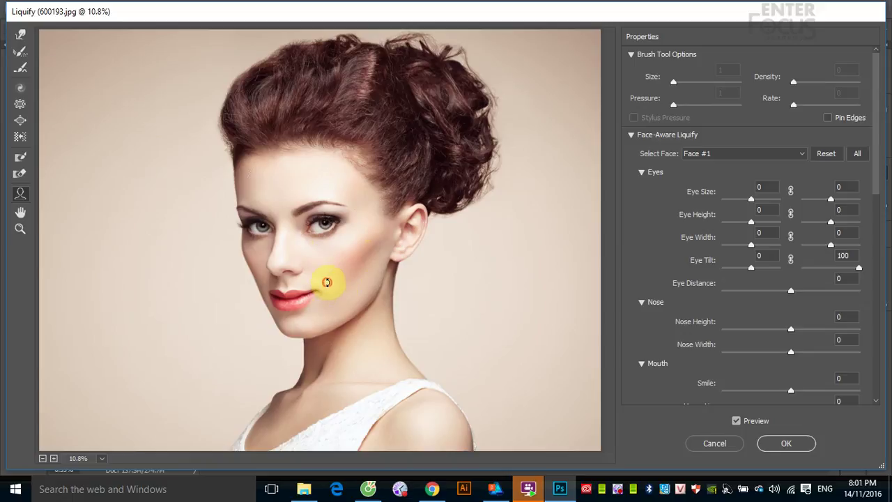
click(790, 447)
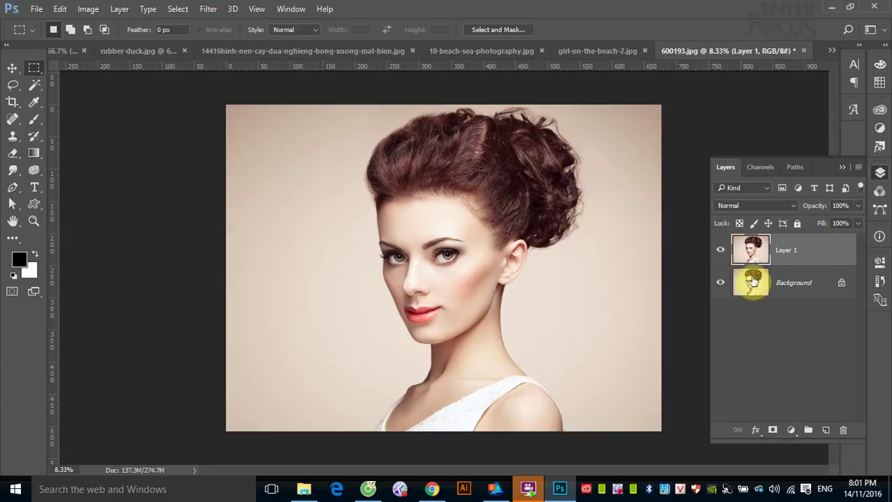
click(722, 251)
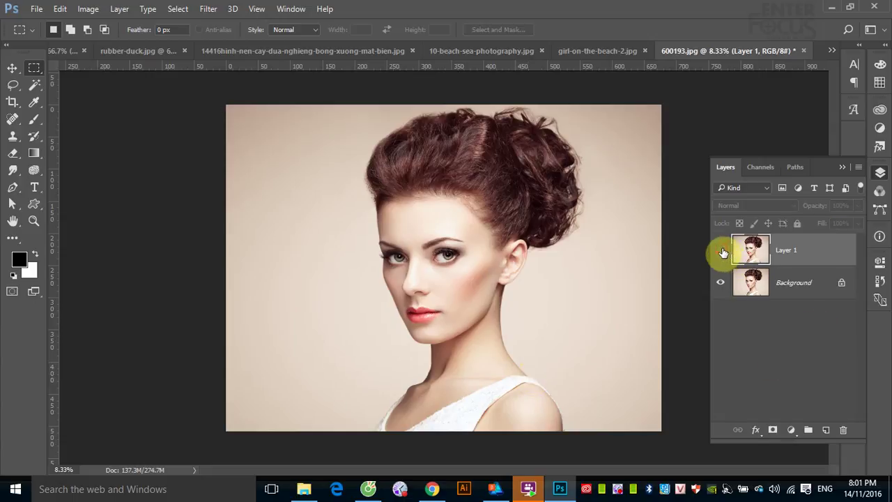
click(722, 251)
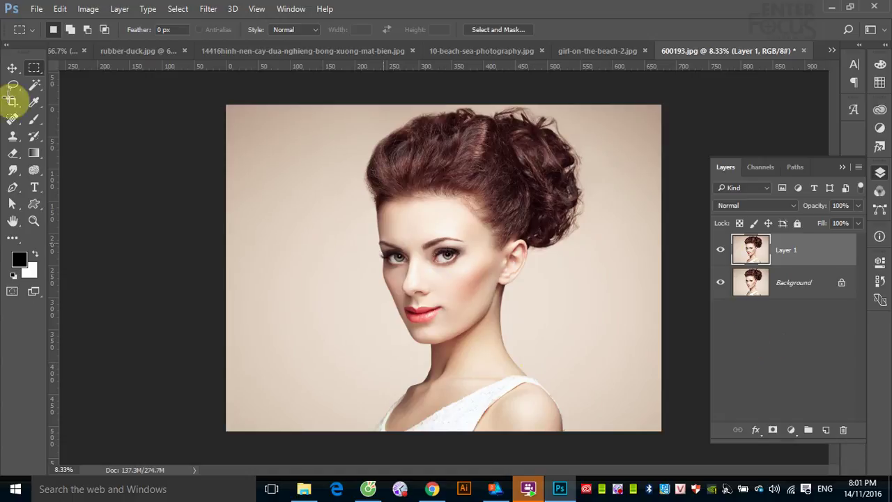
Open the Save for Web (Legacy) export, then revert 600193.jpg to its lone Background layer
click(38, 9)
mouse_move(49, 197)
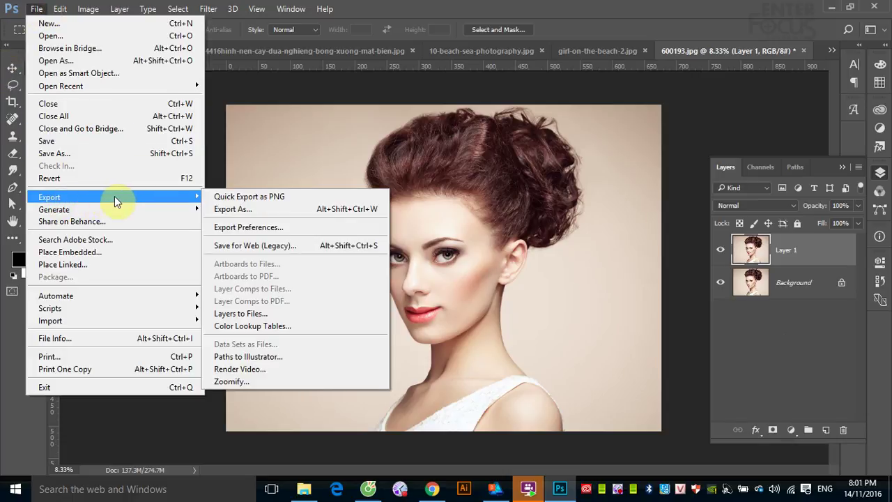
click(262, 250)
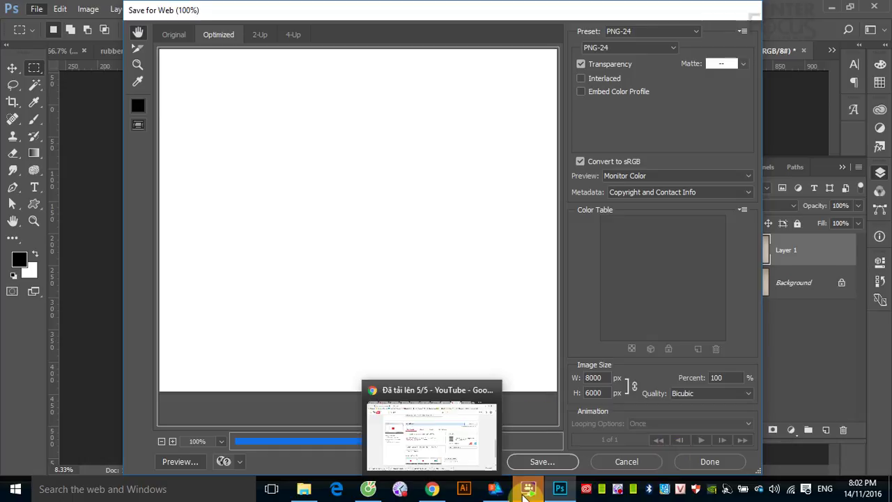
right_click(618, 490)
click(642, 323)
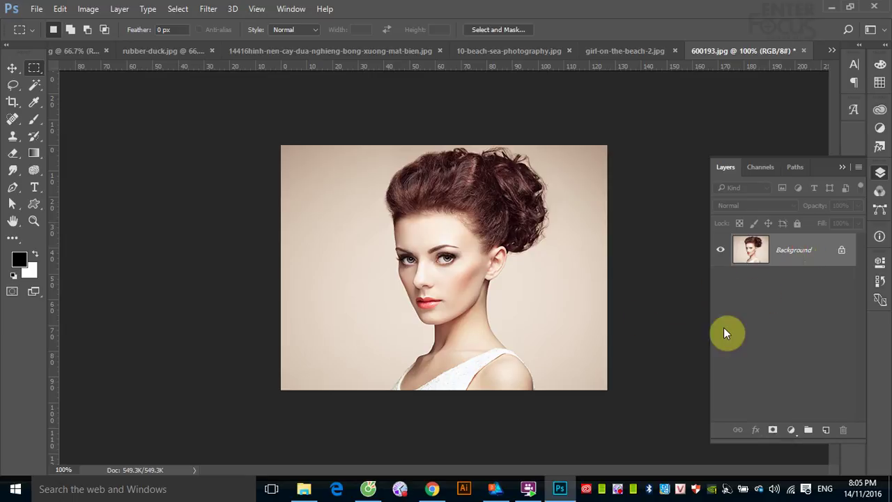
Duplicate the Background layer as Layer 1 with Ctrl+J
drag(779, 254, 778, 250)
key(ctrl+j)
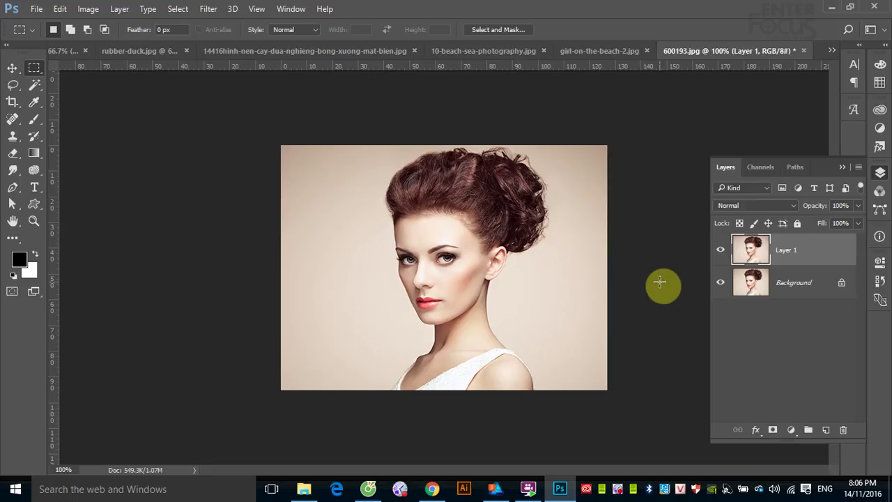
Lift Layer 1's lips into a slight Liquify smile at Smile 28, zoomed in on the mouth
click(209, 9)
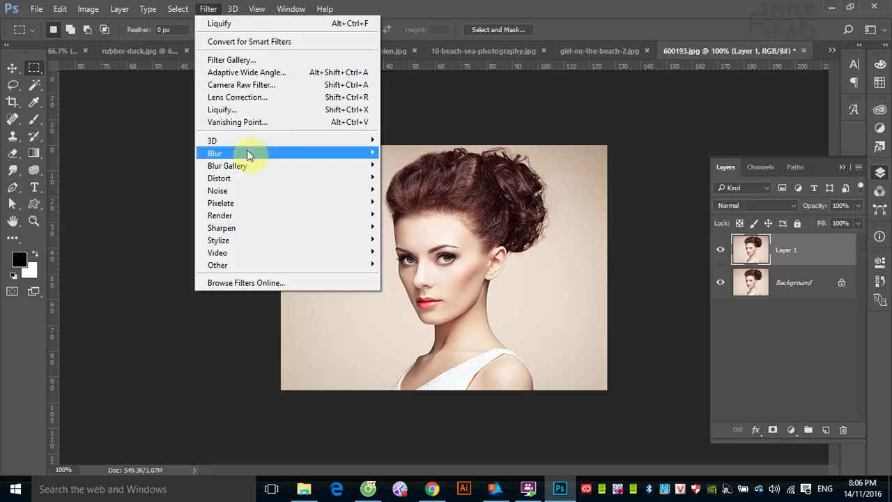
click(235, 110)
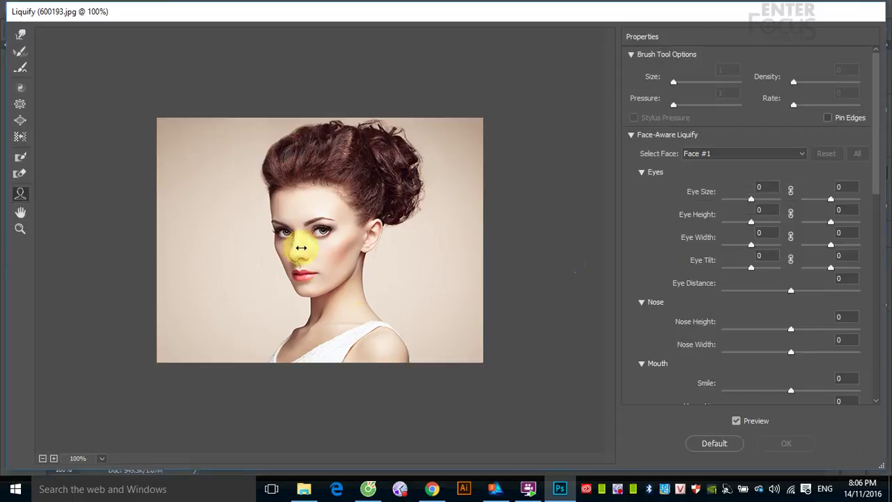
key(ctrl+space)
drag(254, 207, 392, 311)
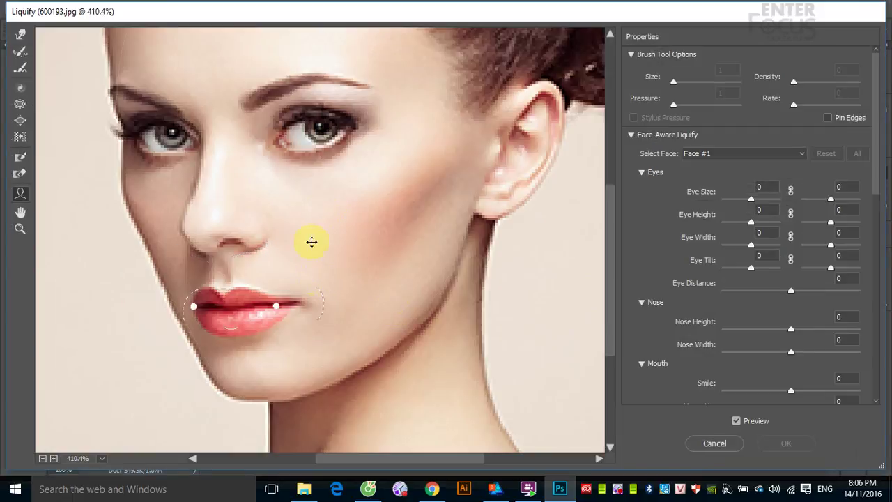
mouse_move(316, 309)
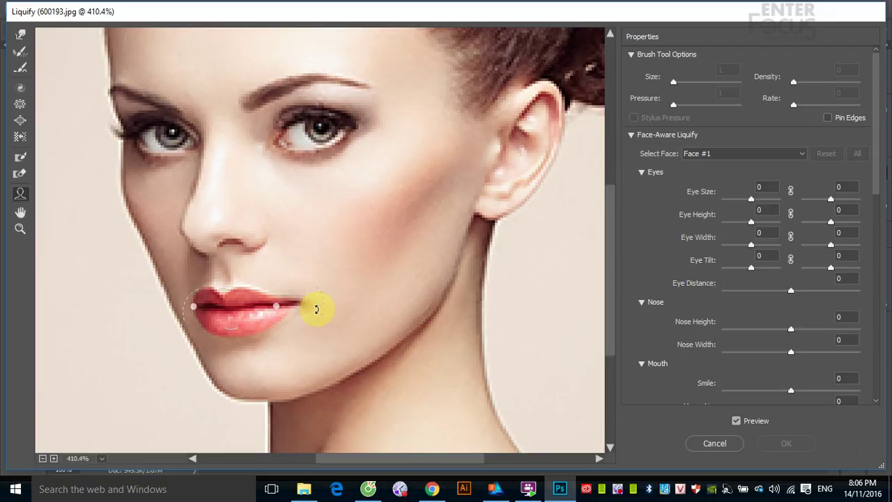
drag(322, 303, 322, 295)
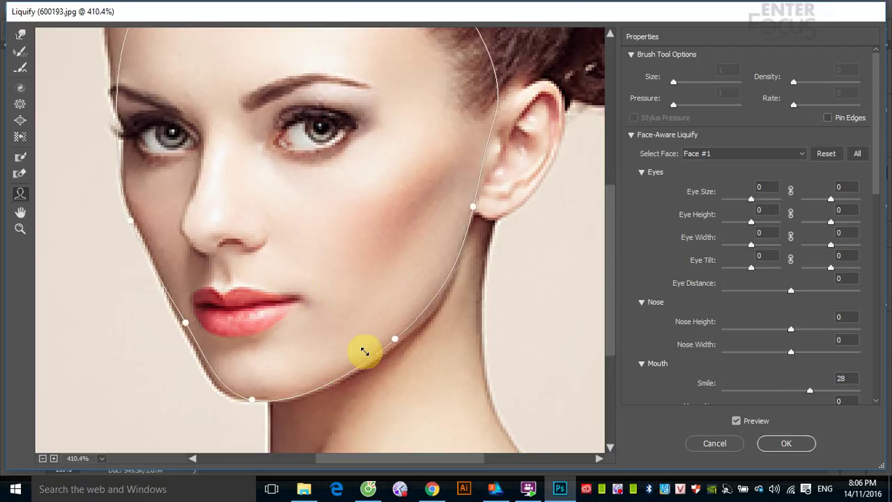
click(782, 444)
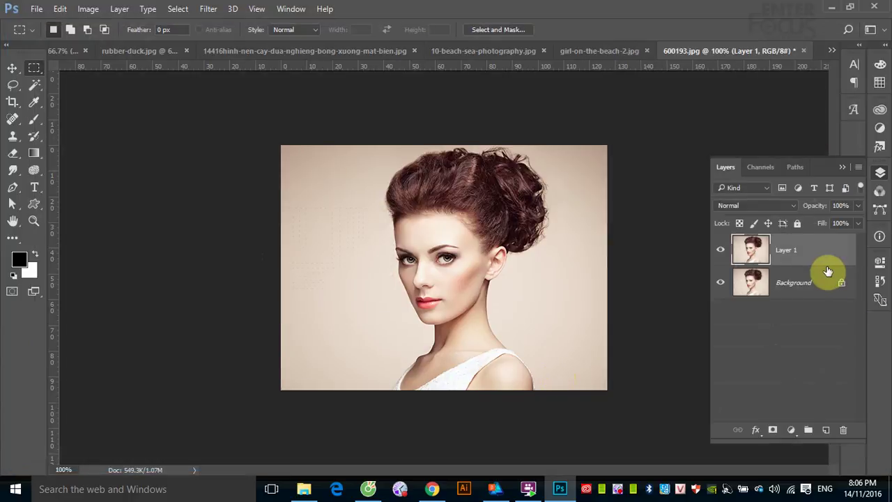
Duplicate Layer 1 and give the Layer 1 copy a stronger Liquify smile at 47
key(ctrl+j)
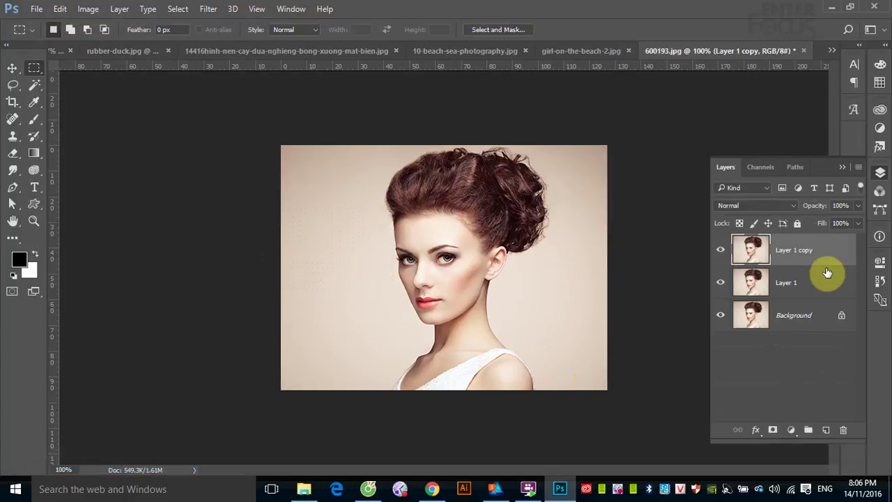
click(210, 10)
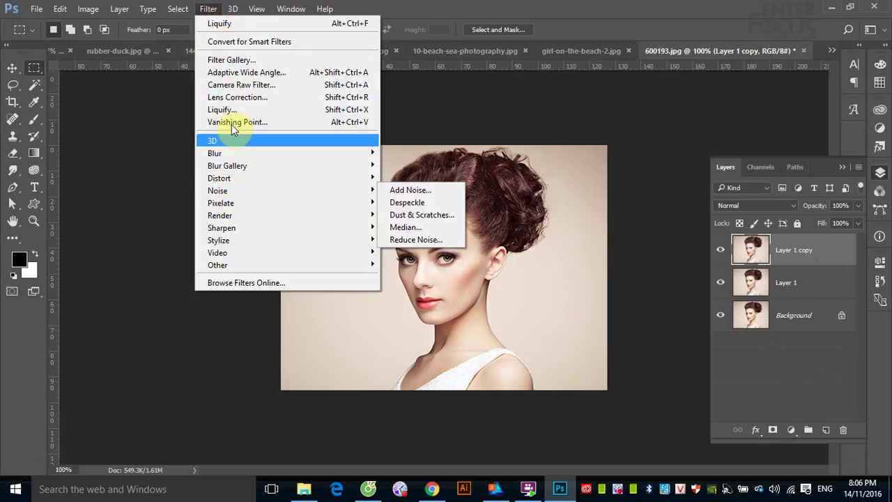
click(230, 112)
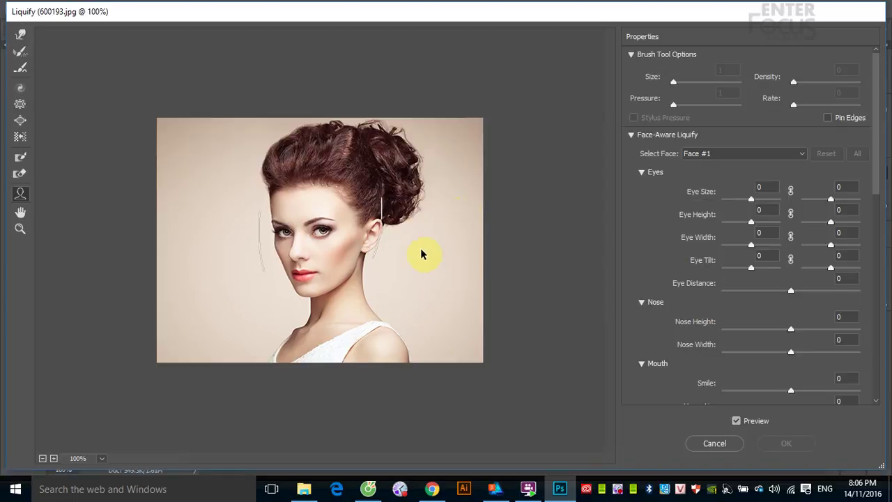
drag(295, 274, 353, 311)
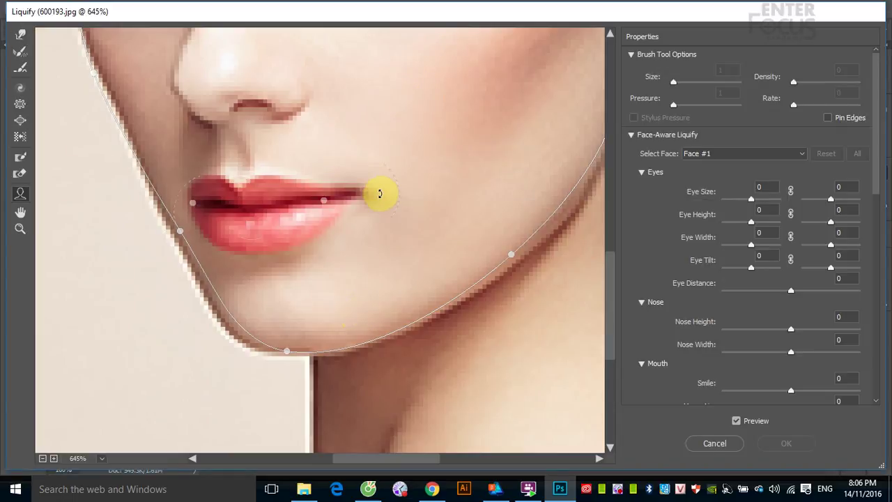
drag(397, 187, 397, 167)
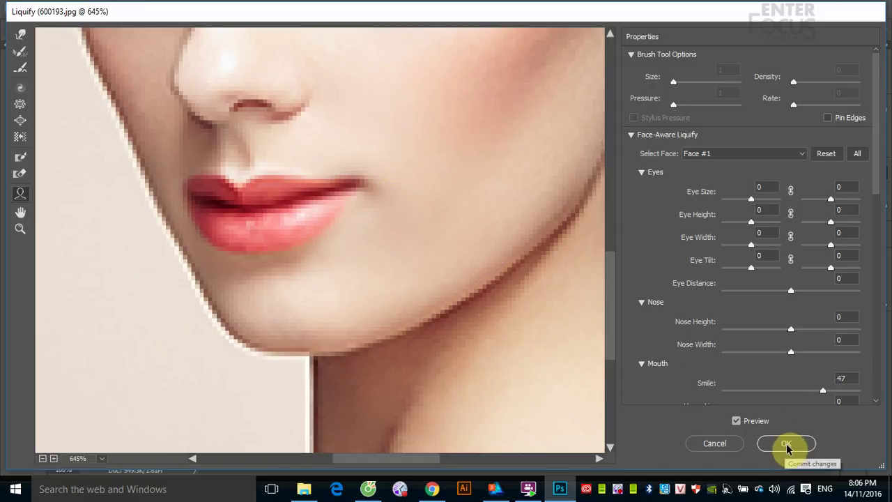
click(786, 443)
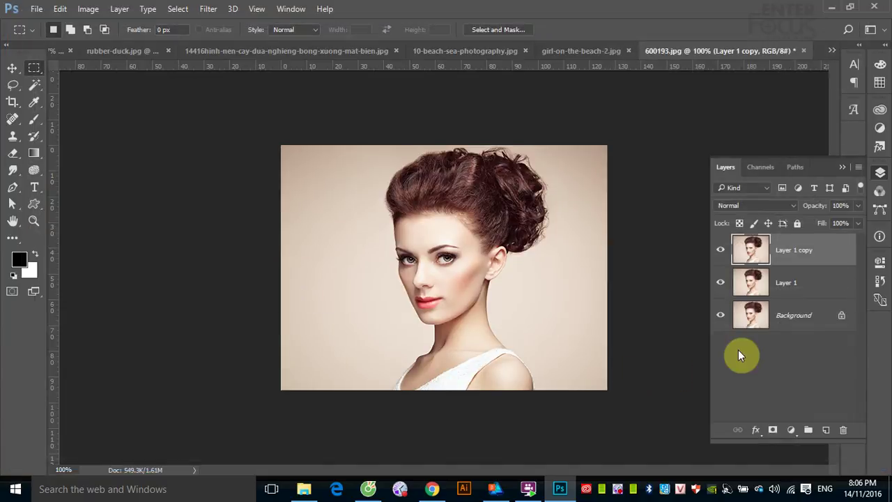
Duplicate into Layer 1 copy 2 and reshape its lips with the Face tool to Smile 22
key(ctrl+j)
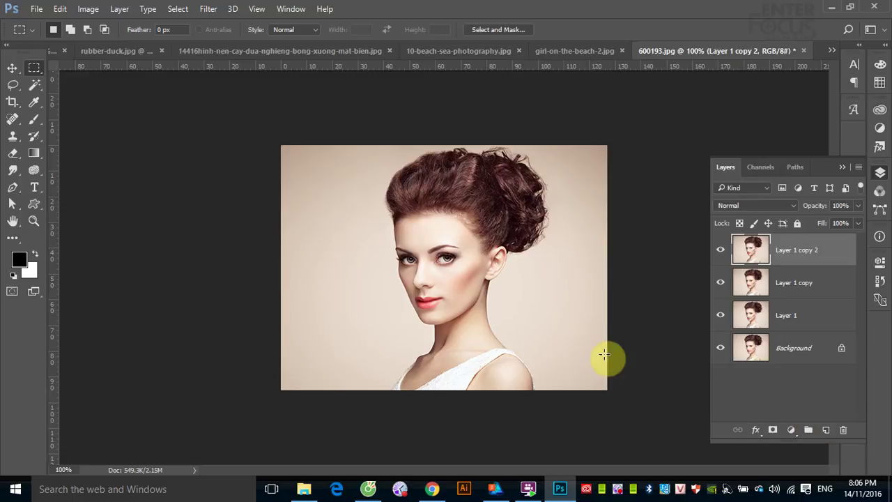
click(208, 9)
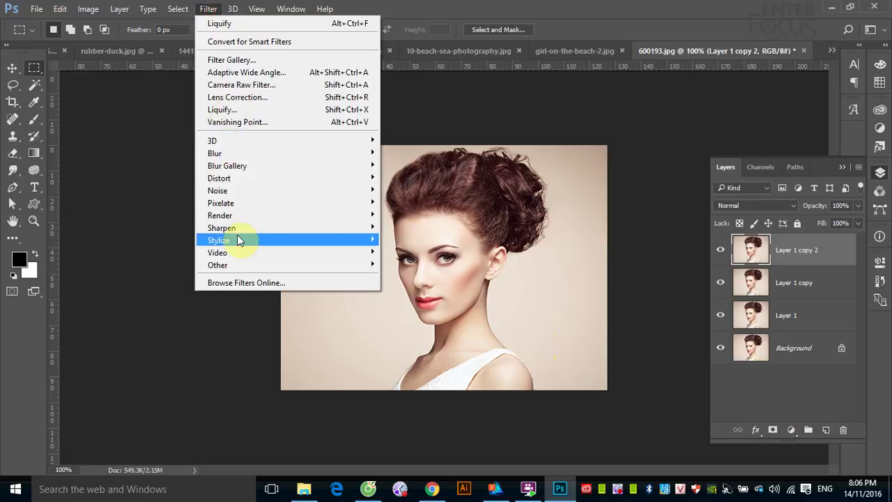
click(243, 110)
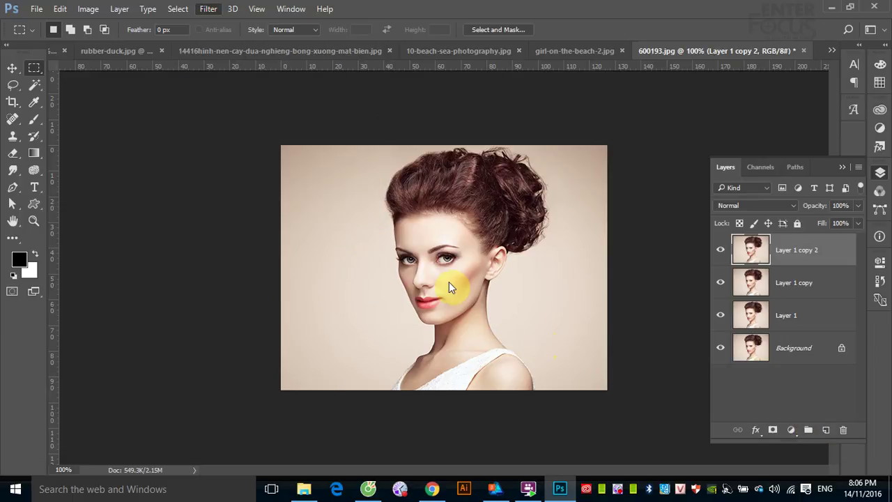
key(a)
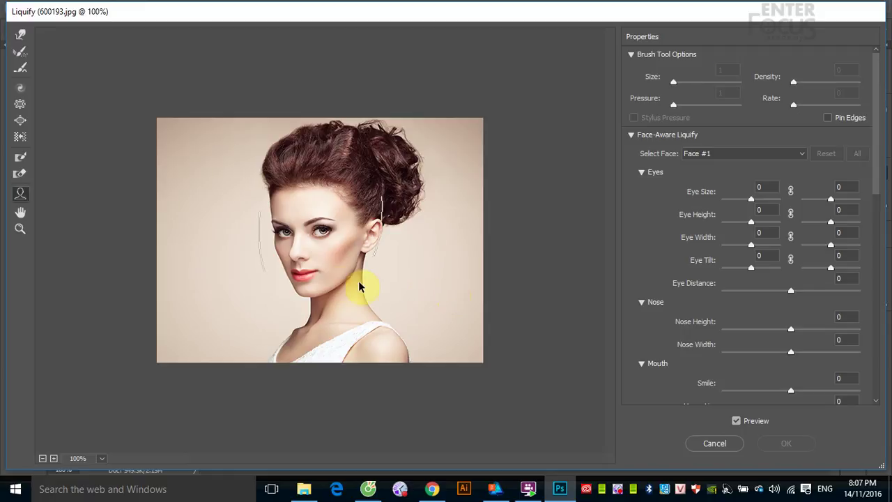
drag(269, 244, 386, 307)
mouse_move(209, 230)
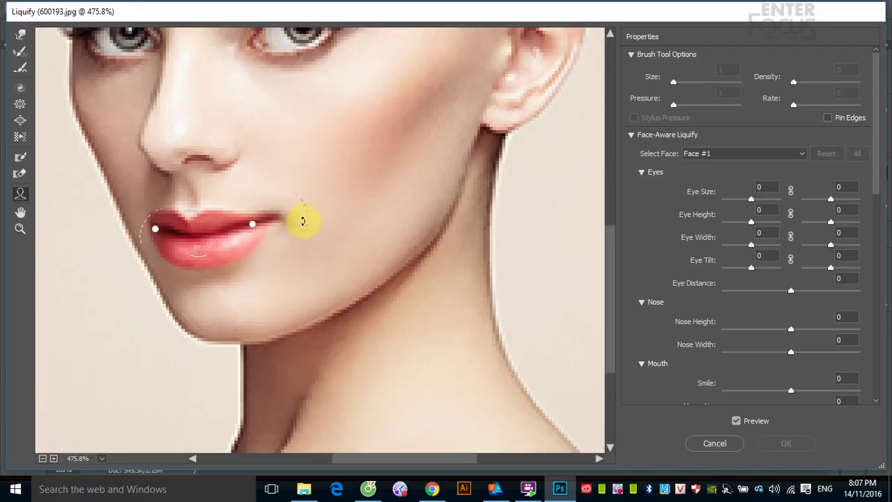
drag(309, 211, 305, 202)
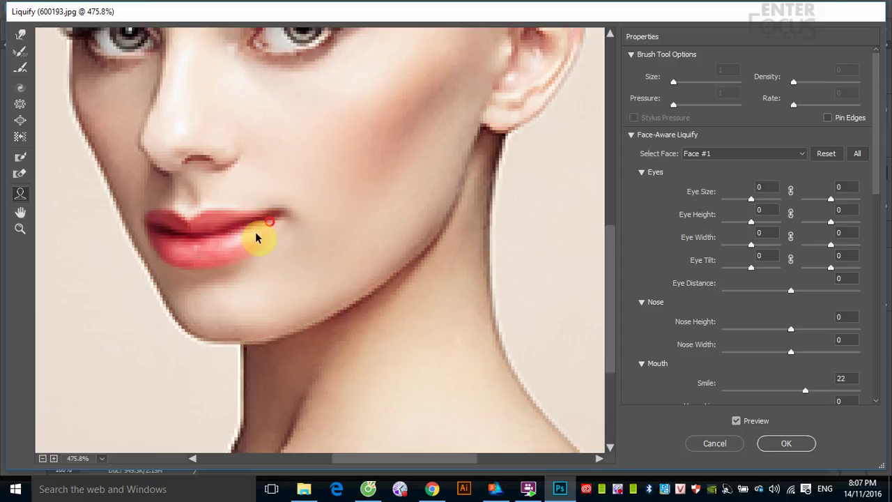
mouse_move(209, 306)
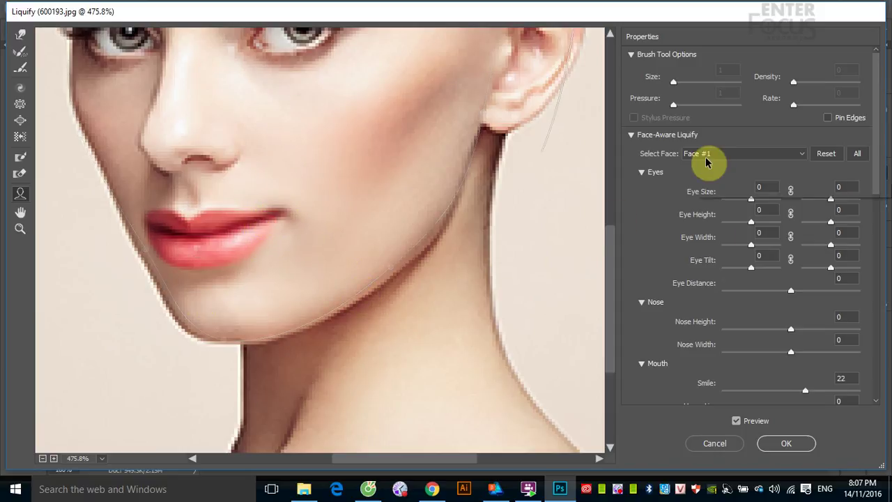
click(766, 449)
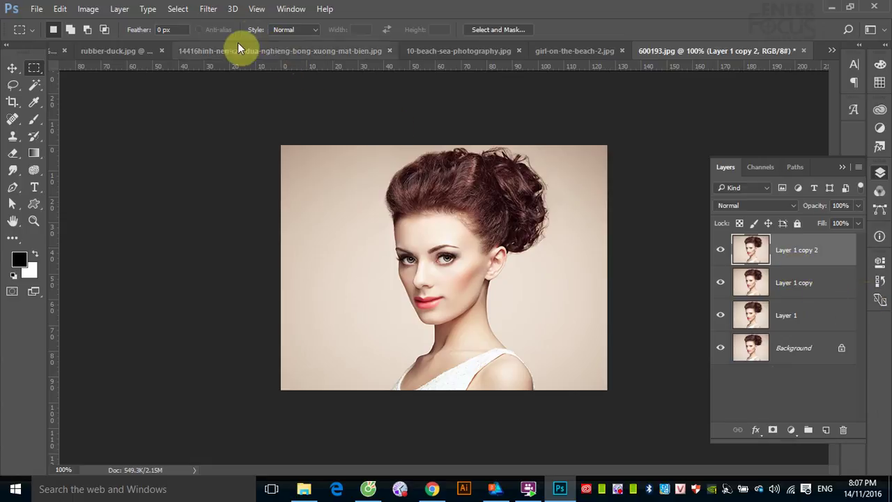
Show the Timeline panel via Window and switch its type to Create Frame Animation
click(291, 18)
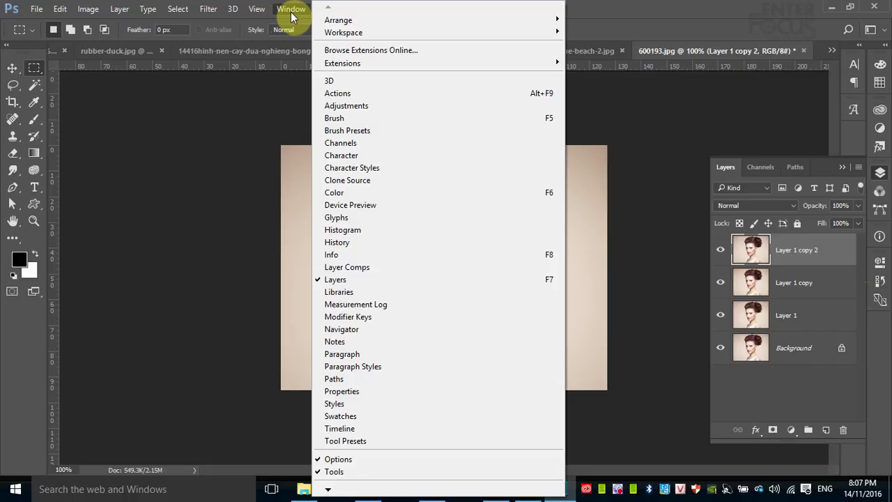
click(351, 429)
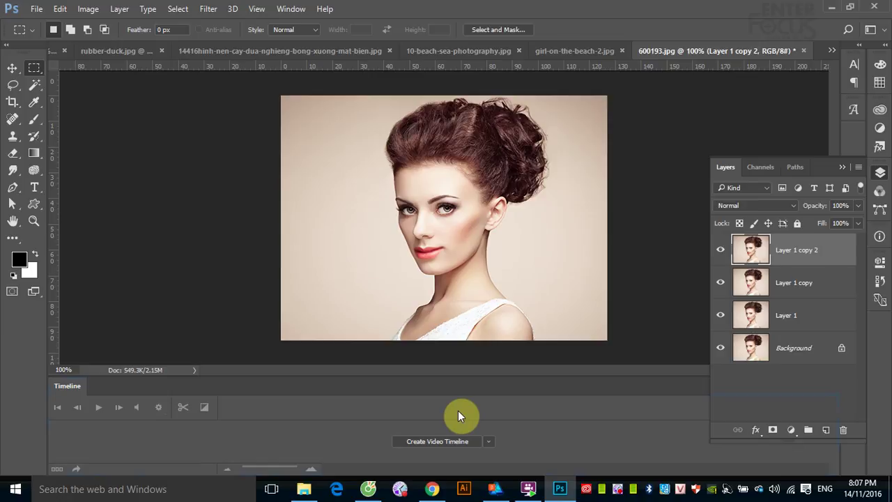
click(487, 440)
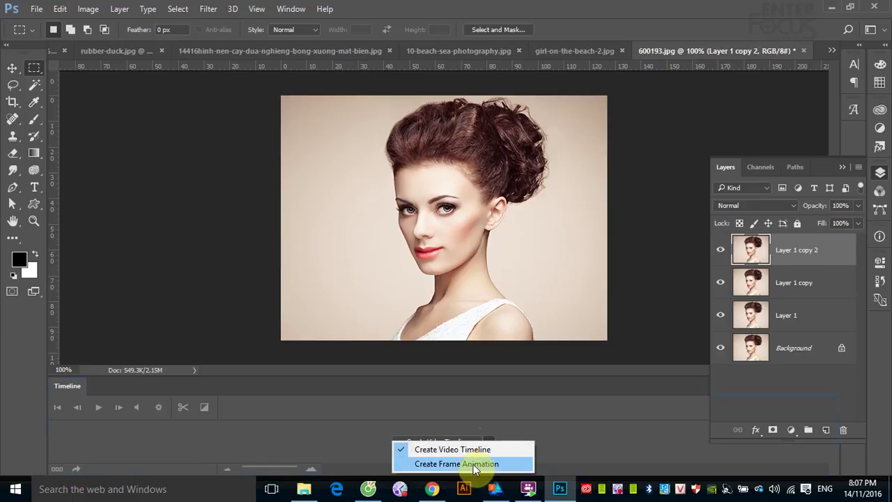
click(474, 465)
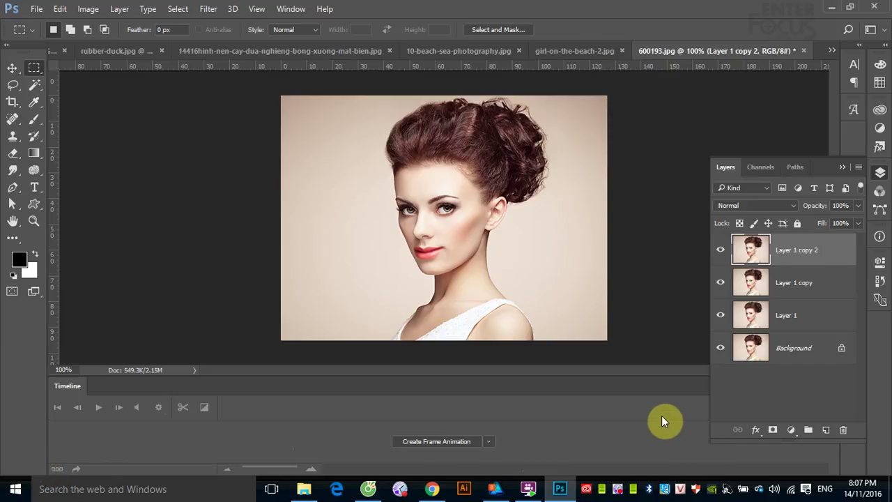
Hide Layer 1 copy 2, Layer 1 copy and Layer 1, leaving only Background visible
click(719, 250)
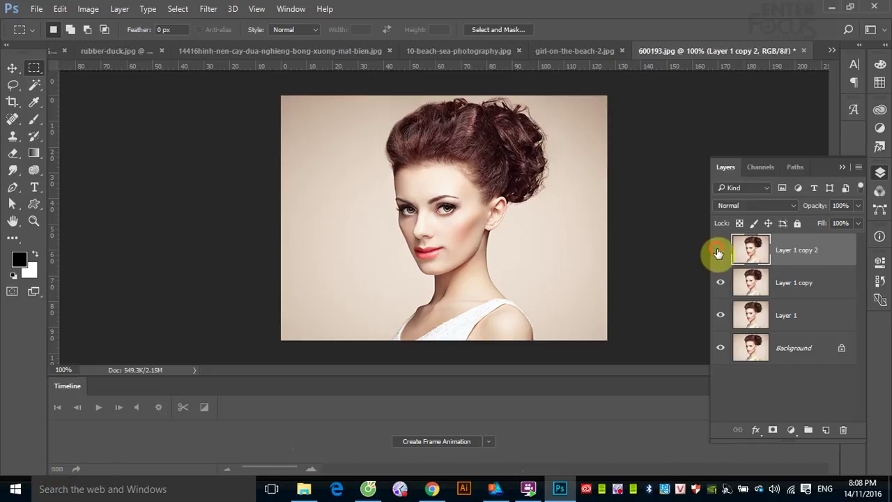
mouse_move(718, 250)
mouse_down()
mouse_move(718, 315)
mouse_move(138, 409)
mouse_move(115, 437)
mouse_up()
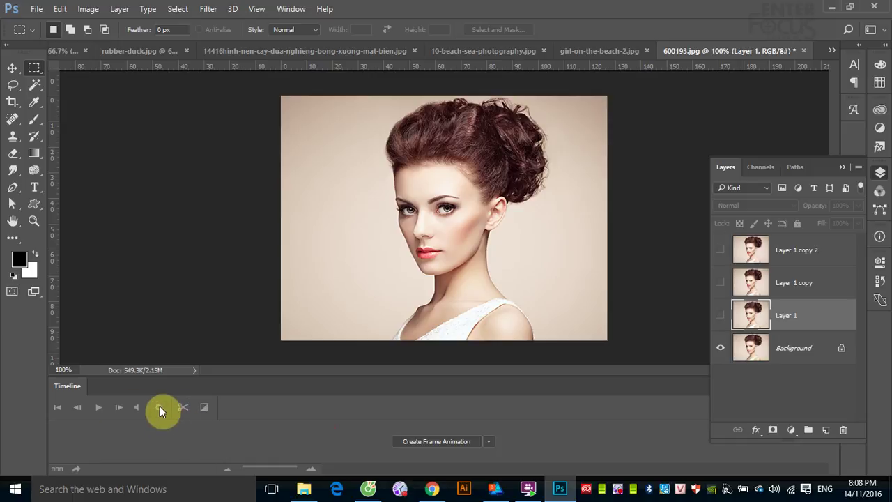
click(842, 167)
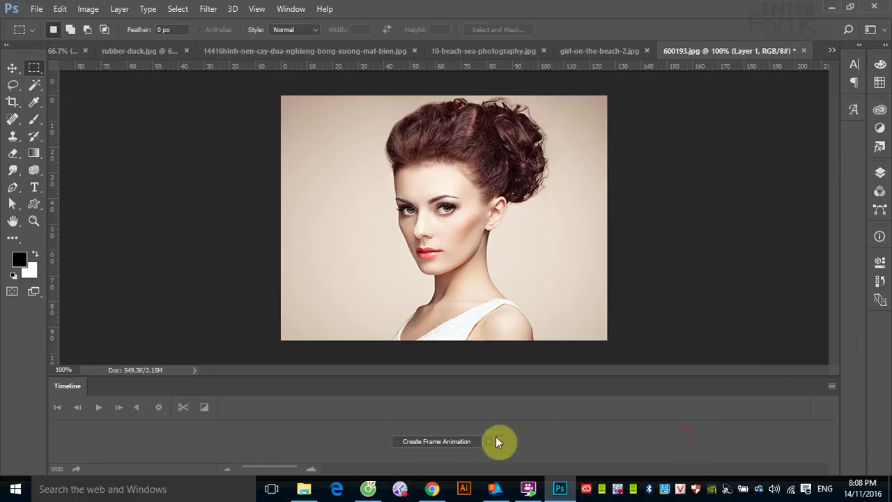
click(57, 468)
Select the Background layer and keep Create Frame Animation as the timeline type
click(879, 172)
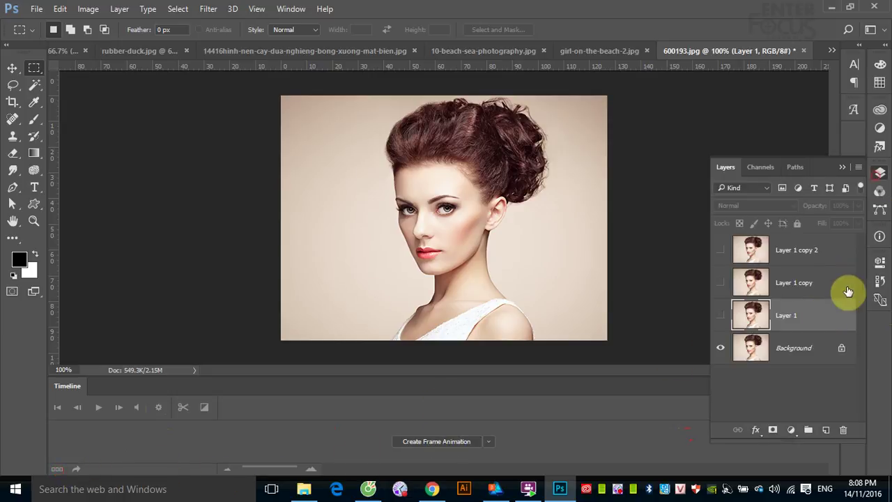
click(796, 352)
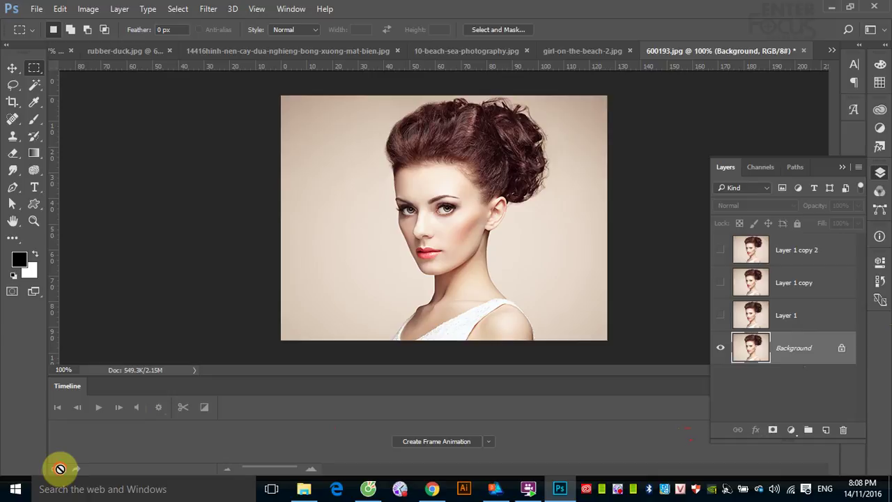
click(491, 444)
click(424, 463)
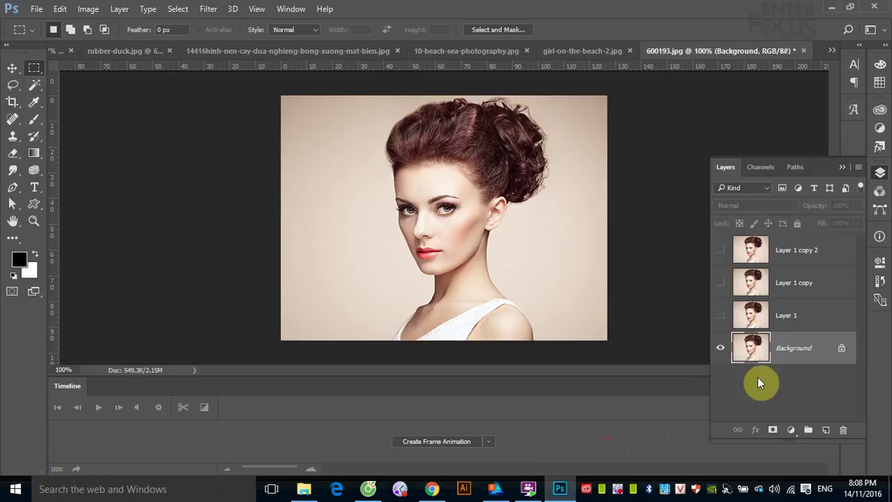
Collapse the Layers panel, review Timeline Panel Options without changes, and toggle Show Global Light Track
click(840, 168)
click(832, 386)
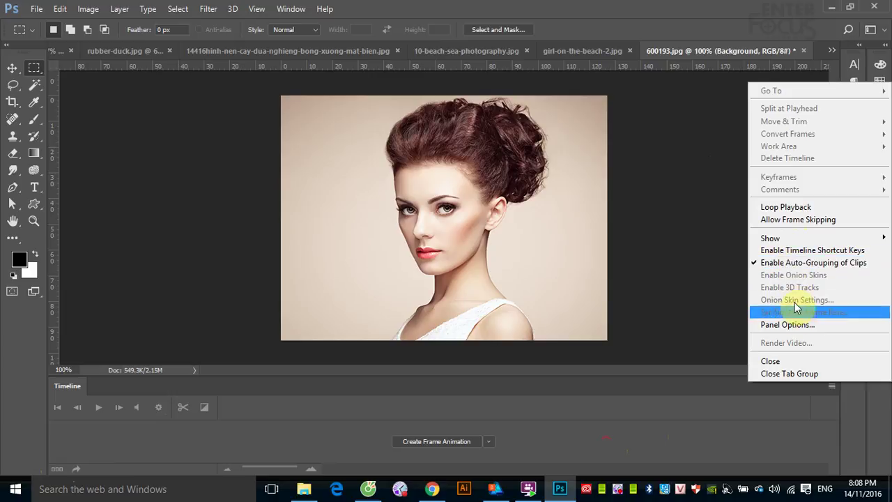
click(796, 326)
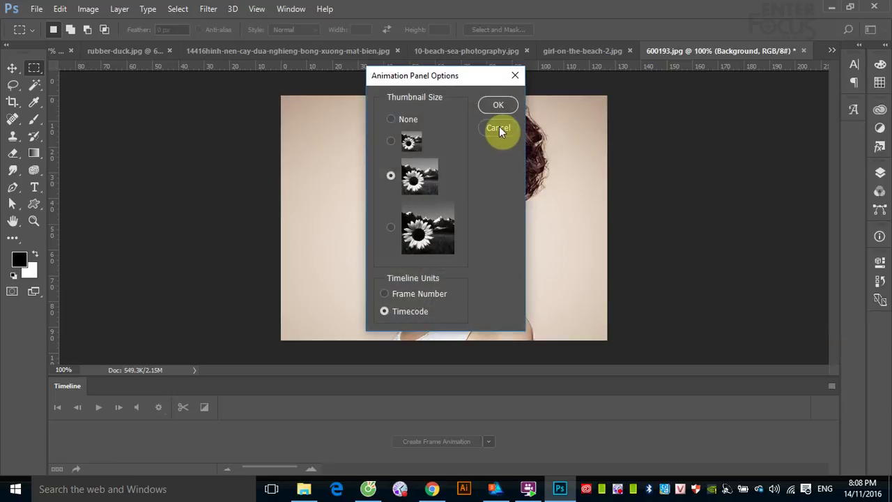
click(498, 128)
click(831, 385)
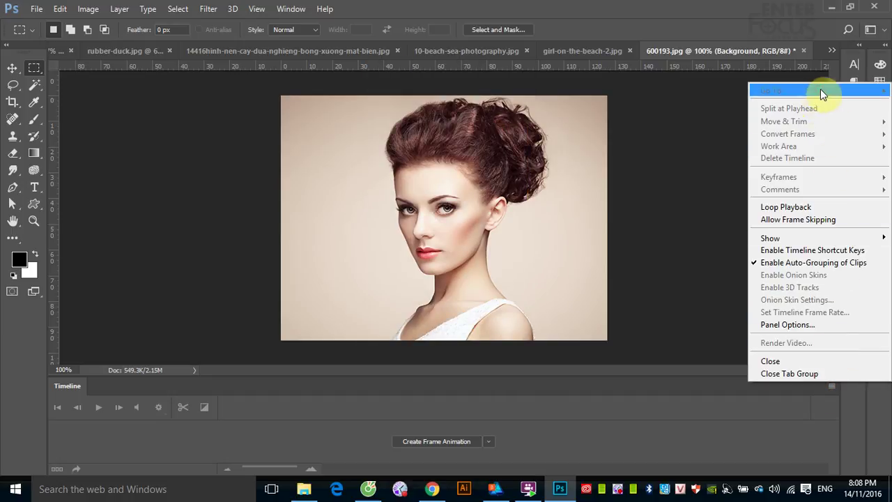
click(783, 239)
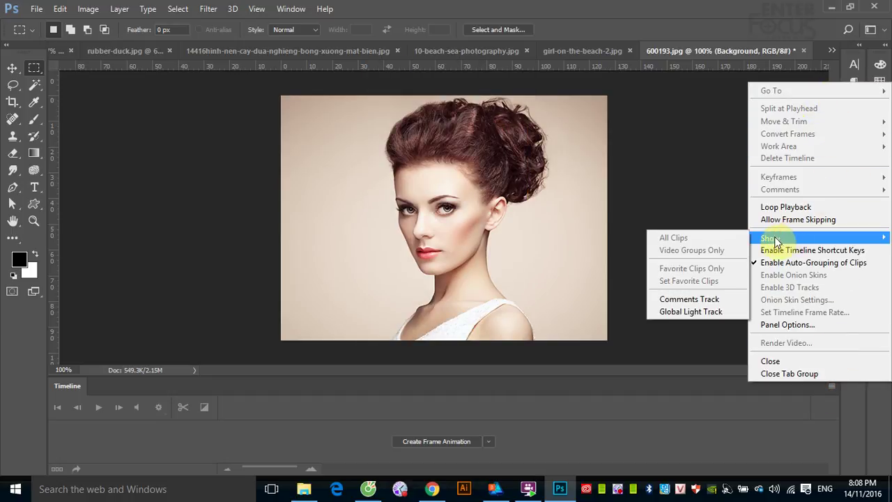
click(685, 311)
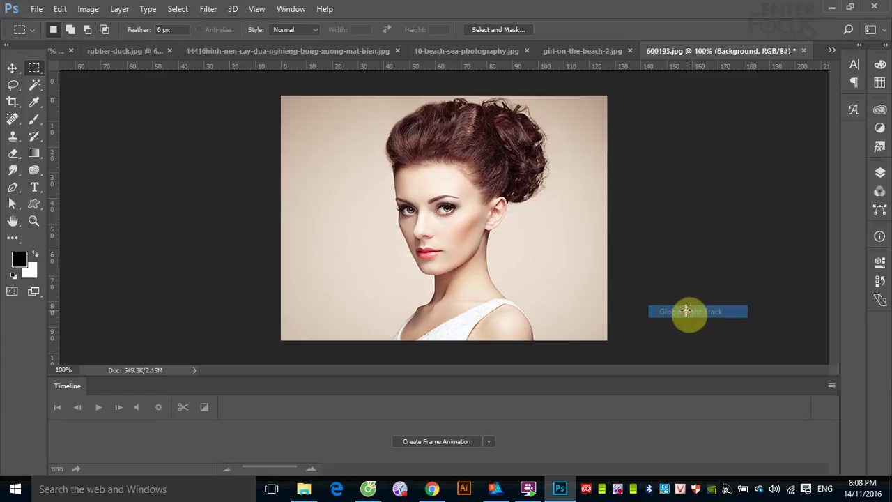
Create the first animation frame from the current image and bring back the Layers panel
click(432, 442)
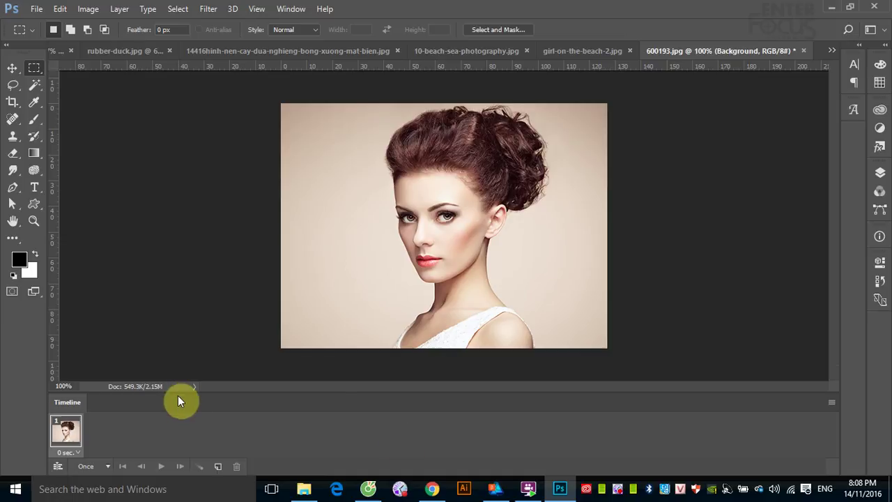
click(880, 173)
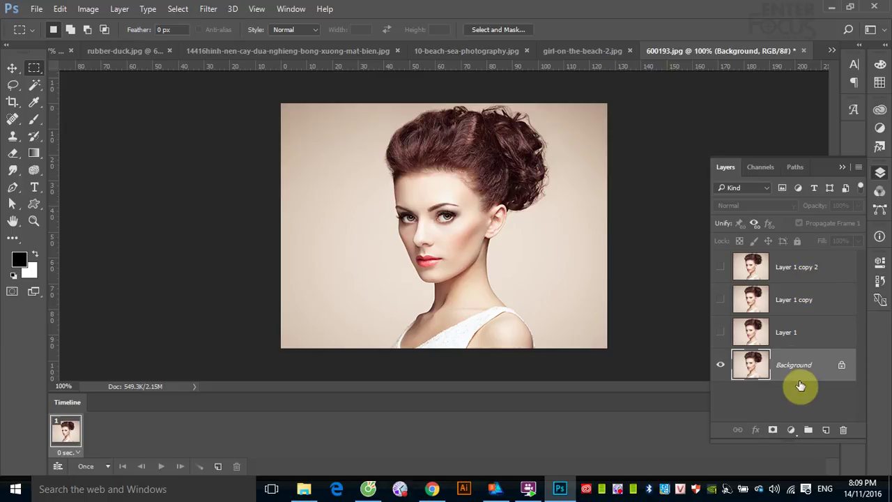
drag(797, 367, 804, 347)
Set the frame delay to 0.2 seconds and the looping option to Forever
click(79, 452)
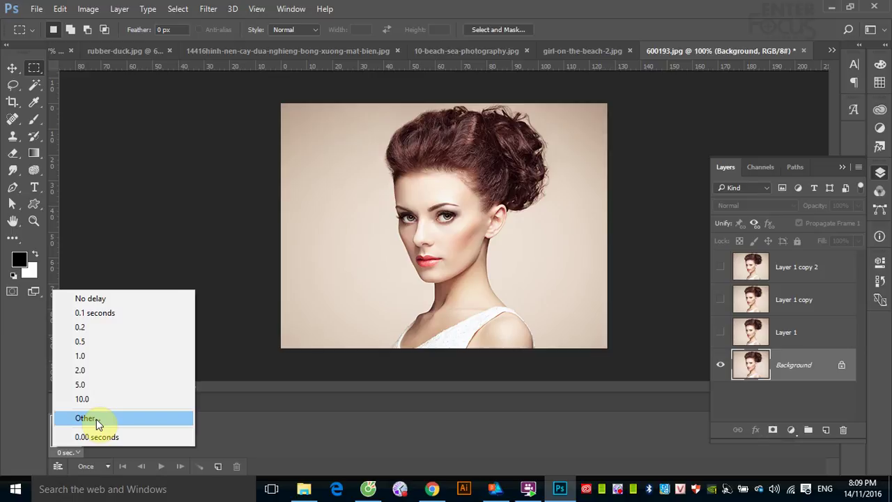
click(87, 328)
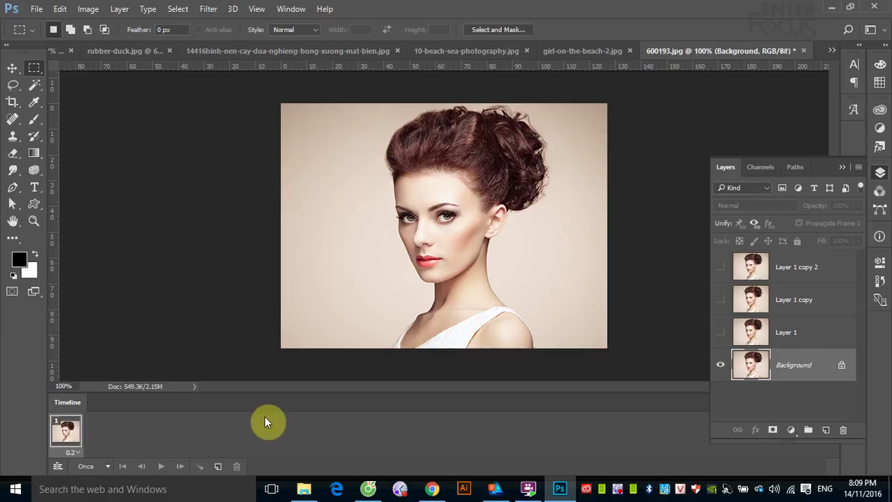
click(108, 466)
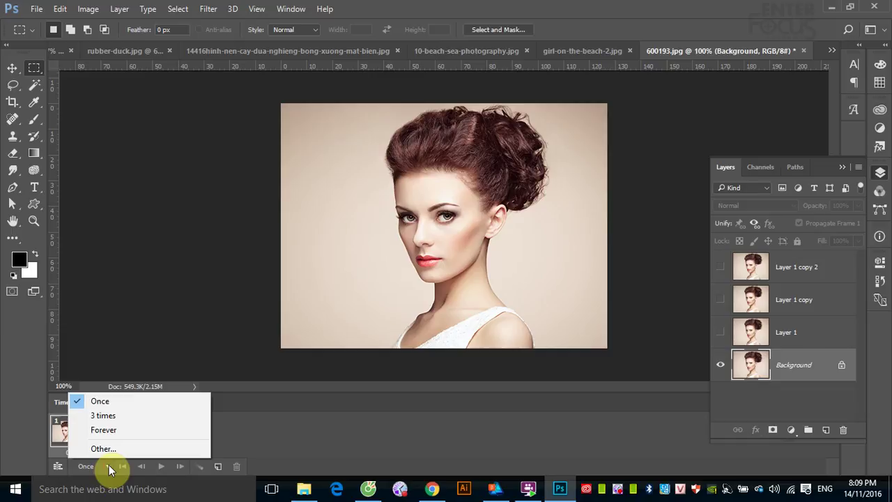
click(133, 432)
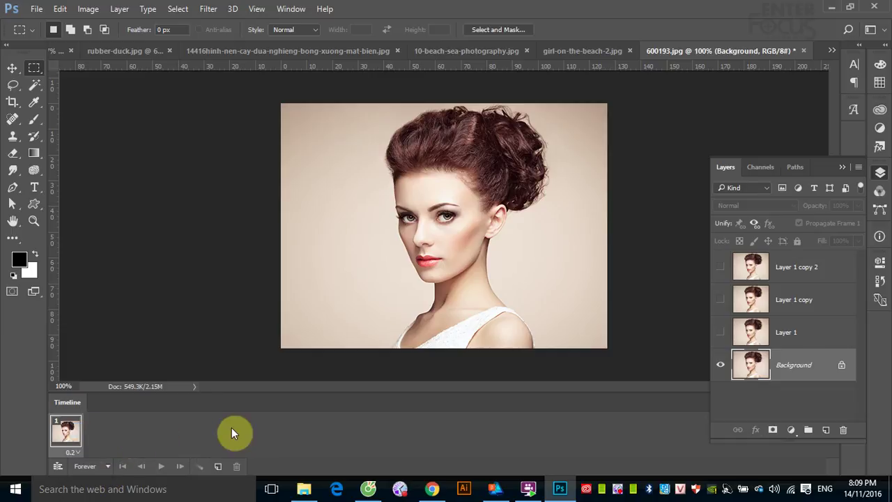
Add frames 2–4, revealing Layer 1, Layer 1 copy and Layer 1 copy 2 in turn
click(218, 468)
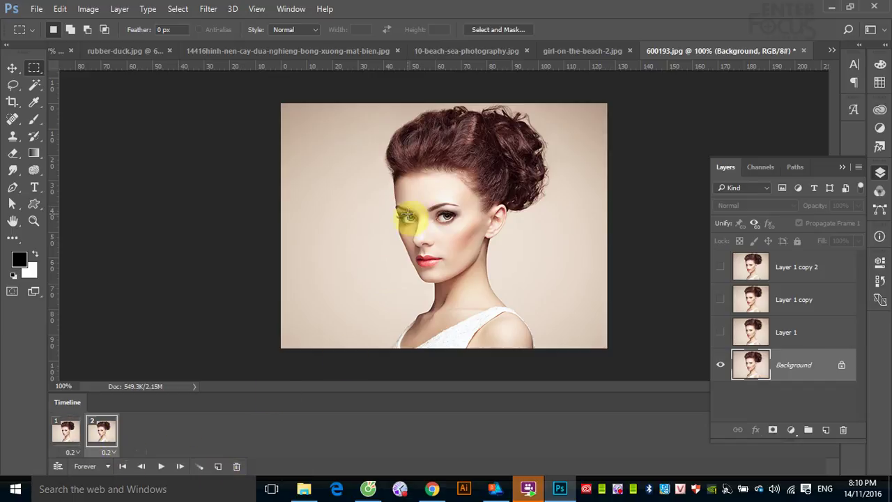
click(720, 333)
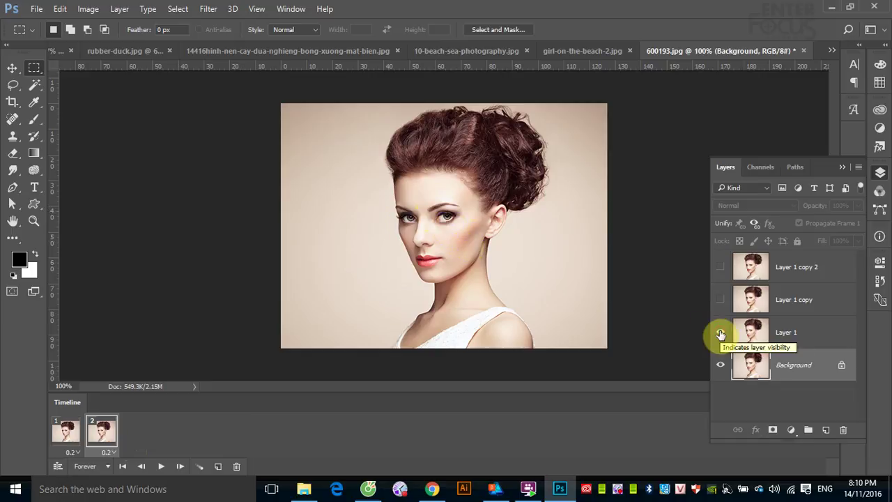
click(218, 466)
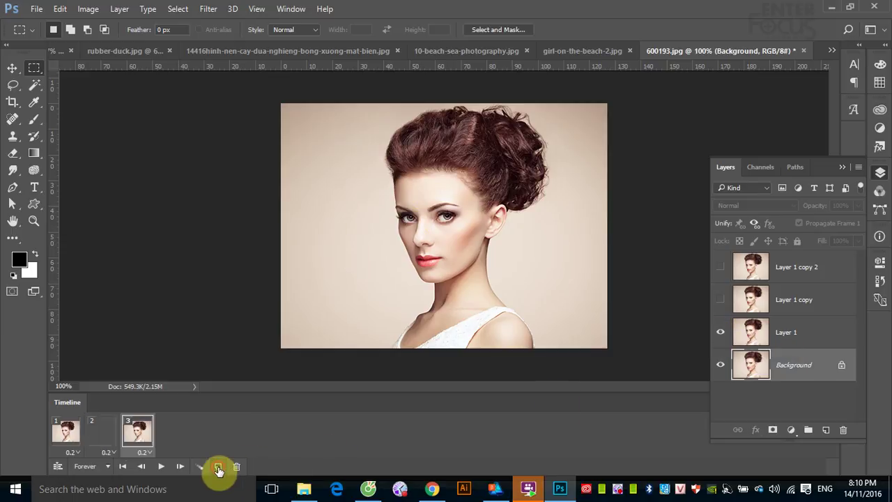
click(720, 299)
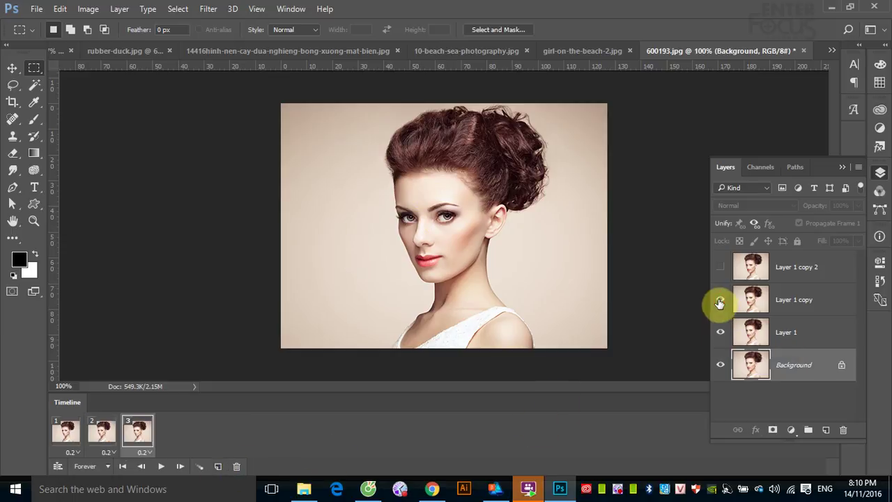
click(218, 466)
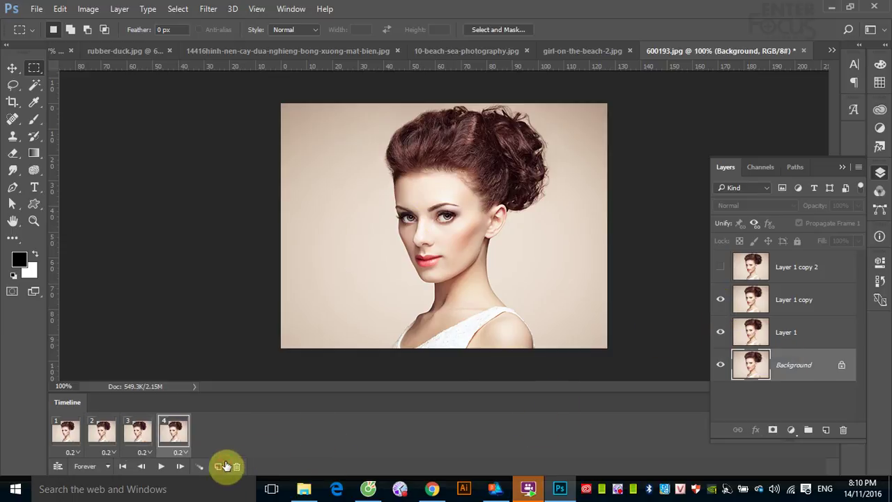
click(721, 270)
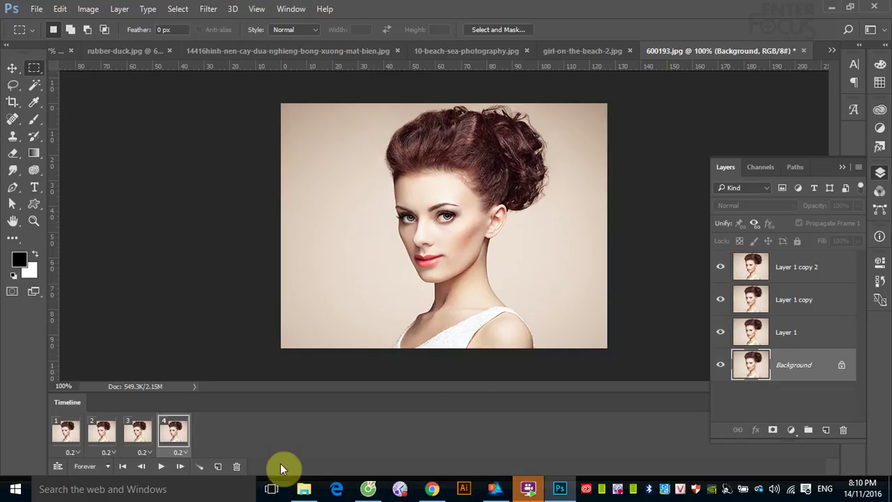
Play the four-frame animation preview, then stop it
click(161, 467)
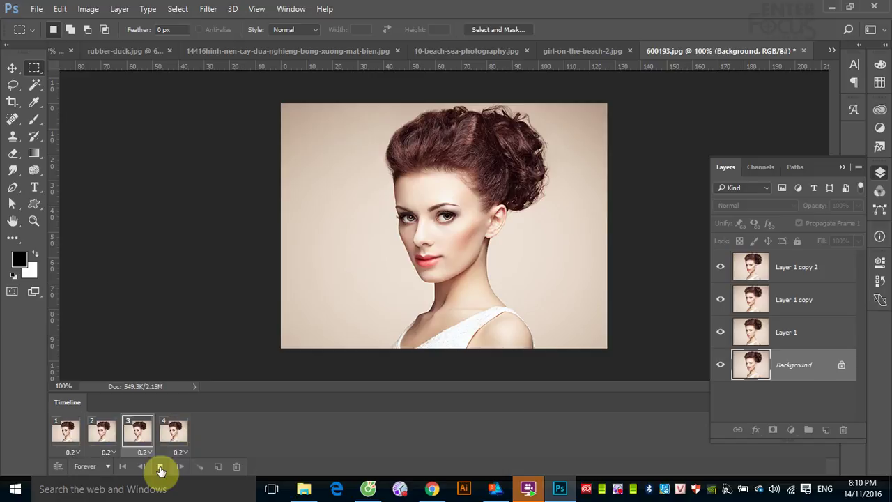
click(161, 466)
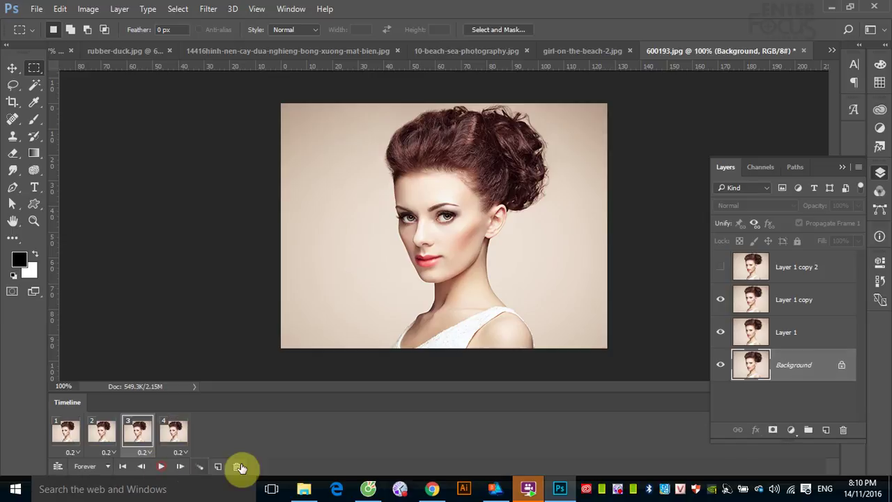
click(36, 10)
mouse_move(49, 197)
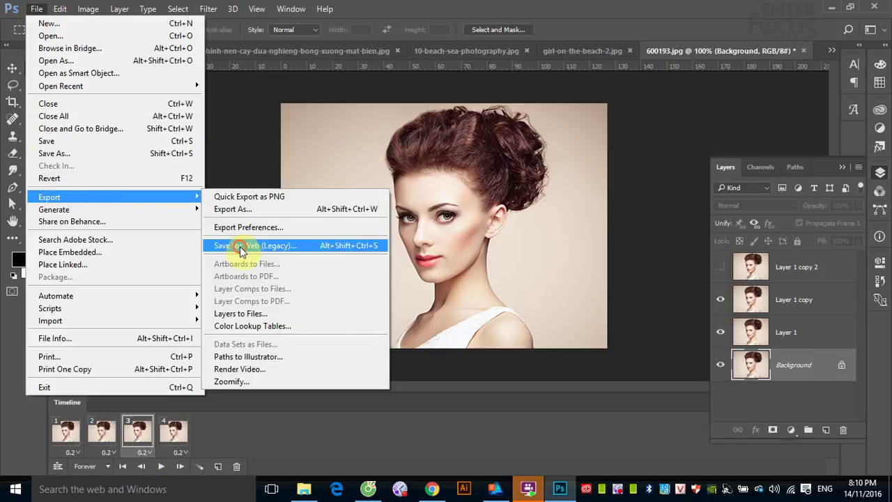
In Save for Web (Legacy), set the output format to GIF with 256 colours and proceed to save
click(240, 245)
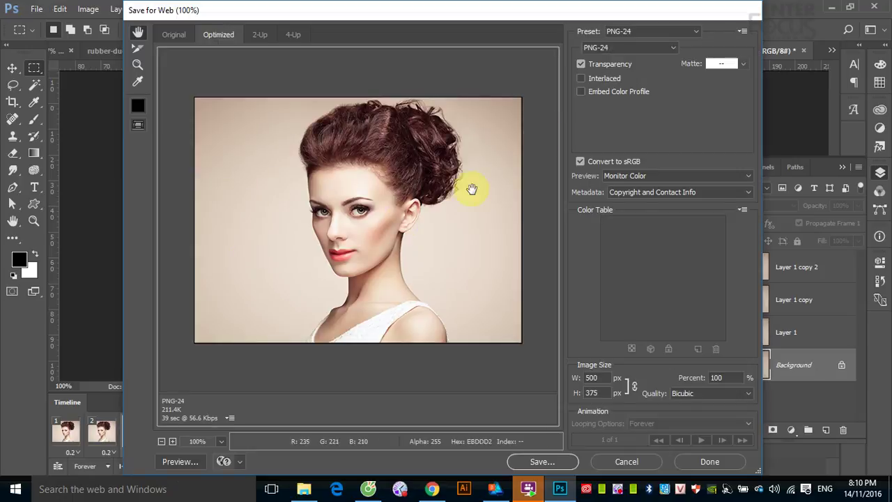
click(673, 48)
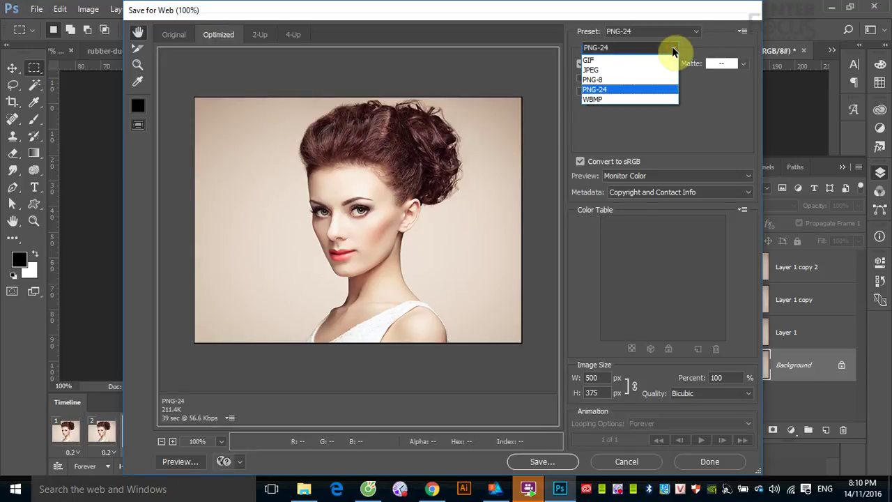
click(622, 61)
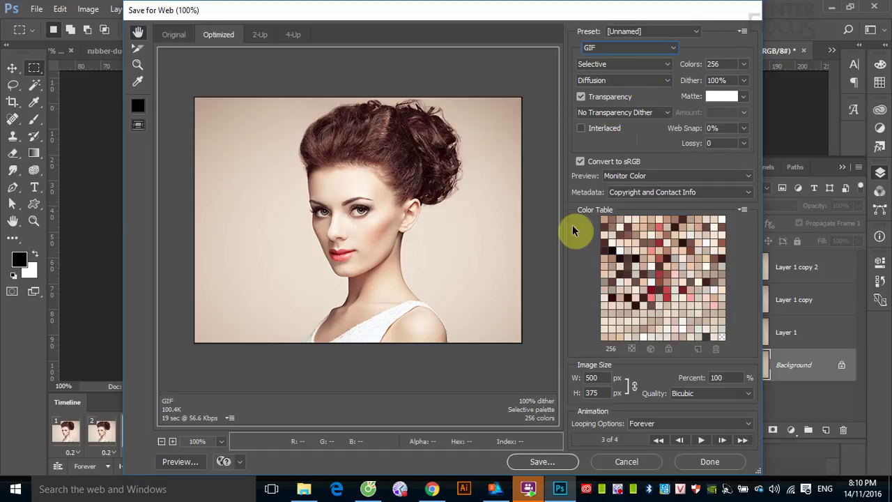
click(538, 460)
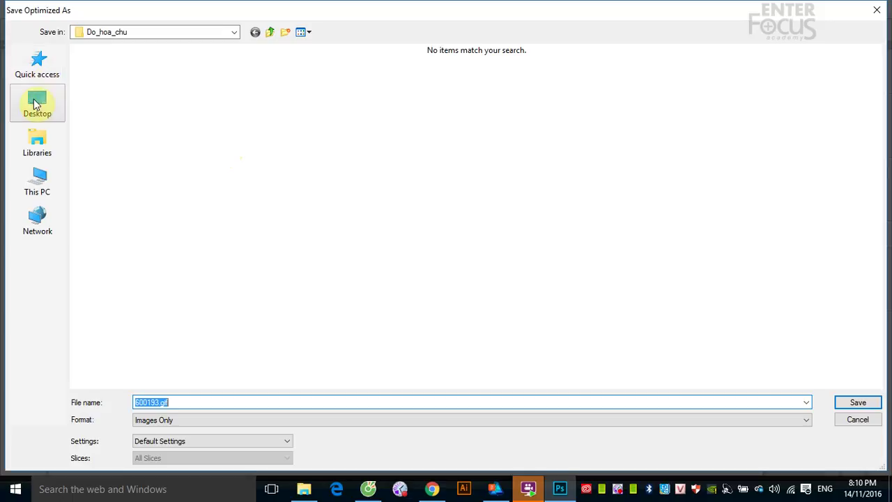
Save the optimized GIF to the Desktop under the file name smile
click(37, 104)
click(169, 401)
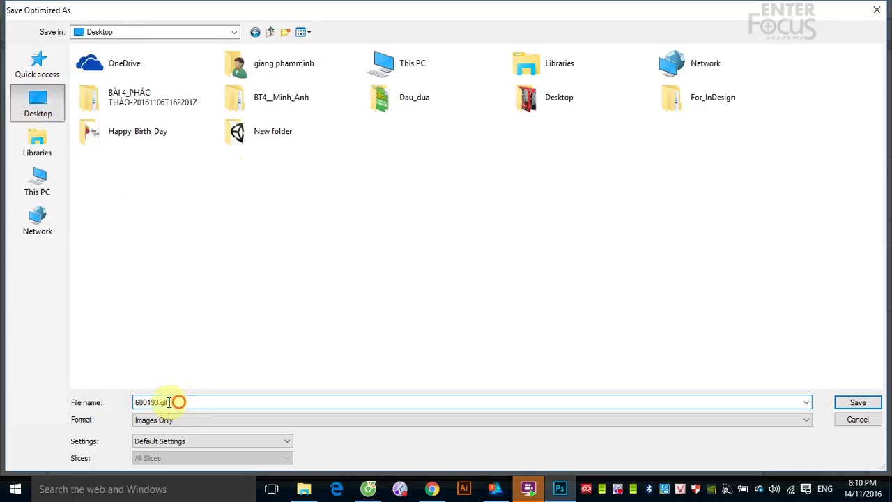
drag(169, 402, 123, 395)
text(s)
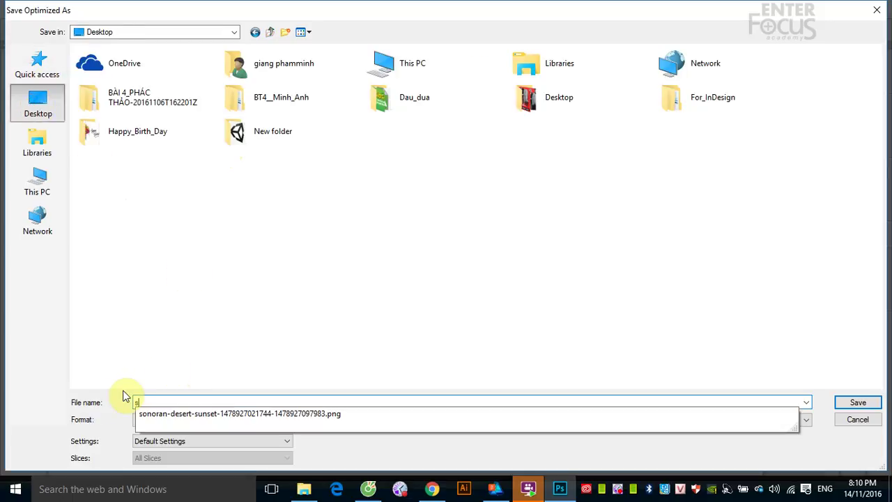
text(mile)
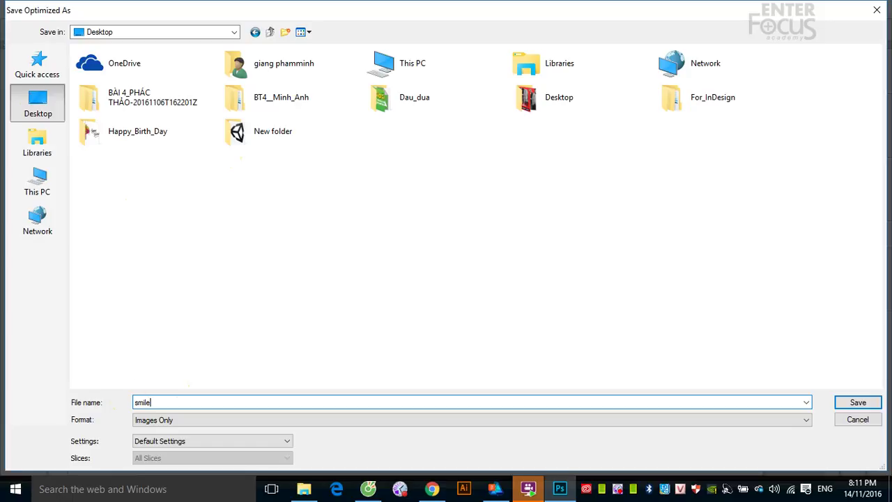
key(Return)
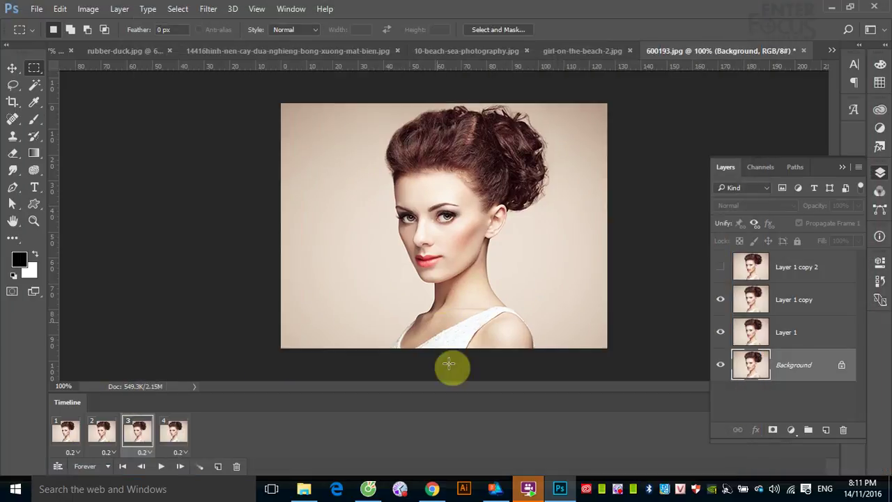
Minimise Photoshop, decline the Export complete notice, and reveal the Windows desktop
click(833, 10)
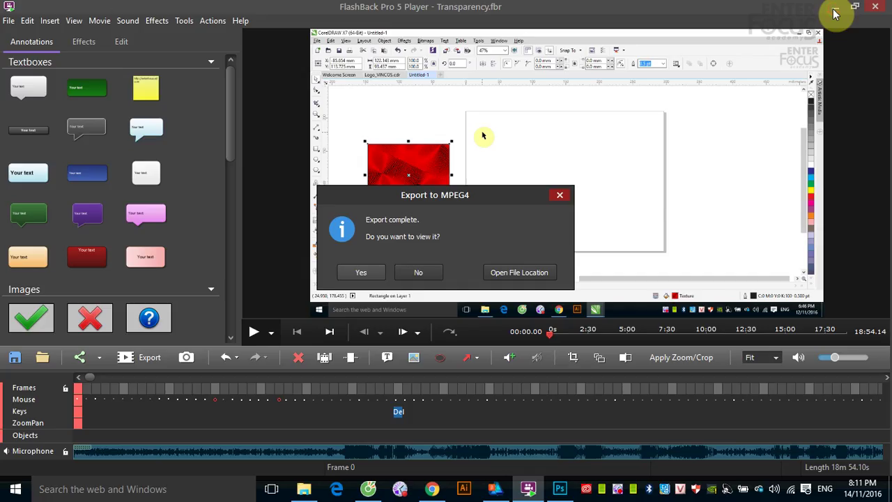
click(420, 271)
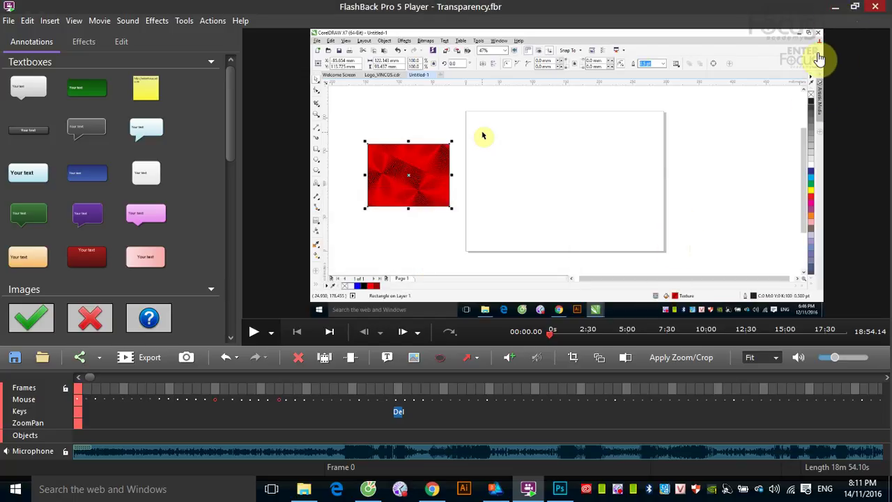
key(super+d)
Watch smile.gif from the desktop in Windows Photos, then return to Photoshop
click(232, 353)
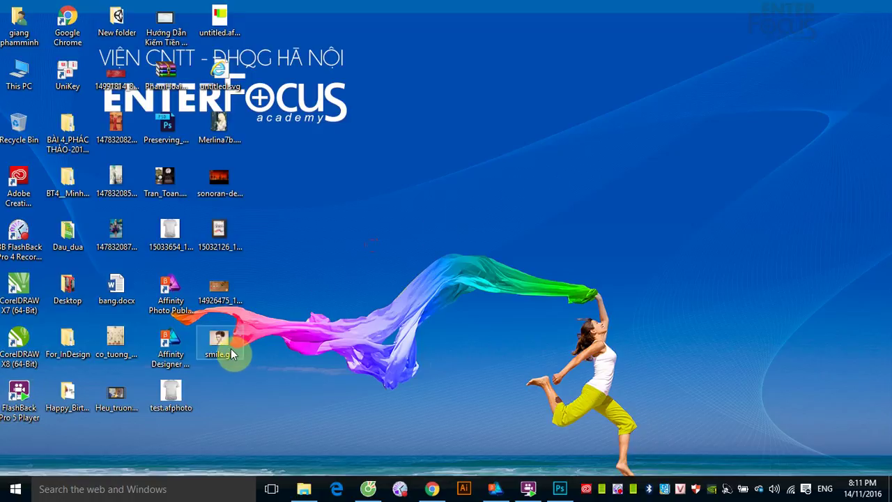
double_click(221, 341)
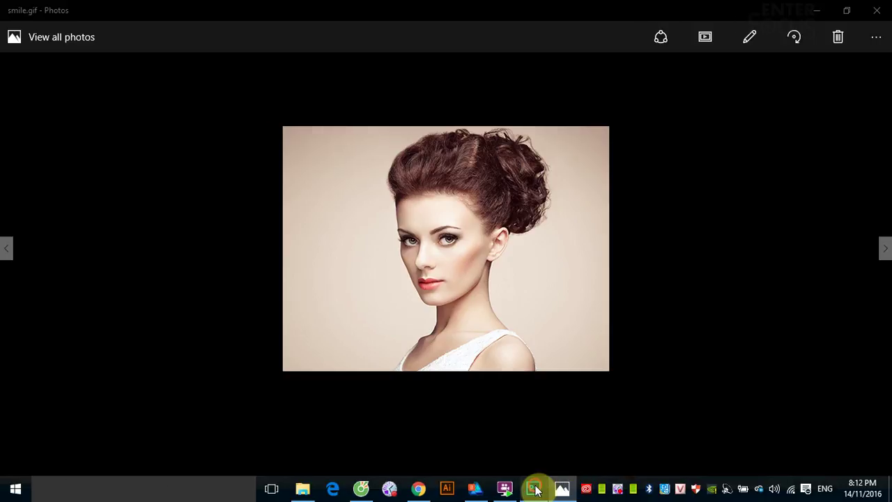
click(532, 487)
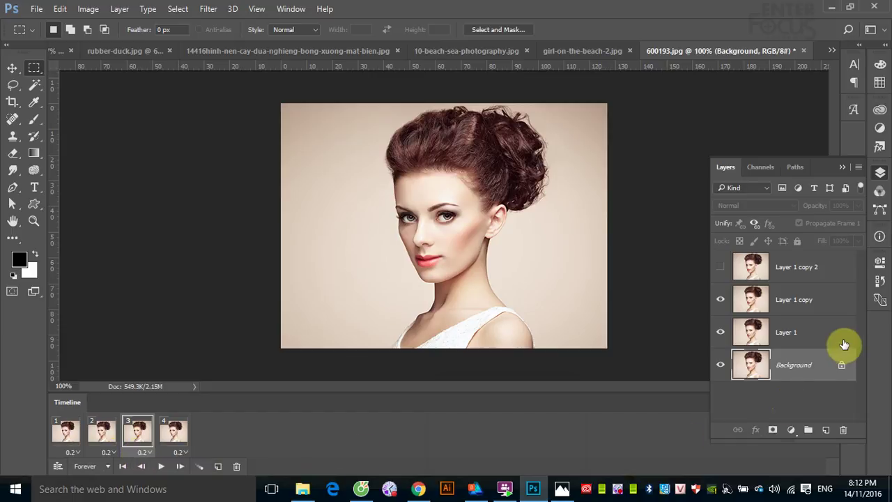
Delete the layers Layer 1, Layer 1 copy and Layer 1 copy 2
click(825, 276)
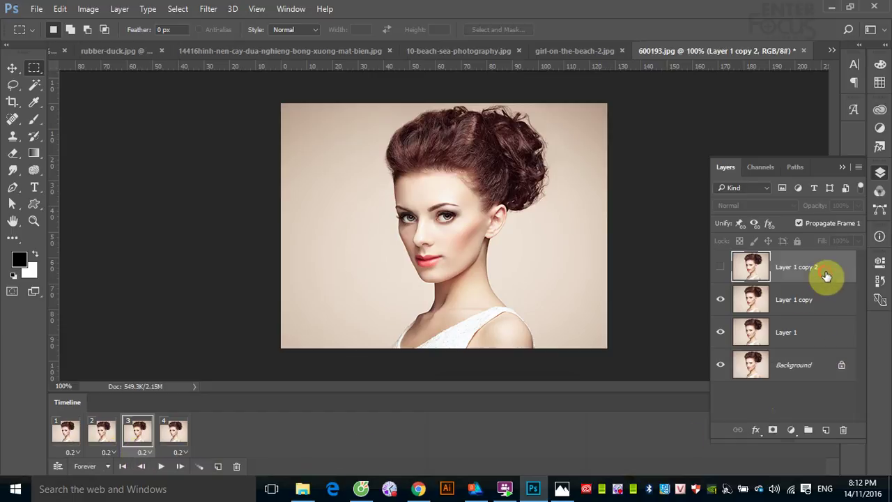
shift+click(816, 326)
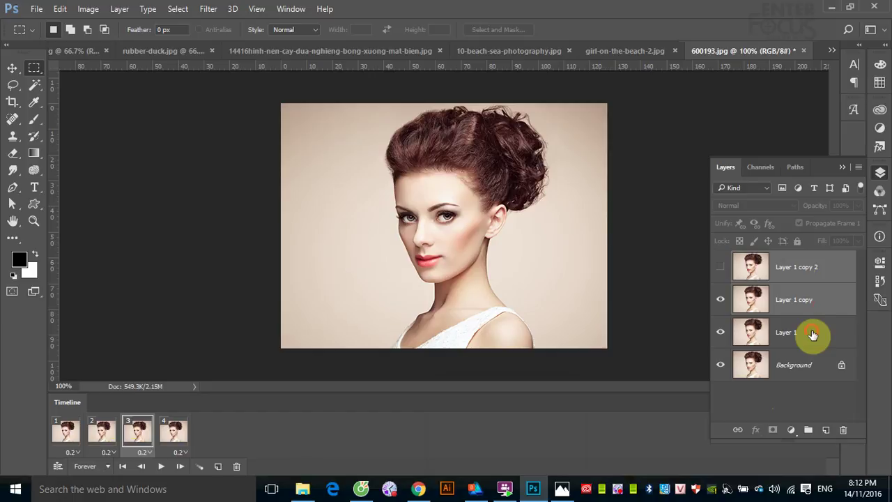
click(842, 430)
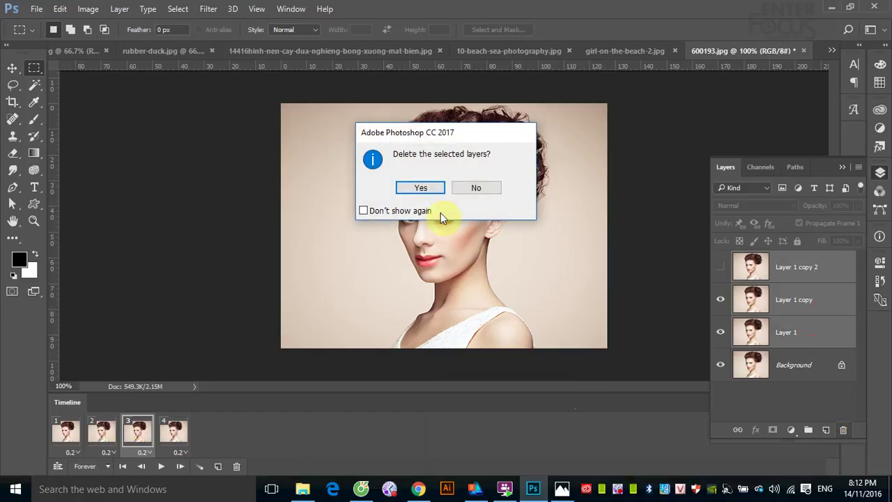
click(418, 187)
Delete timeline frames 2–4, leaving a single frame, and select the Background layer
click(108, 433)
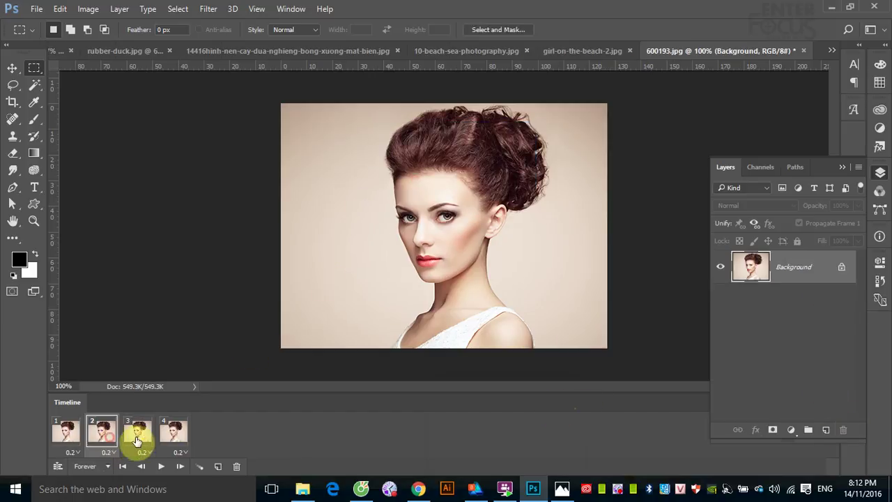
click(236, 466)
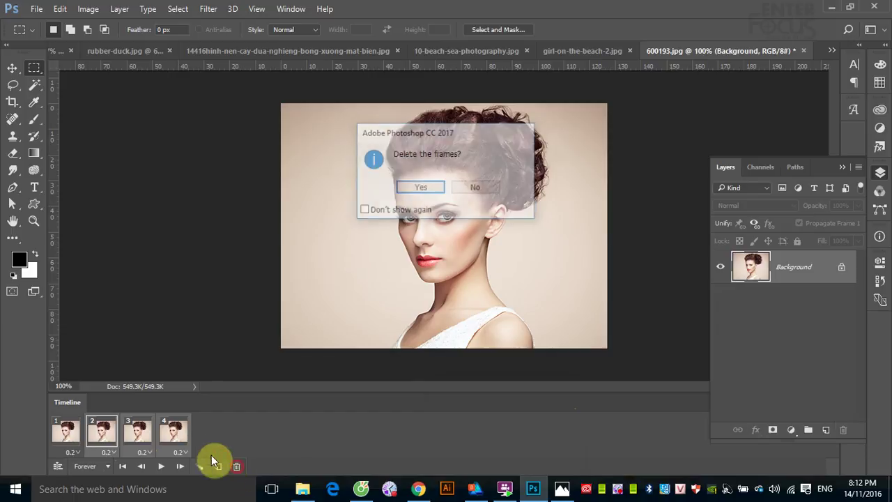
click(419, 188)
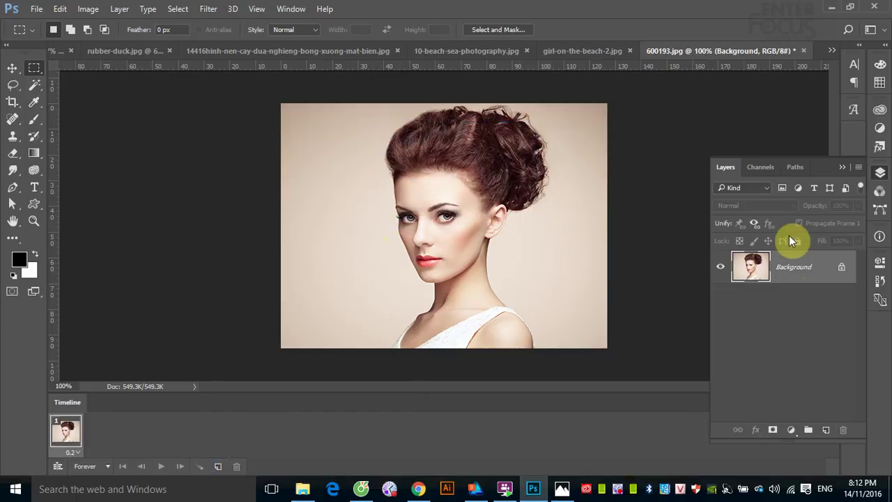
click(807, 265)
Duplicate the Background layer and zoom in on the face and lips
key(ctrl+j)
drag(394, 195, 512, 298)
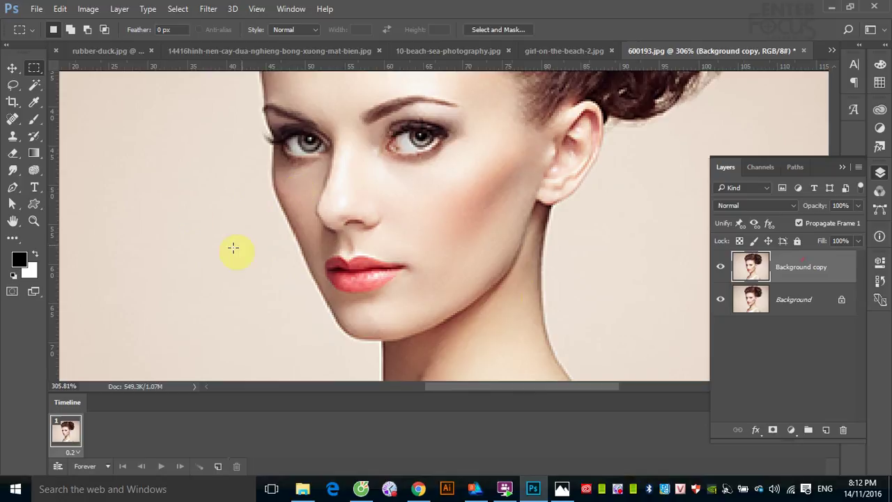
right_click(34, 119)
click(72, 121)
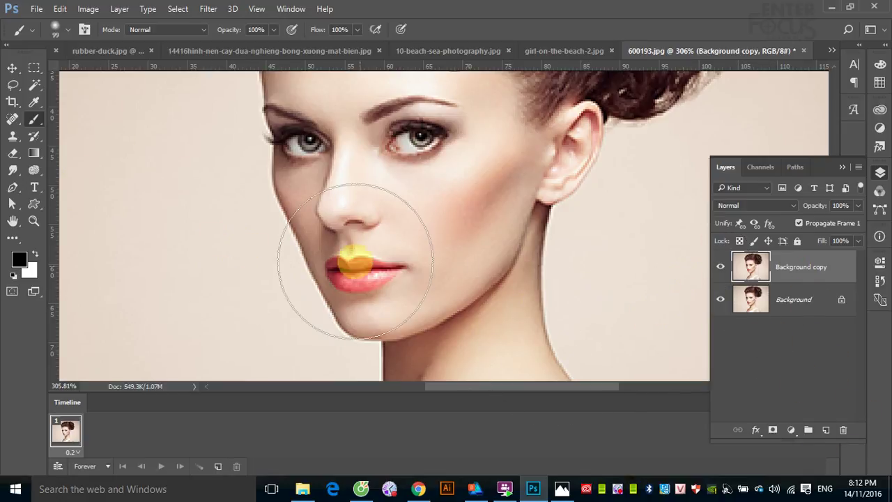
Set the foreground colour to magenta ef0bec
click(18, 259)
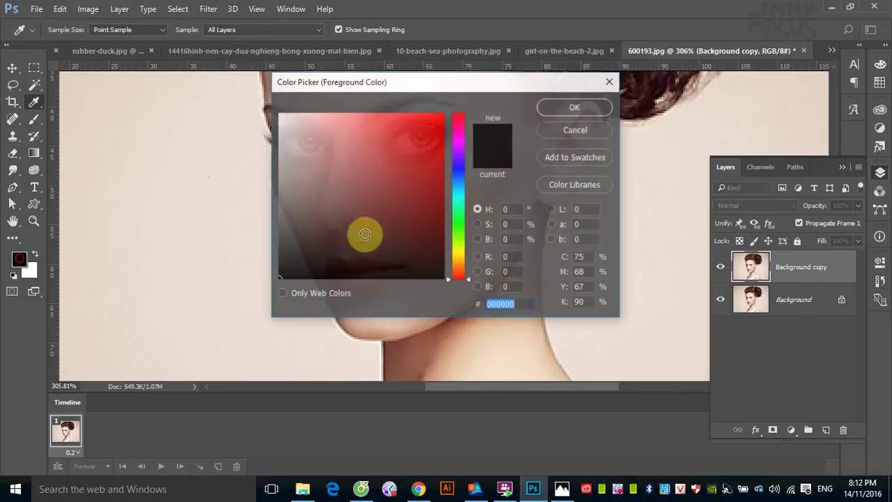
click(459, 157)
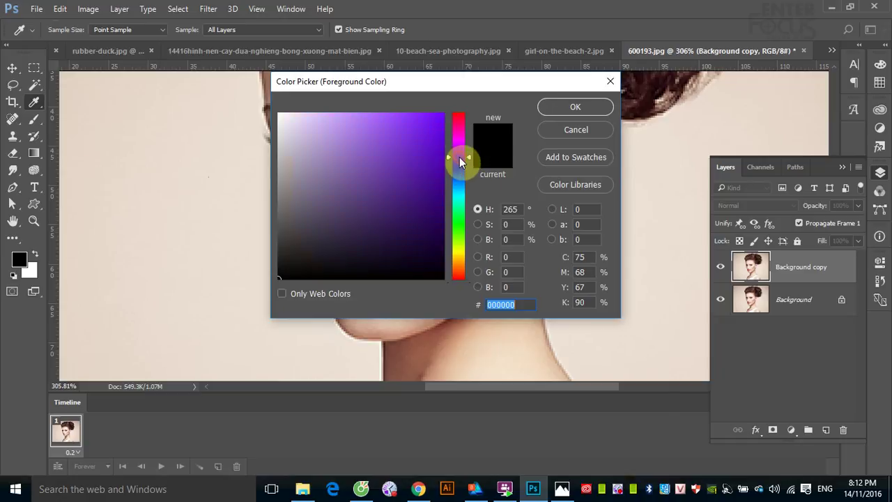
click(460, 140)
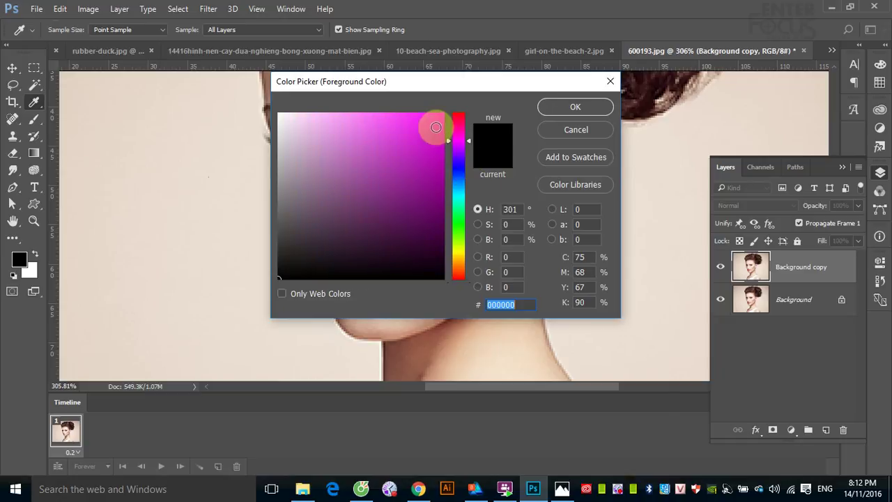
click(436, 123)
click(548, 109)
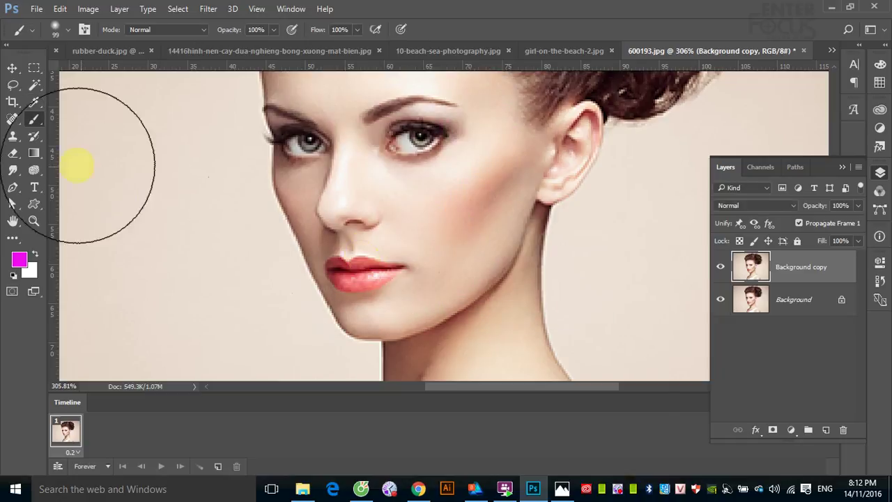
Paint the lips magenta using the Color Replacement Tool
right_click(36, 121)
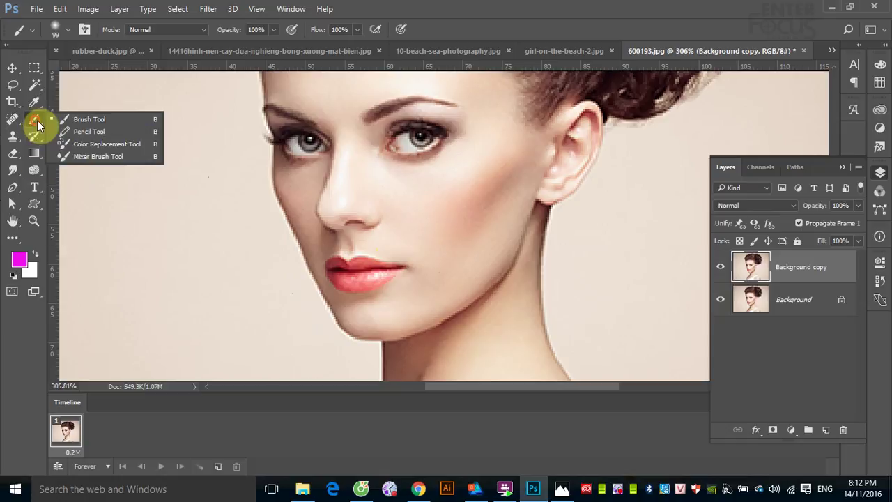
click(104, 143)
mouse_move(338, 280)
mouse_down()
mouse_move(381, 277)
mouse_move(341, 265)
mouse_move(332, 276)
mouse_move(353, 285)
mouse_move(392, 269)
mouse_move(338, 267)
mouse_move(392, 263)
mouse_up()
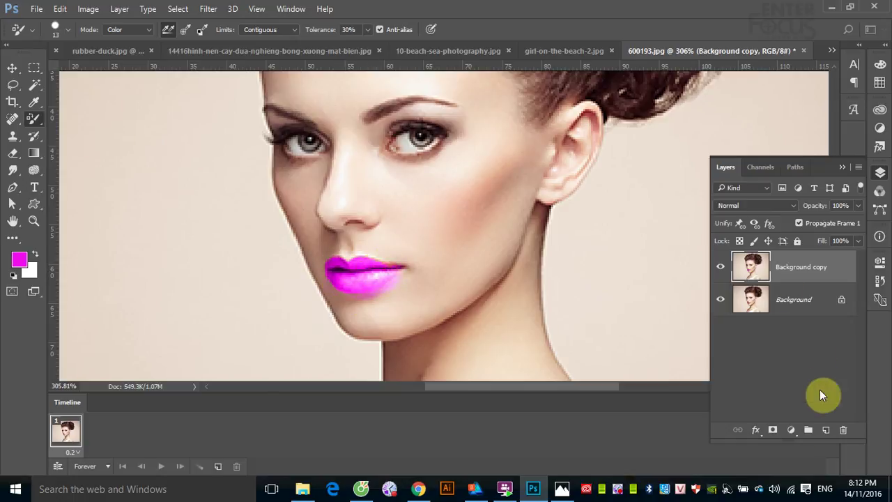
Duplicate Background as Background copy 2 and move it to the top of the stack
click(814, 308)
key(ctrl+j)
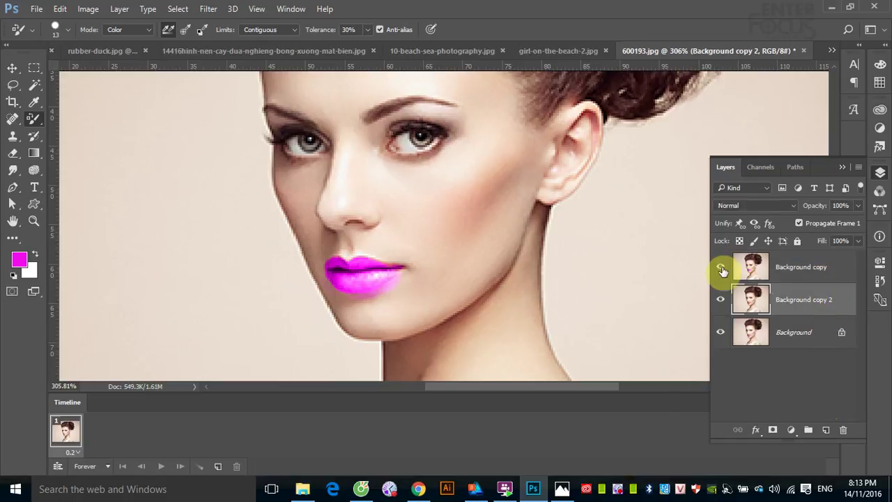
drag(806, 299, 801, 267)
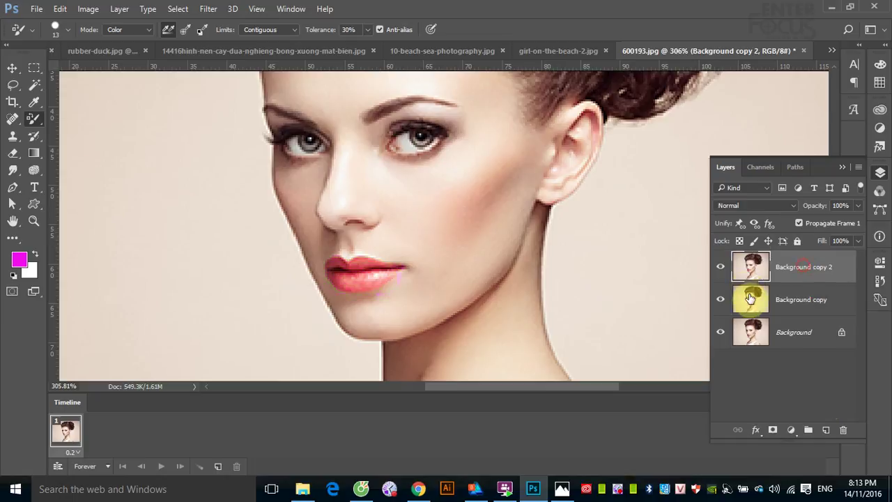
Set the foreground to violet 510bef and paint the lips with it
click(18, 259)
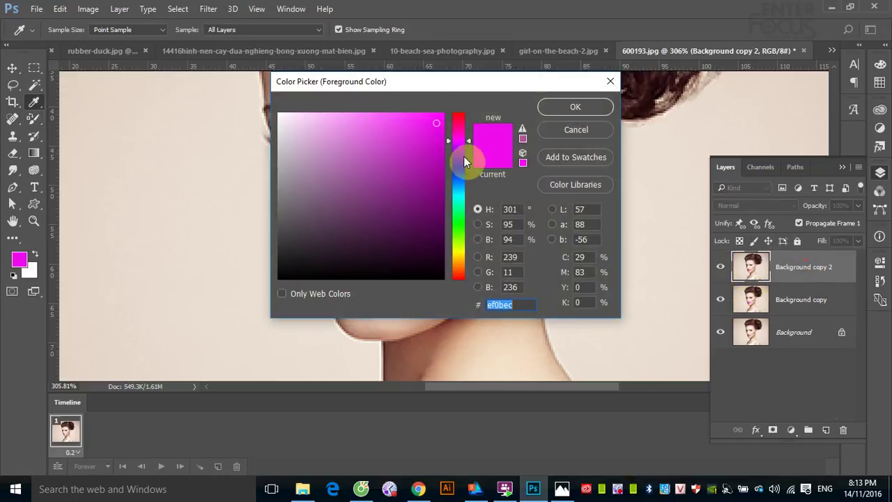
drag(469, 142, 468, 160)
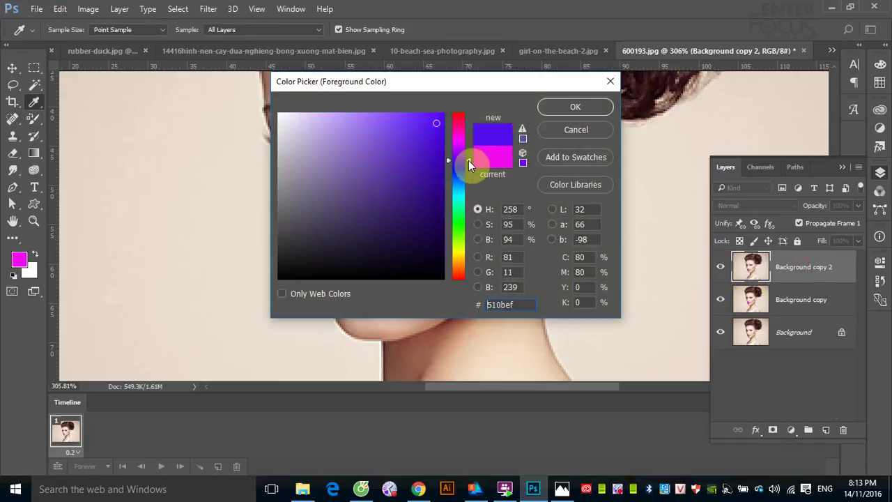
click(575, 106)
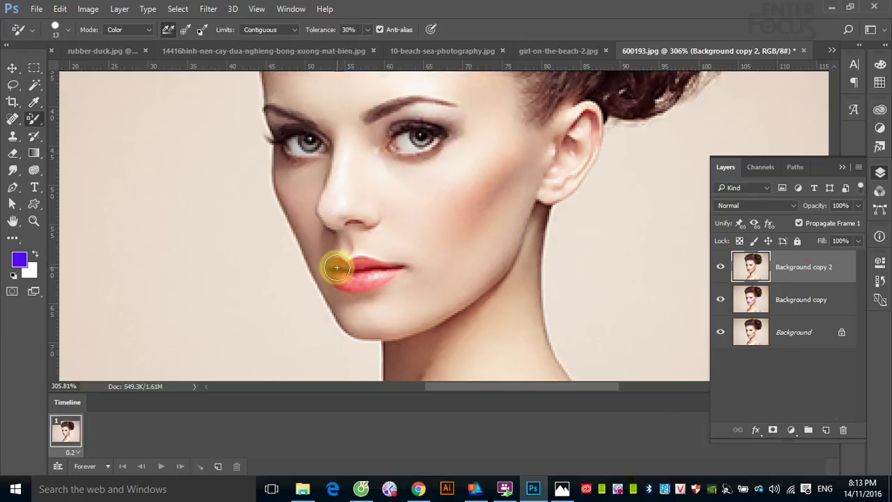
mouse_move(343, 265)
mouse_down()
mouse_move(352, 262)
mouse_move(349, 272)
mouse_move(370, 282)
mouse_move(369, 273)
mouse_move(394, 263)
mouse_move(328, 279)
mouse_move(368, 264)
mouse_move(378, 283)
mouse_move(383, 276)
mouse_up()
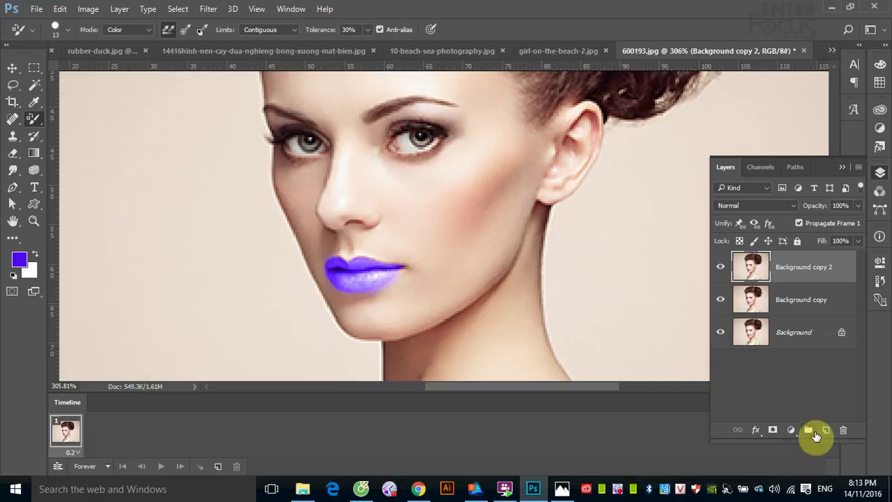
Duplicate Background as Background copy 3 and move it to the top of the stack
click(805, 335)
key(ctrl+j)
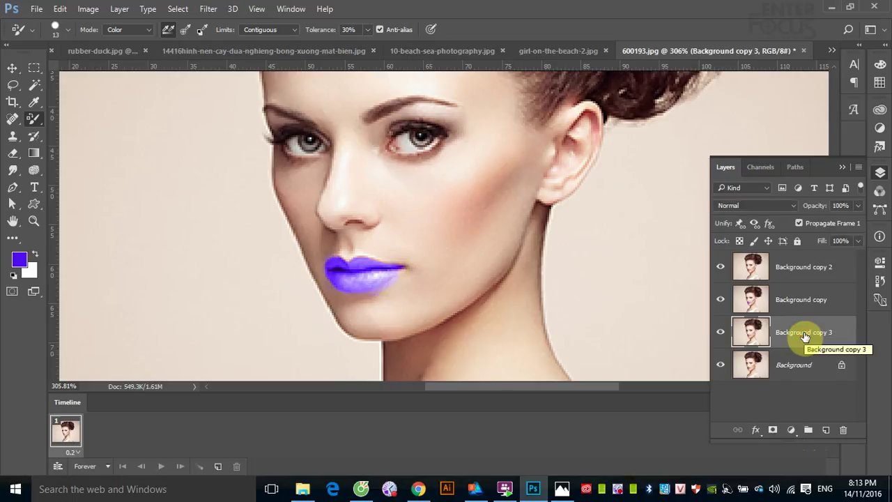
drag(805, 333, 801, 264)
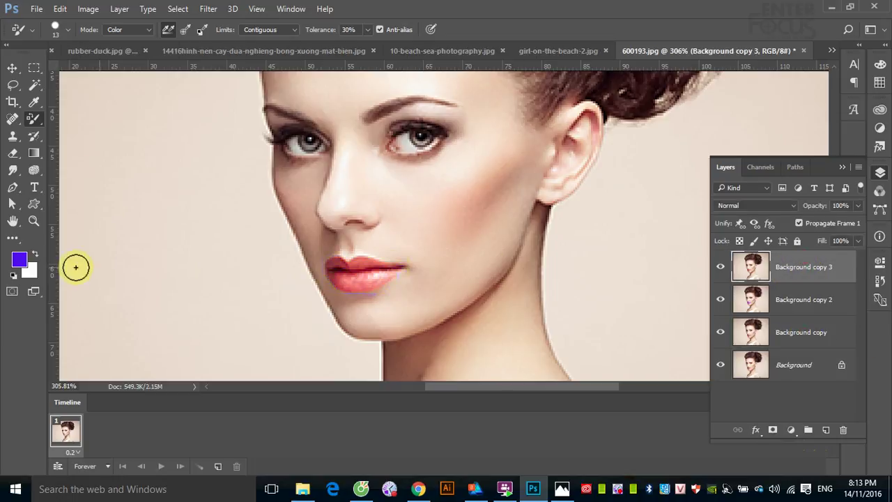
Set the foreground to green 0bef51 and paint the lips green with Color Replacement
key(i)
click(17, 259)
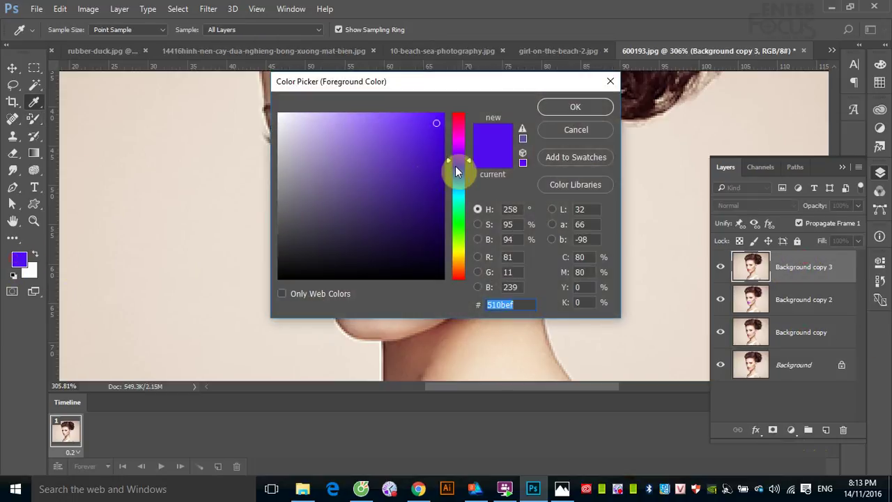
drag(449, 161, 447, 215)
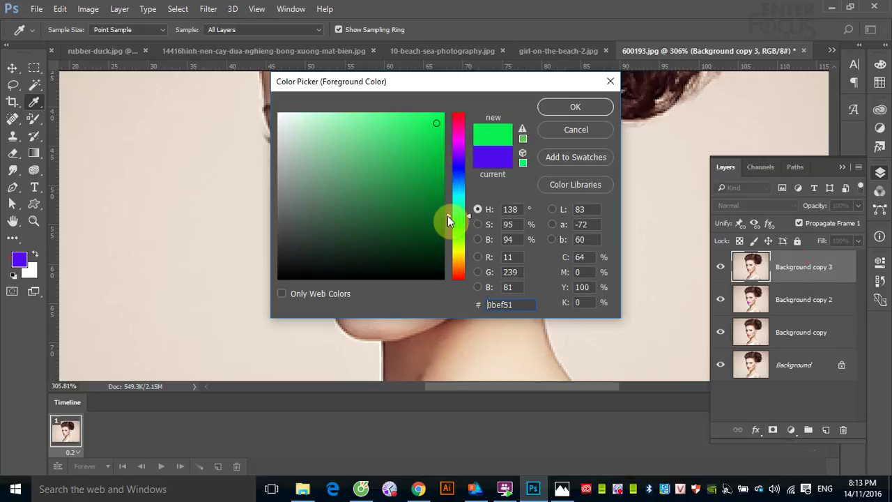
click(550, 110)
key(b)
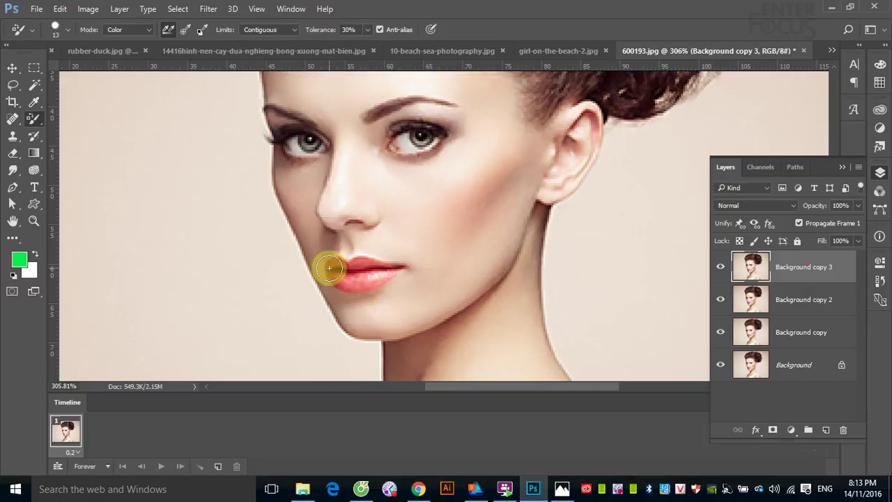
mouse_move(341, 263)
mouse_down()
mouse_move(385, 272)
mouse_move(335, 280)
mouse_up()
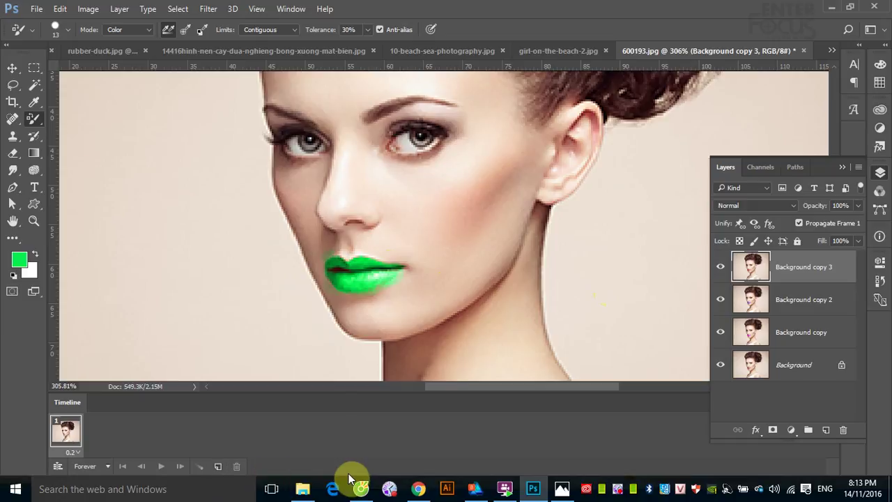
Add a second frame, with frame 1 showing natural red lips and frame 2 magenta
click(217, 466)
drag(721, 268, 720, 332)
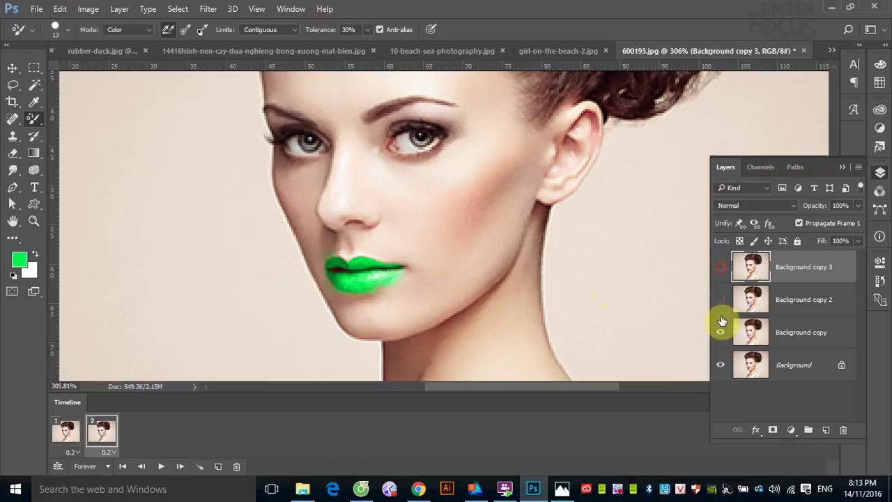
click(70, 431)
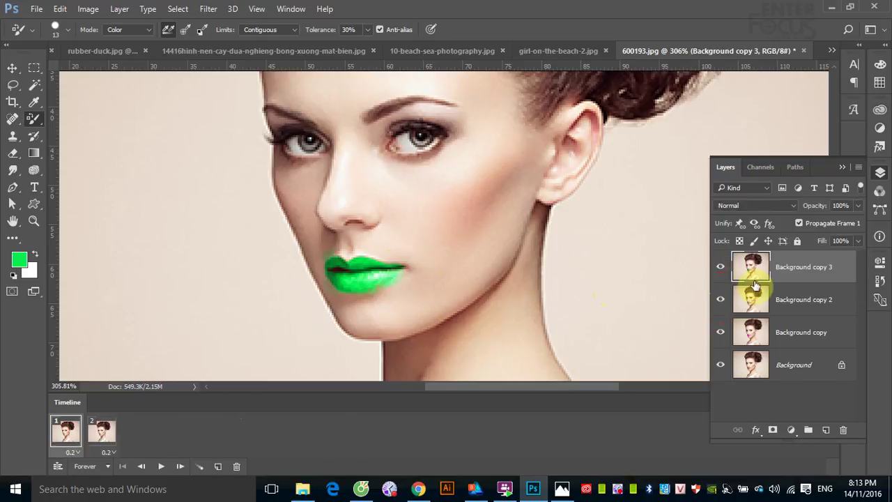
drag(720, 266, 721, 332)
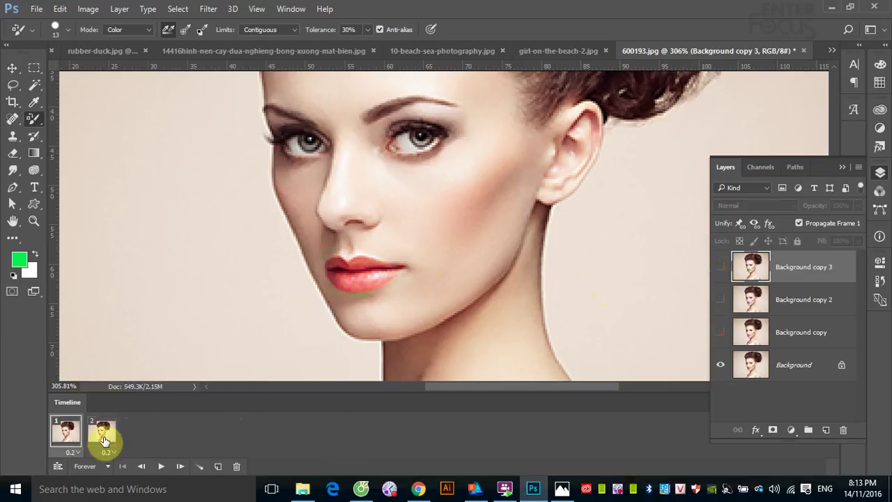
click(102, 432)
click(720, 332)
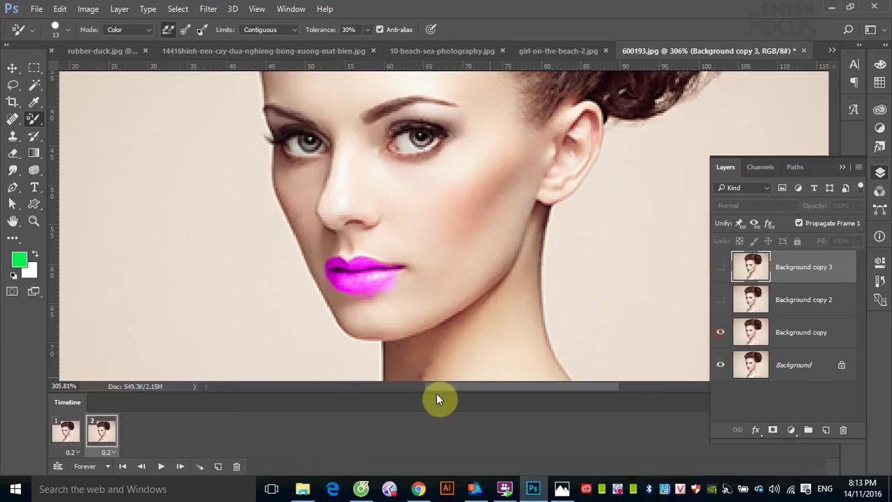
Add frames 3 and 4 showing violet and green lips, then play the animation
click(217, 466)
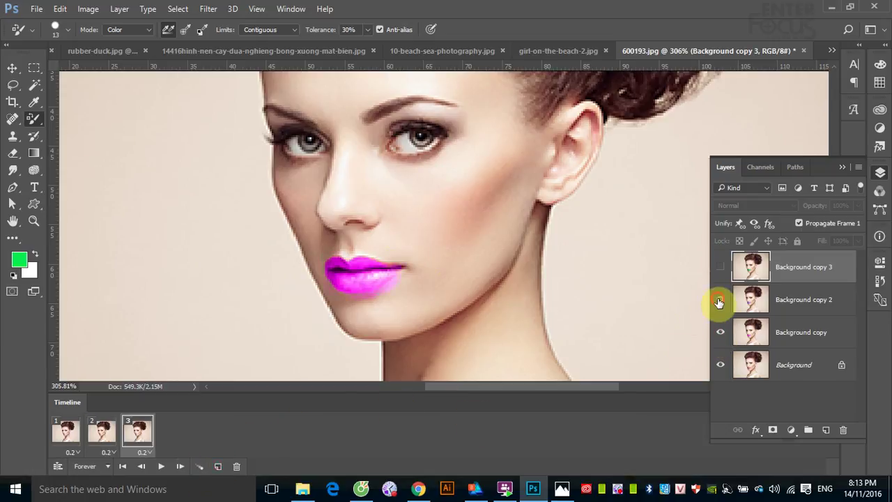
click(721, 300)
click(219, 466)
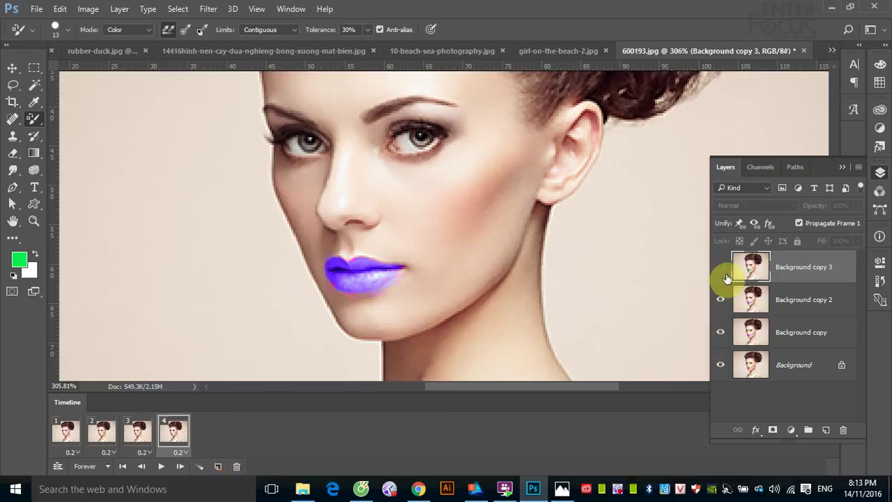
click(720, 267)
click(159, 466)
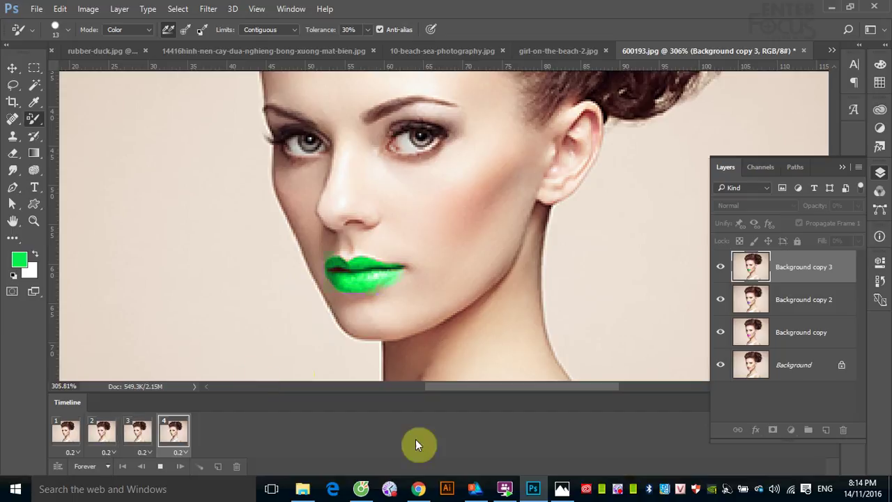
right_click(622, 491)
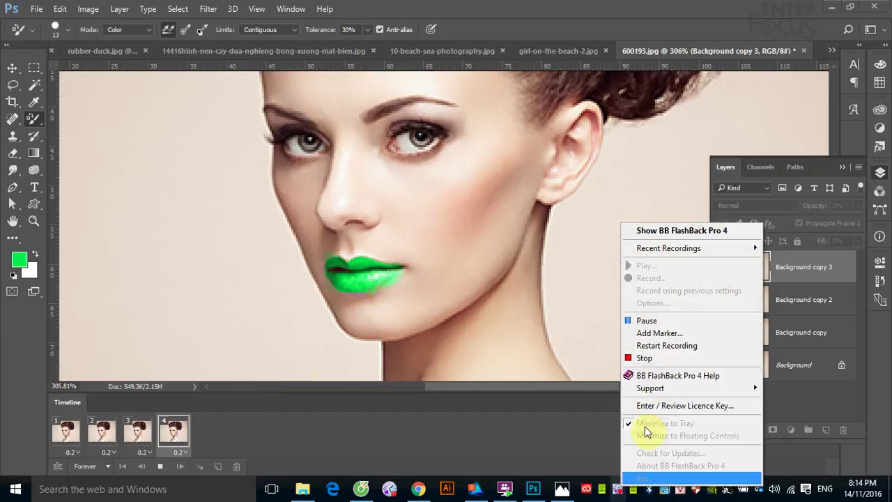